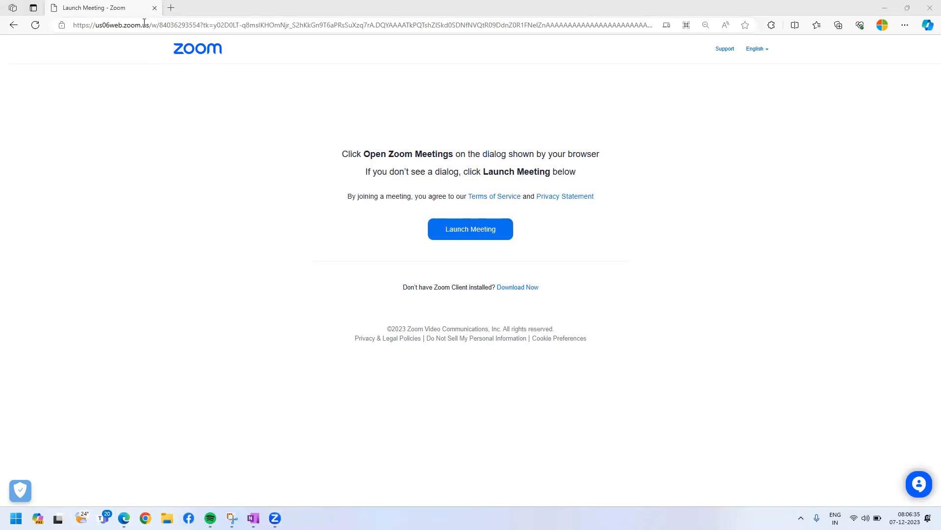
Replace the Zoom launch page in the browser with the Azure portal, portal.azure.com.
key(ctrl+a)
key(BackSpace)
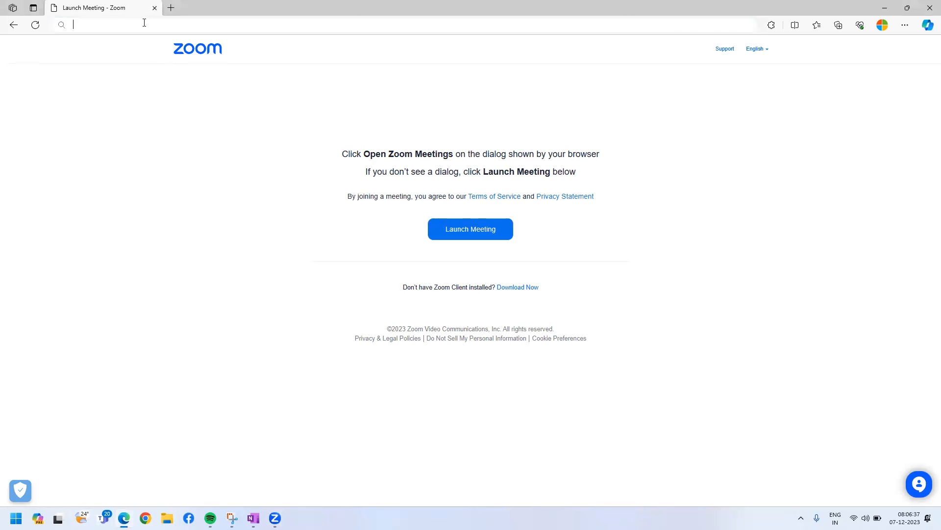
text(portal.azure.com)
key(Return)
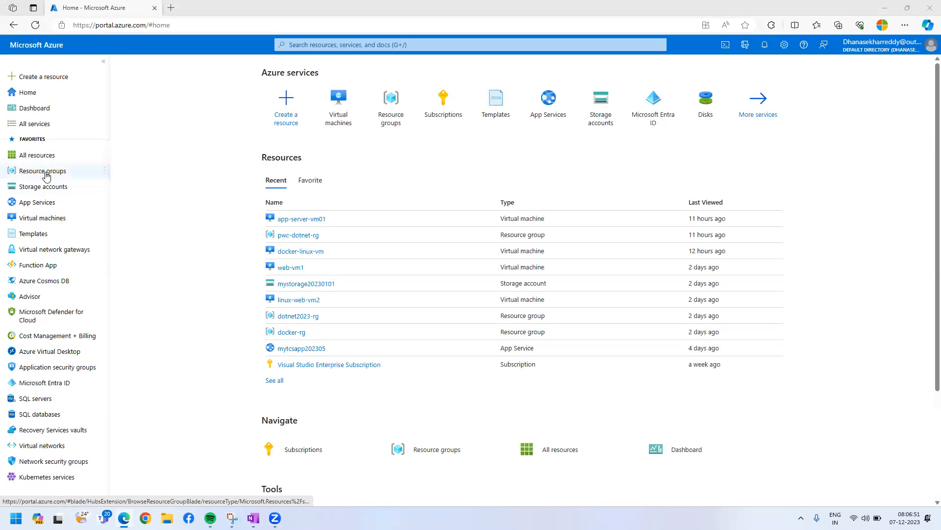
Open the web-vm1 overview from the virtual machines list and collapse the machine list beside it.
drag(45, 219, 391, 316)
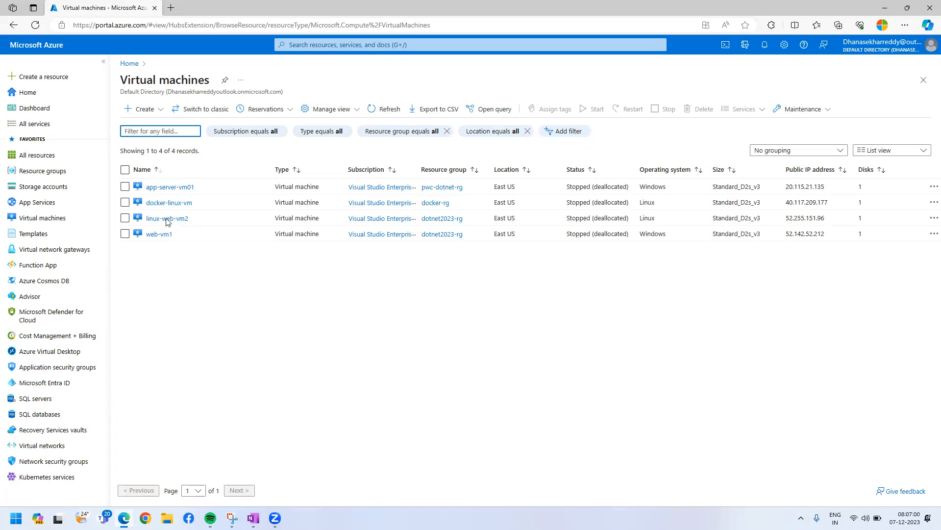
click(159, 234)
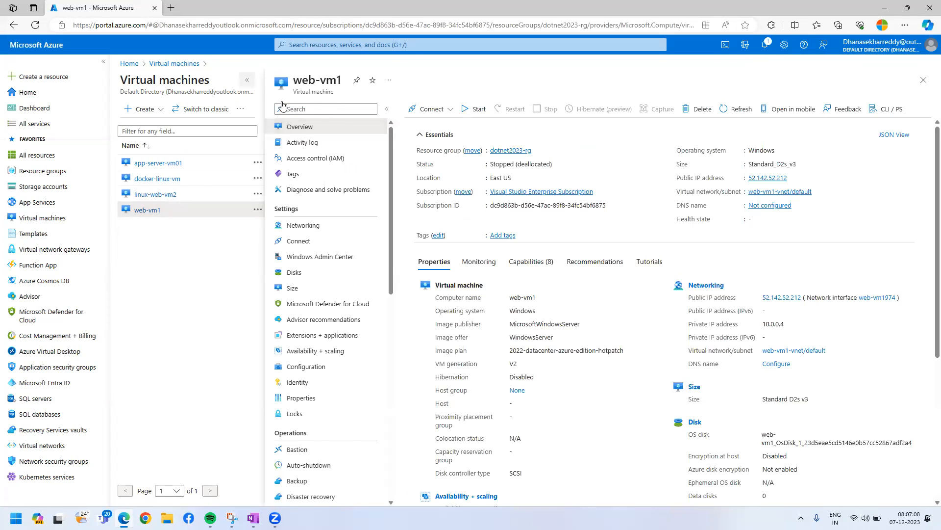
click(248, 79)
click(336, 109)
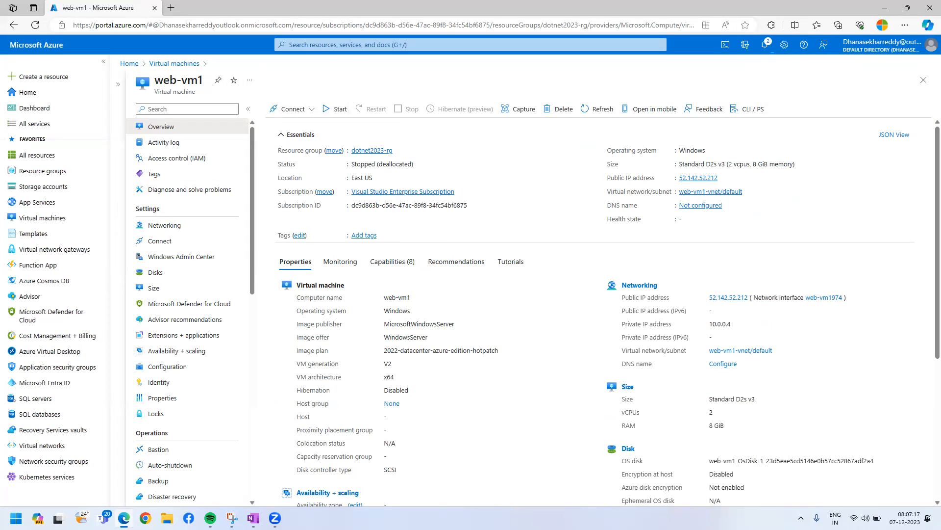
Copy web-vm1's public IP address, 52.142.52.212, and start a Remote Desktop connection to it with mstsc.
click(724, 178)
key(super)
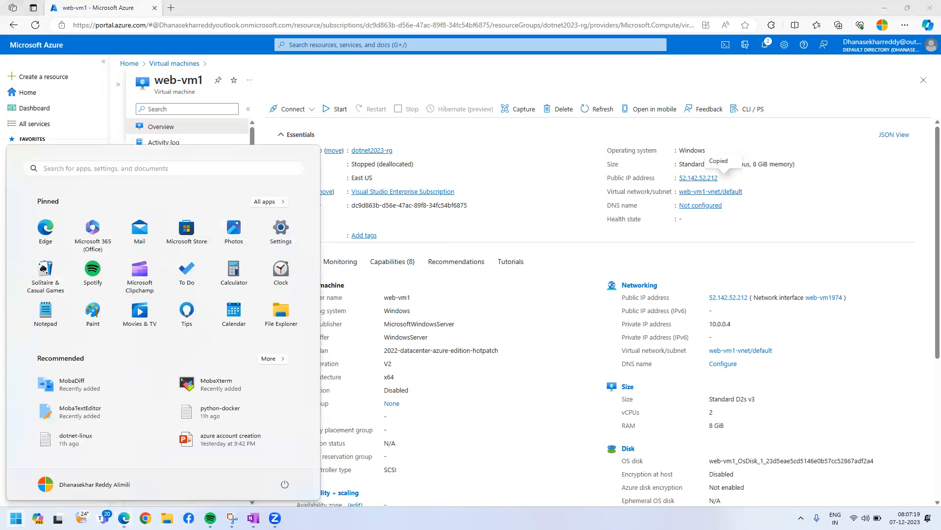
text(mstsc)
key(Return)
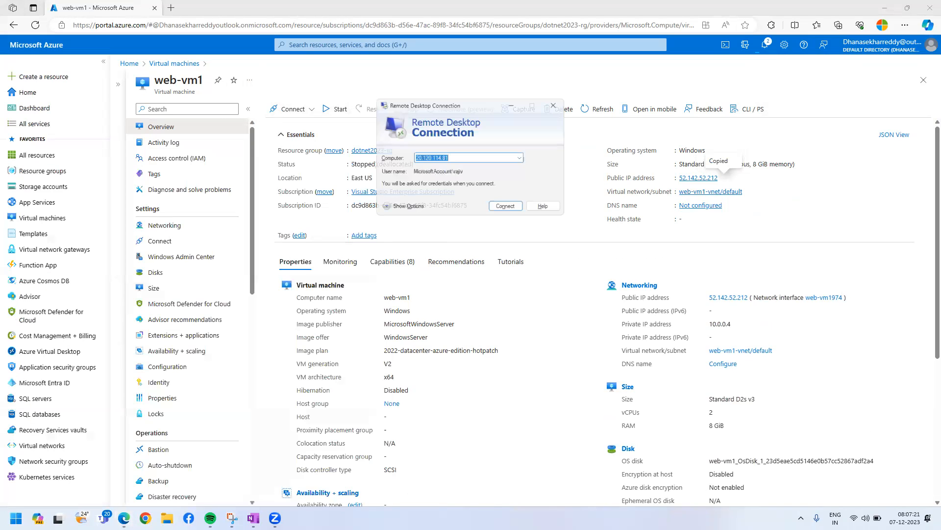
key(ctrl+v)
key(Return)
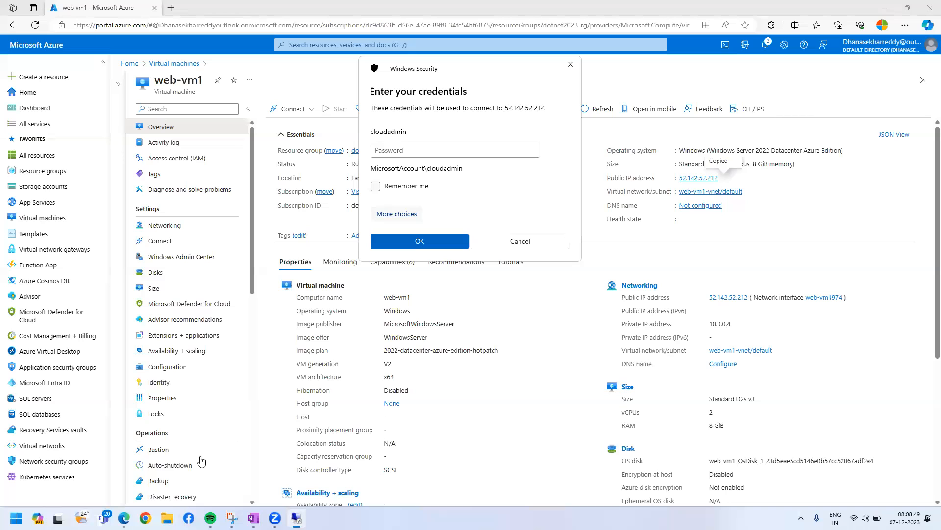
Try to sign in to the remote machine by entering the account password.
click(396, 151)
text(••••••••••••••••)
key(Return)
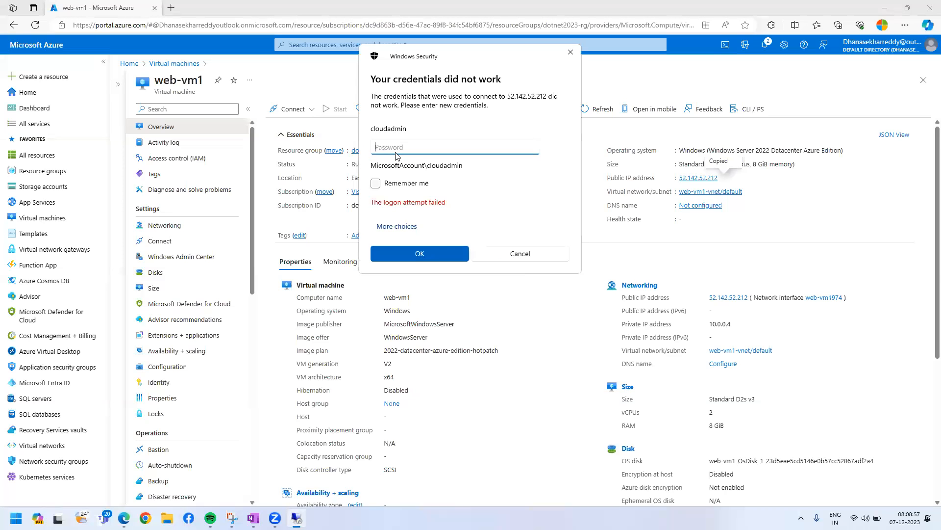
text(••••••••••••••••)
key(Return)
Enter the account password again, accept the connection prompt, and maximize the remote session of web-vm1.
text(•••••••••••••••)
key(Return)
key(Left)
key(Return)
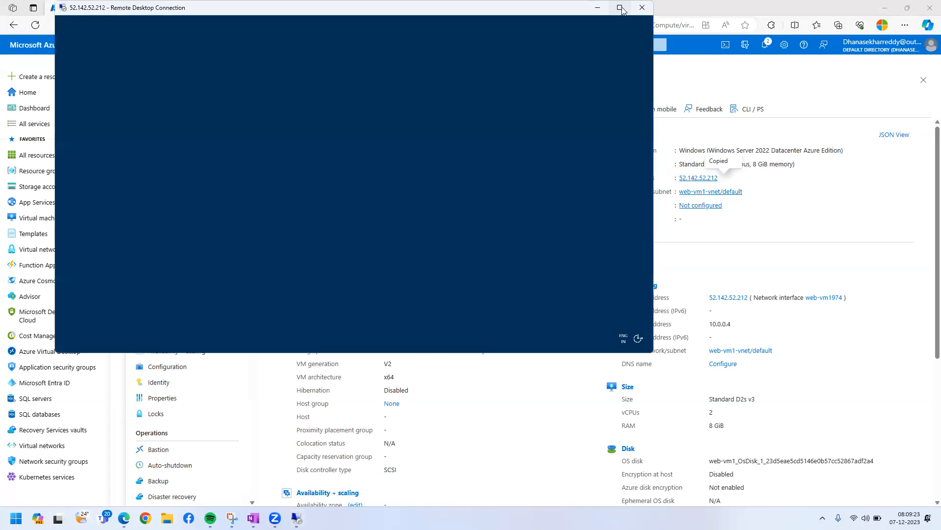
click(623, 9)
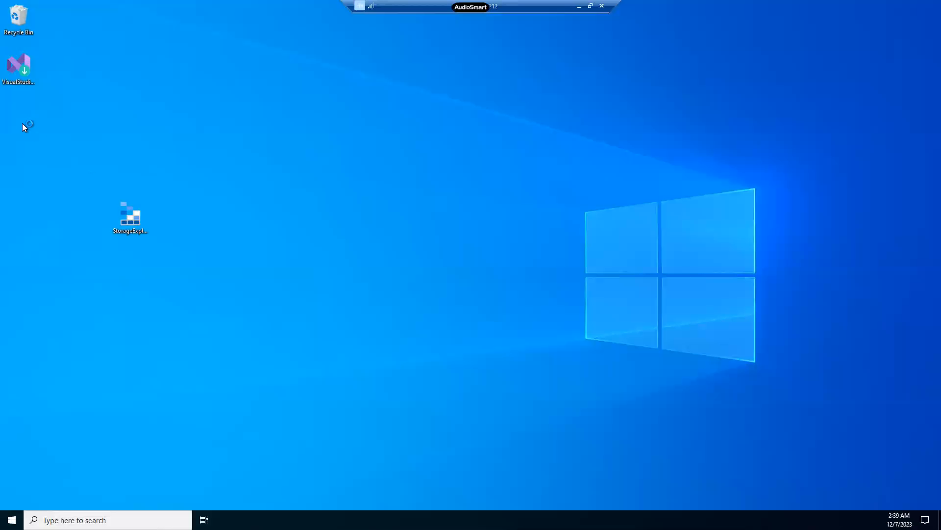
Place the StorageExplorer-windows-x64 installer beneath the Visual Studio shortcut on the remote desktop and close Server Manager.
click(132, 221)
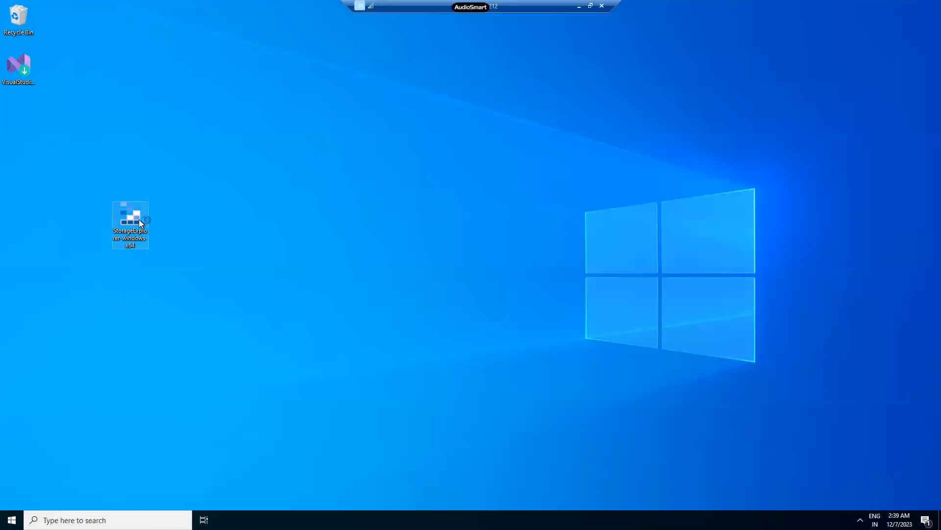
drag(131, 221, 34, 134)
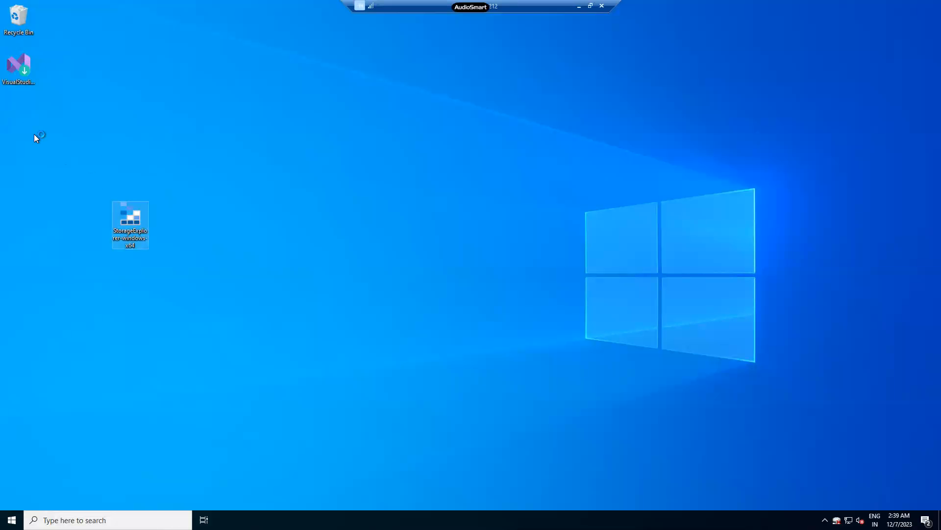
right_click(245, 109)
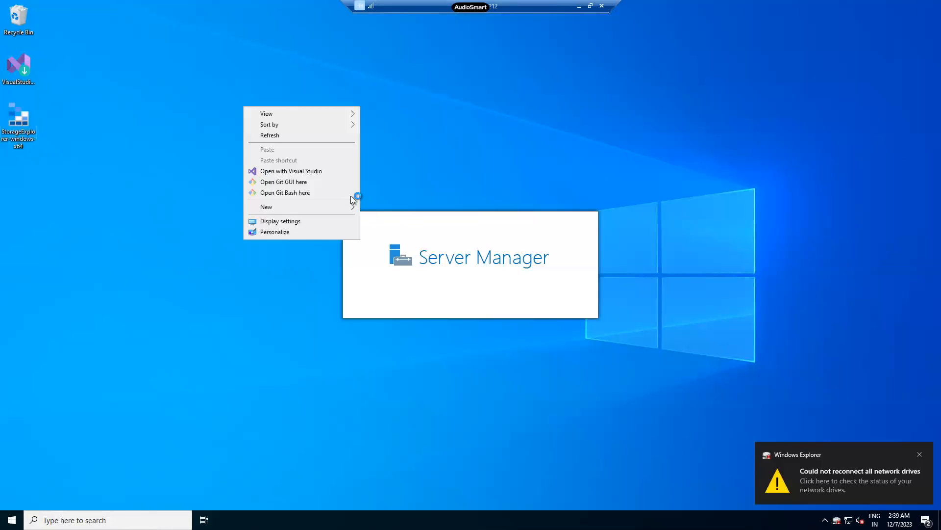
click(317, 140)
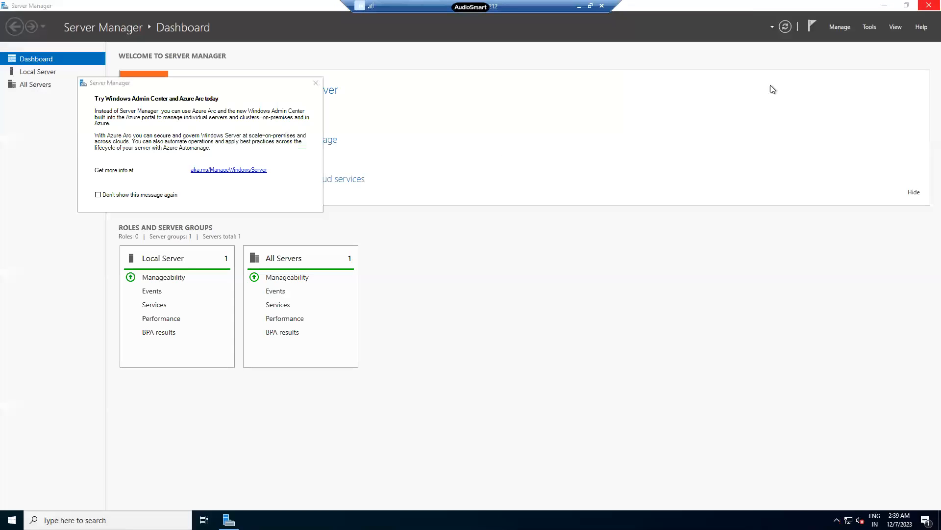
click(315, 83)
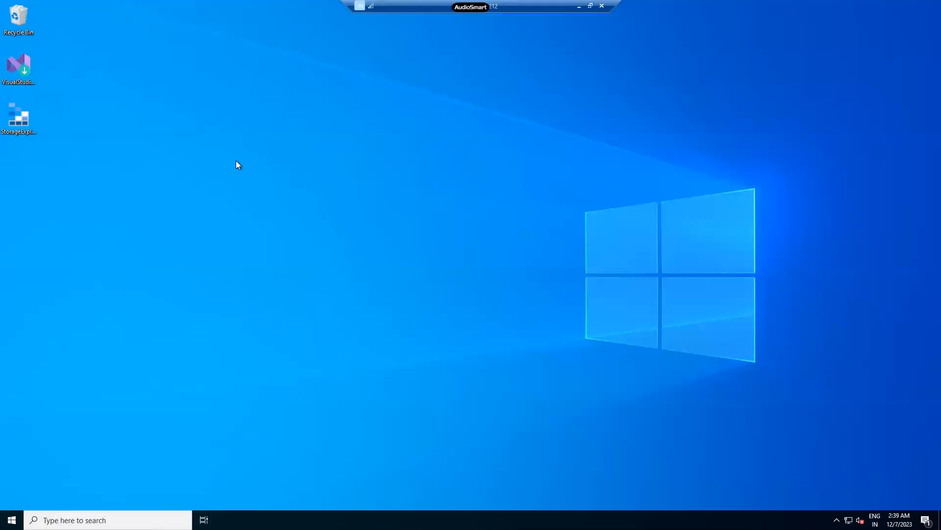
right_click(261, 192)
click(261, 189)
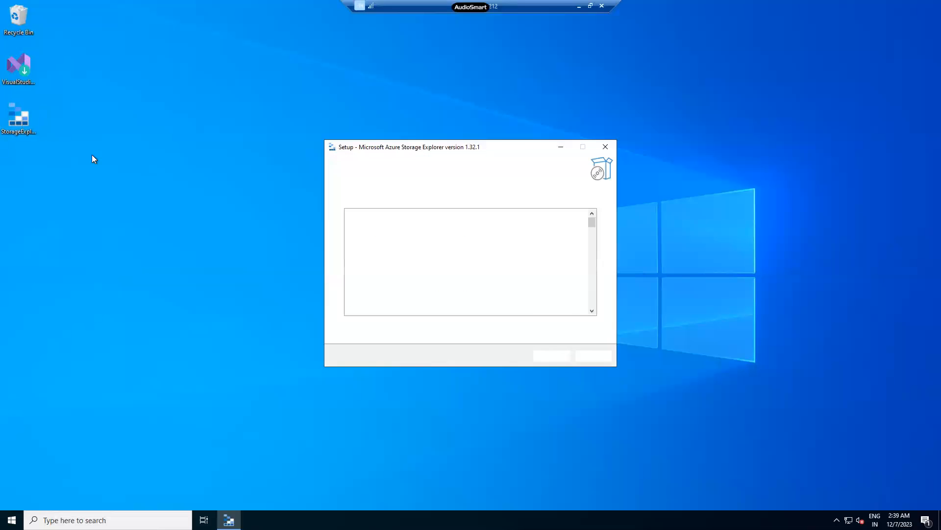
Accept the license agreement and install Microsoft Azure Storage Explorer 1.32.1.
click(347, 326)
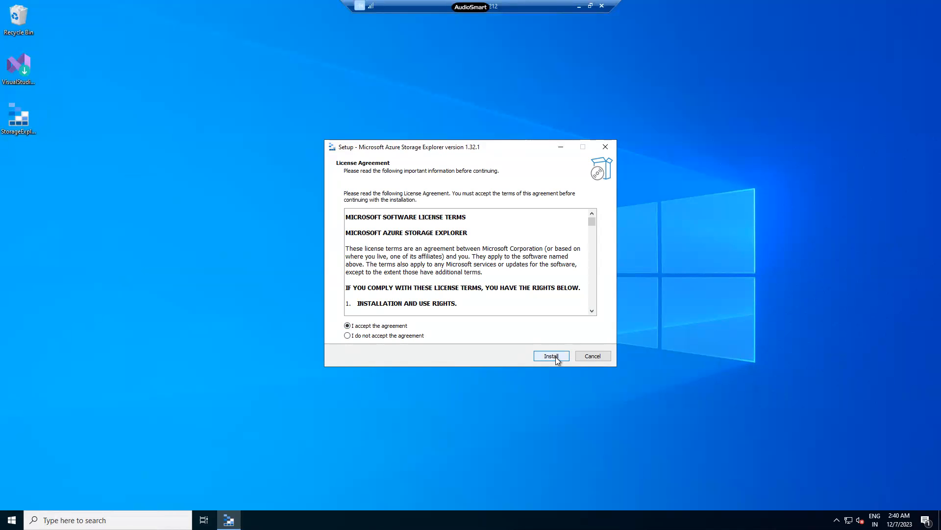
click(554, 357)
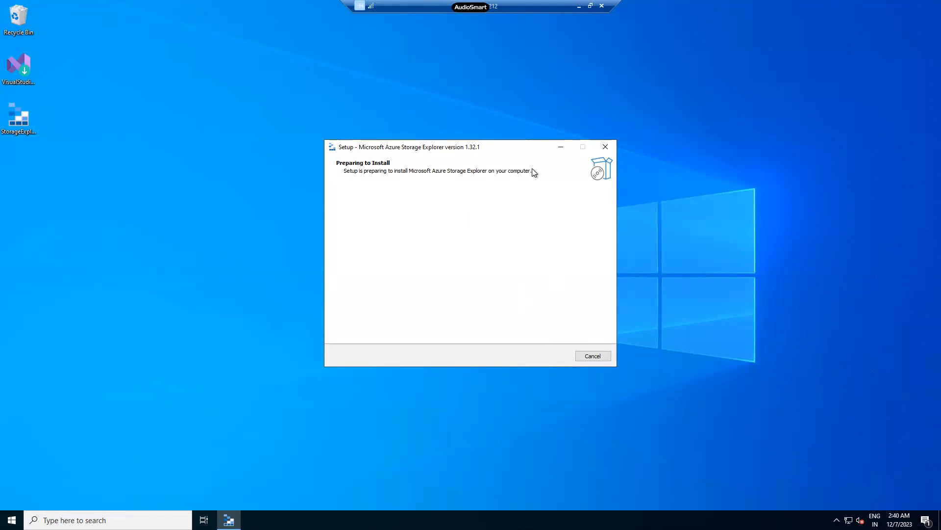
Try to launch Microsoft Azure Storage Explorer while its setup is running, then bring back the setup window.
click(12, 520)
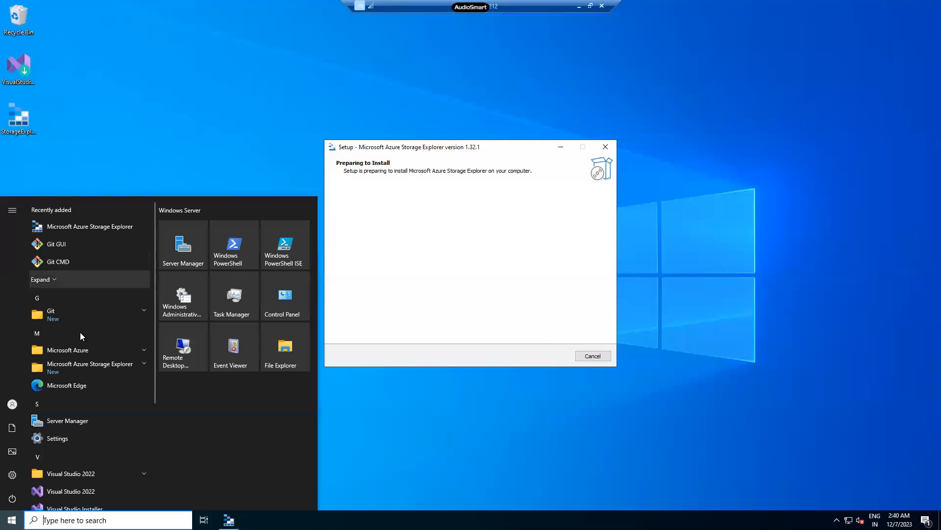
click(143, 366)
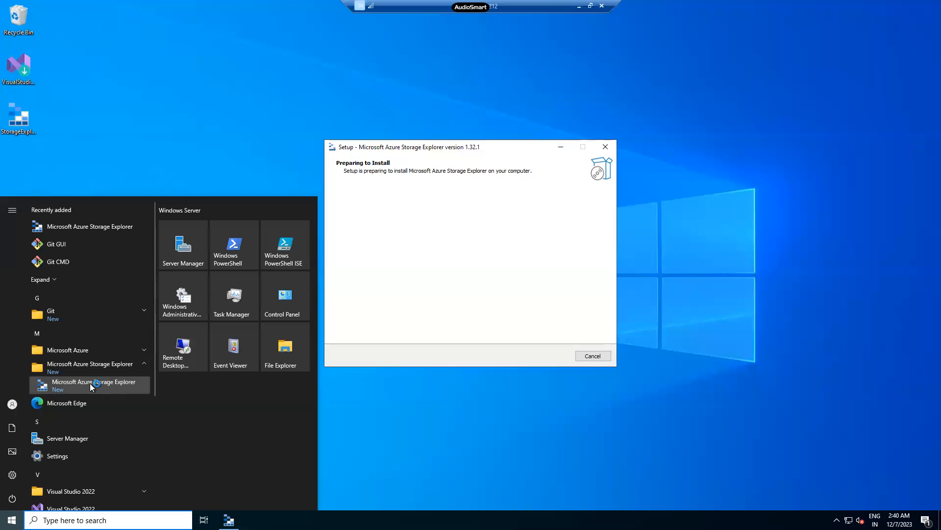
click(90, 383)
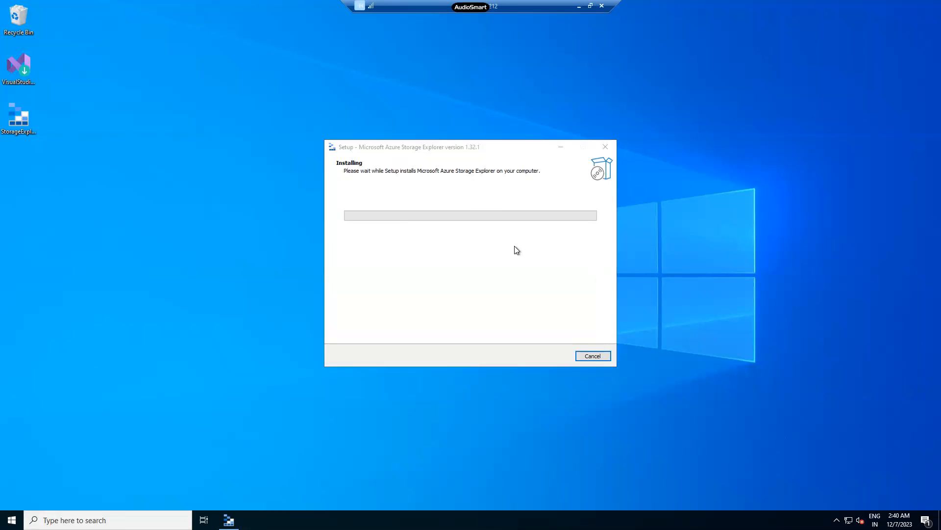
click(229, 519)
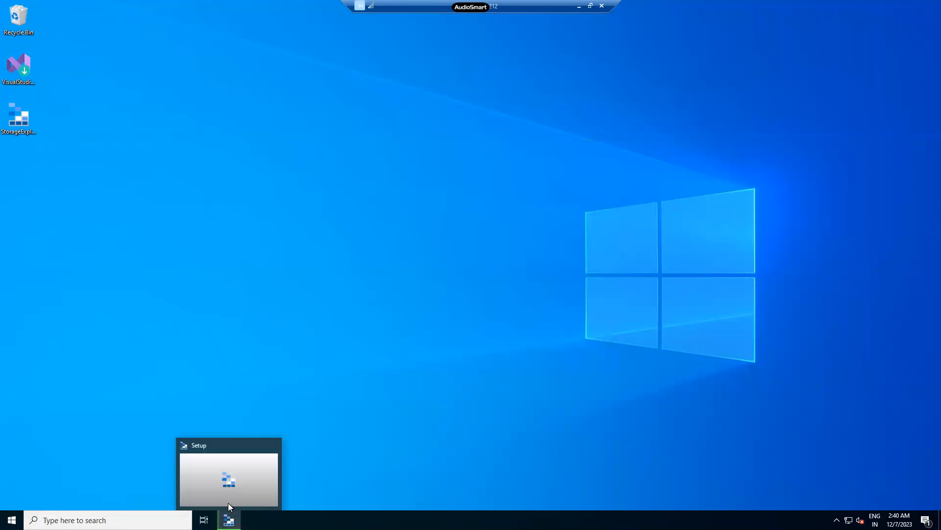
click(229, 468)
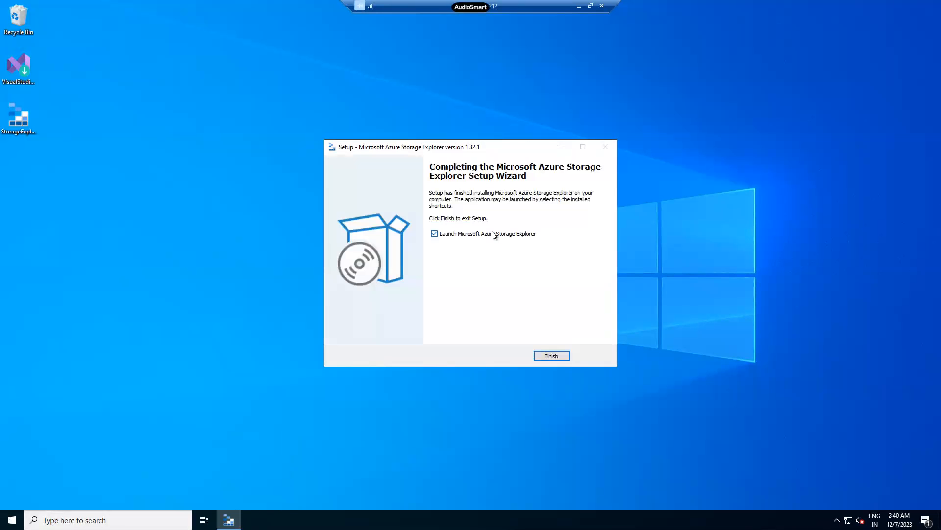
Finish the setup with the option to launch Microsoft Azure Storage Explorer enabled, and refresh the remote desktop.
click(548, 356)
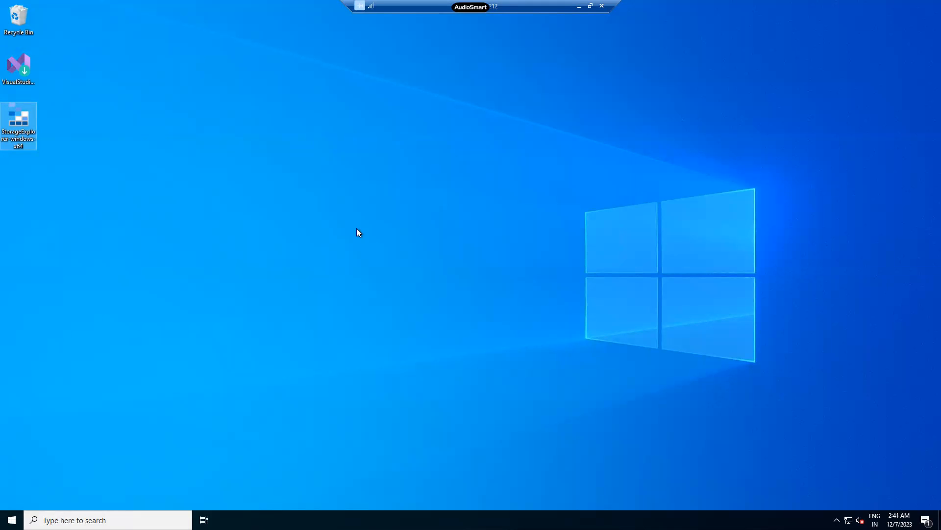
right_click(360, 161)
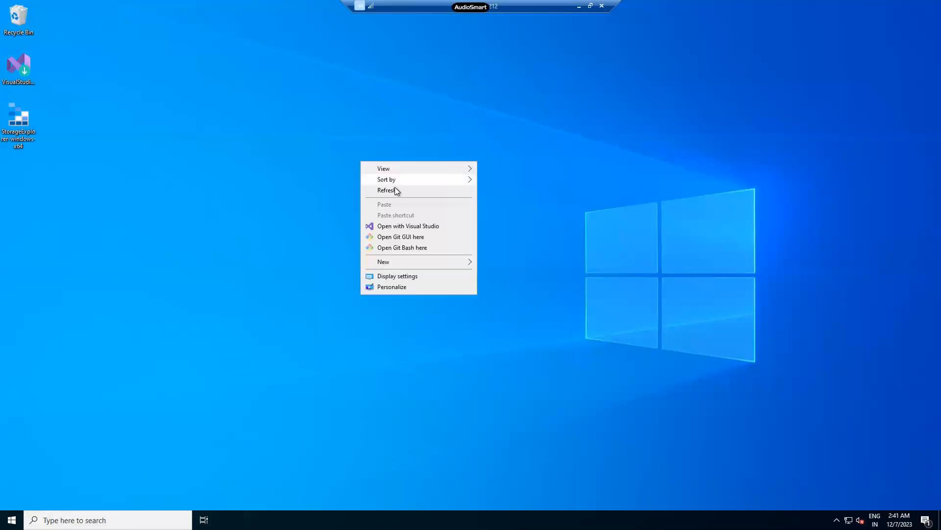
click(310, 173)
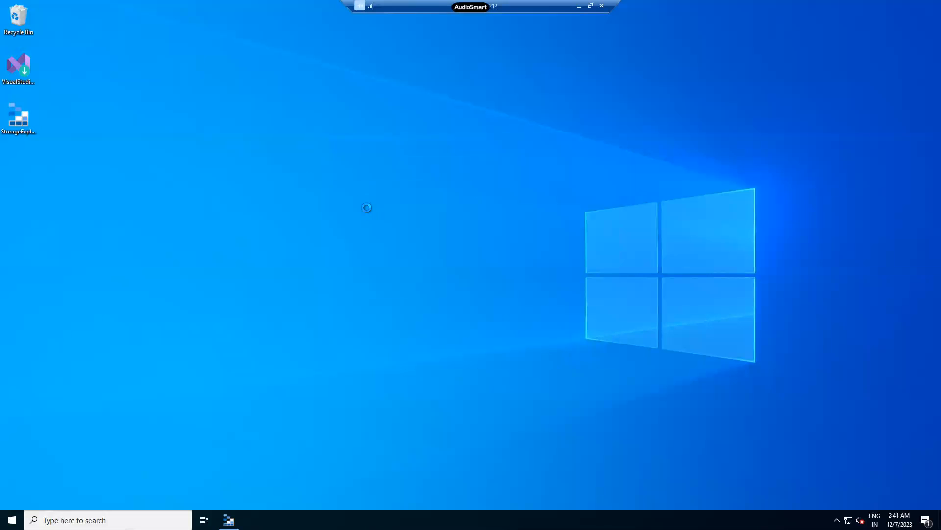
click(367, 207)
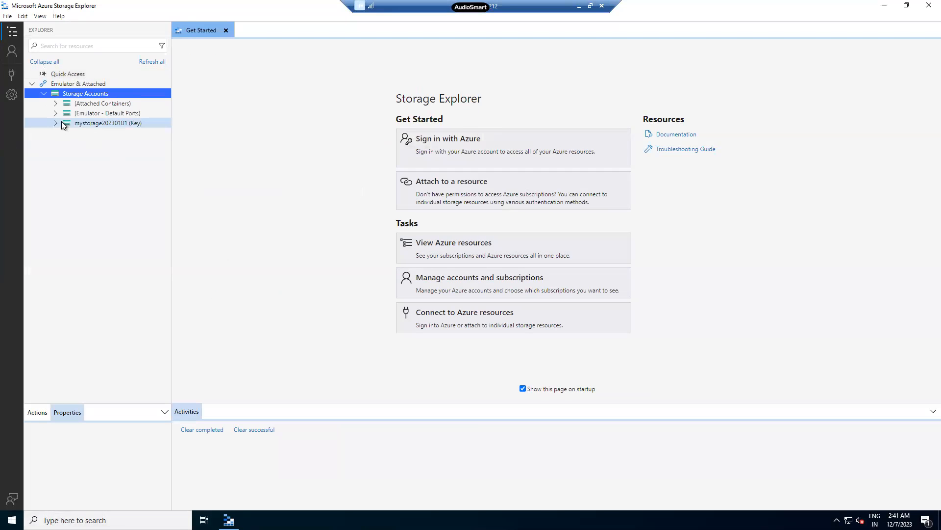
Expand mystorage20230101 in Storage Explorer, then switch to the Azure portal and view that account's file shares and containers.
click(58, 123)
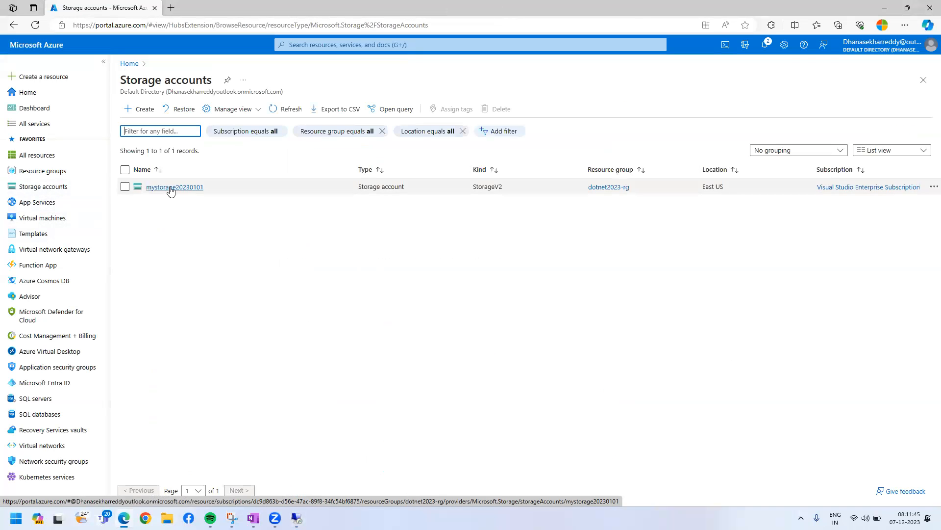
click(168, 186)
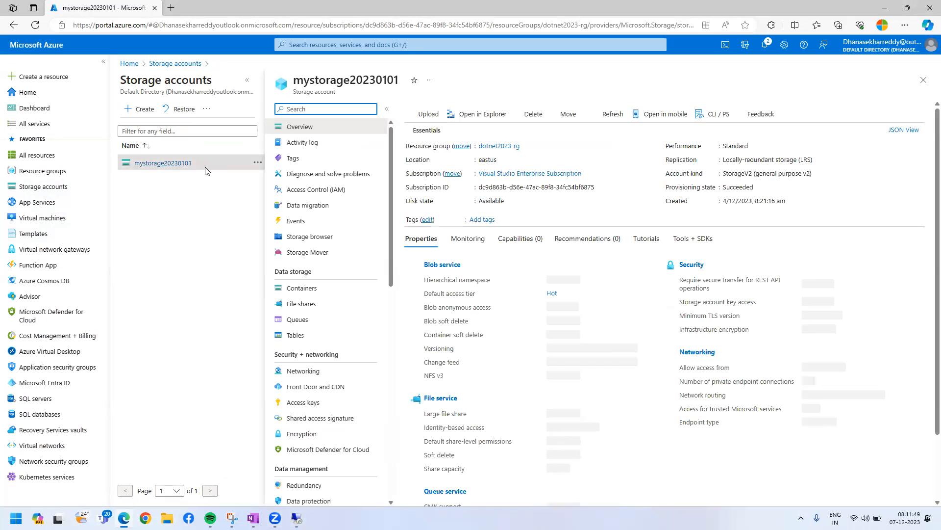
click(325, 304)
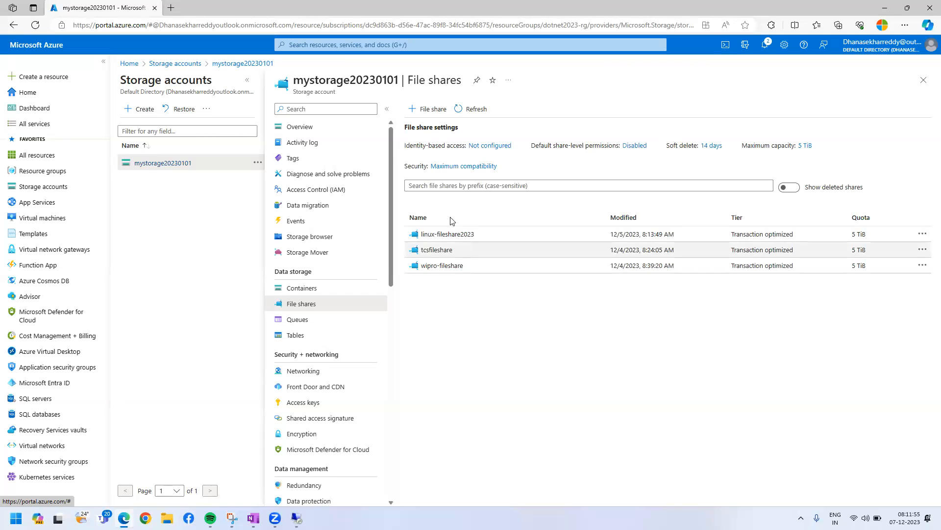
click(343, 287)
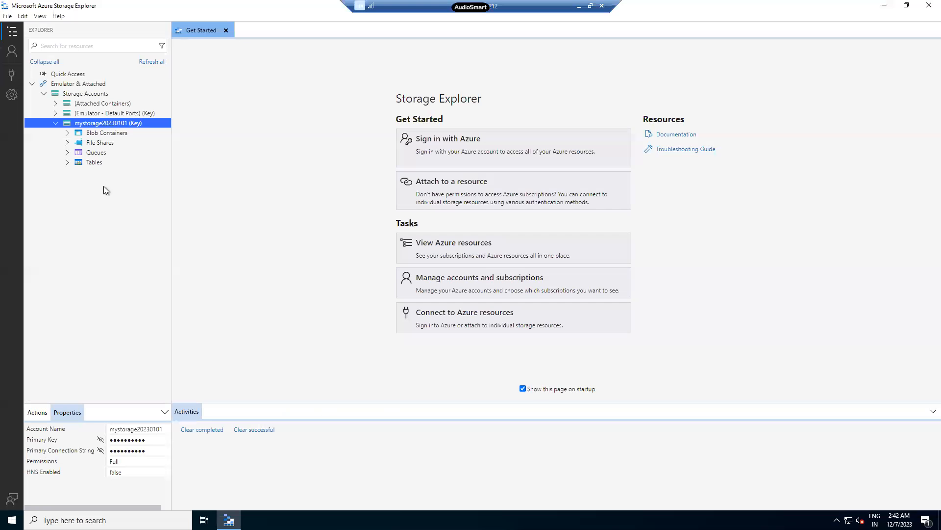
List the blob containers and file shares of mystorage20230101, and create a new file share named myfileshare.
click(66, 135)
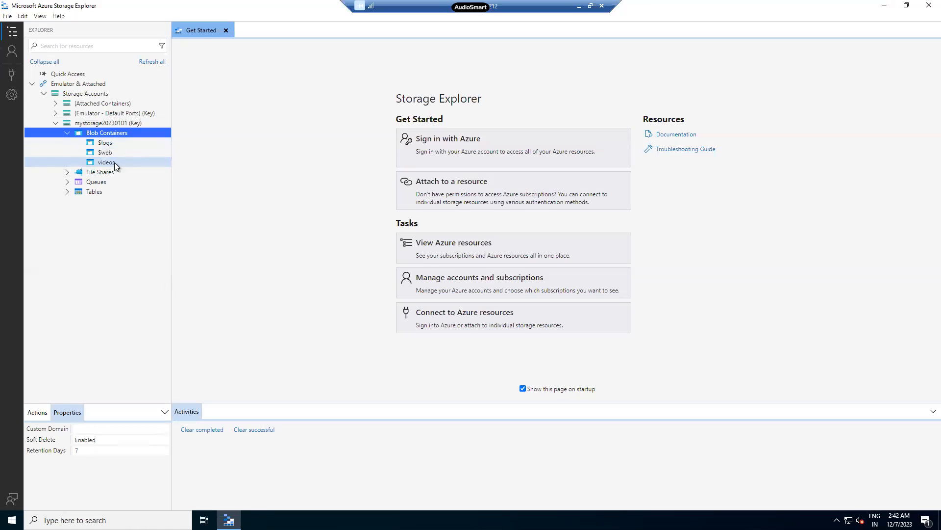
click(67, 172)
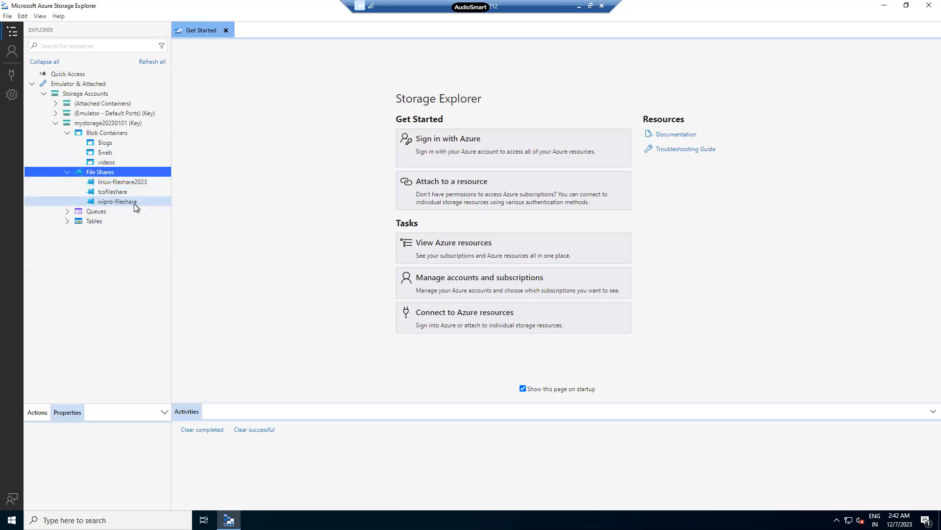
right_click(109, 172)
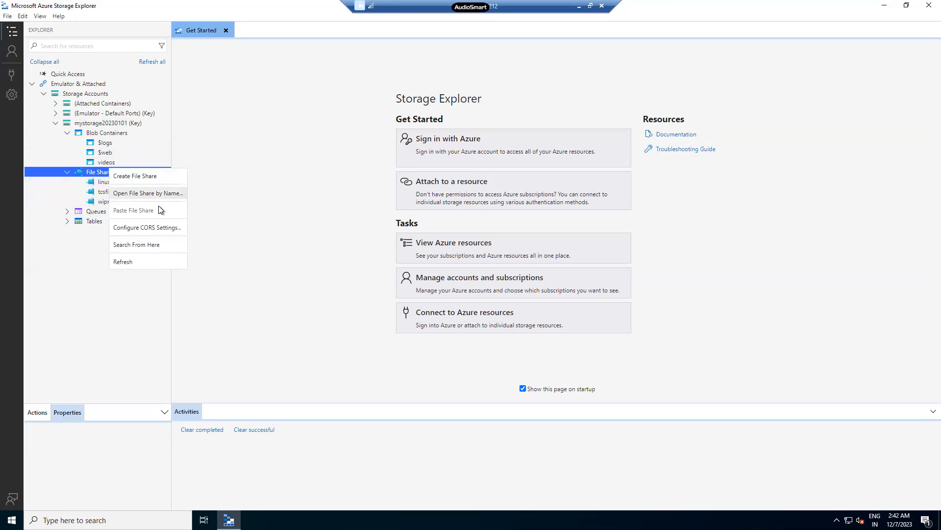
click(156, 176)
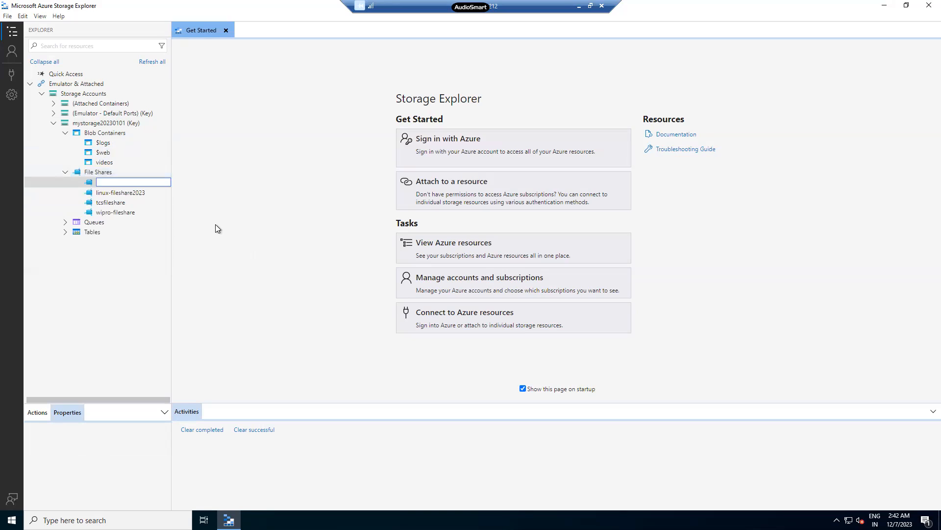
text(myfileshare)
key(Return)
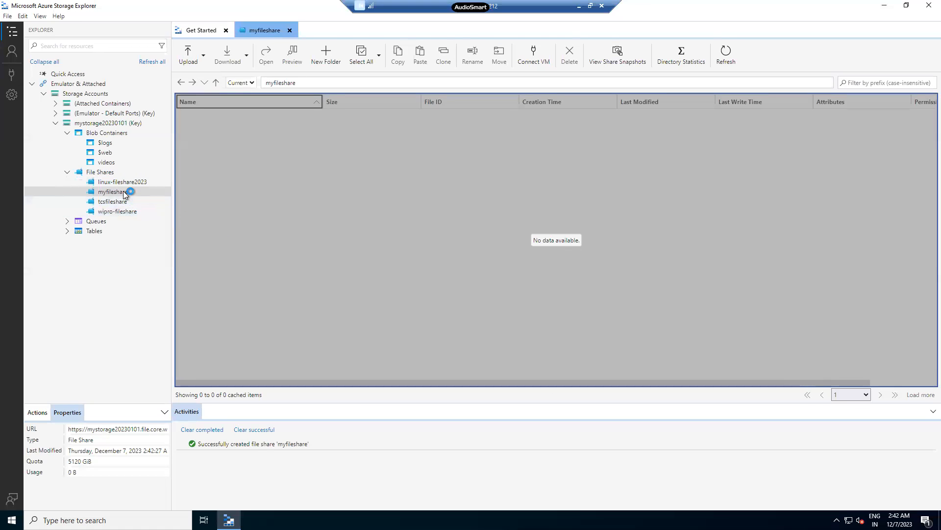
Select myfileshare and look at its upload options for folders and files.
click(125, 194)
click(129, 192)
click(191, 52)
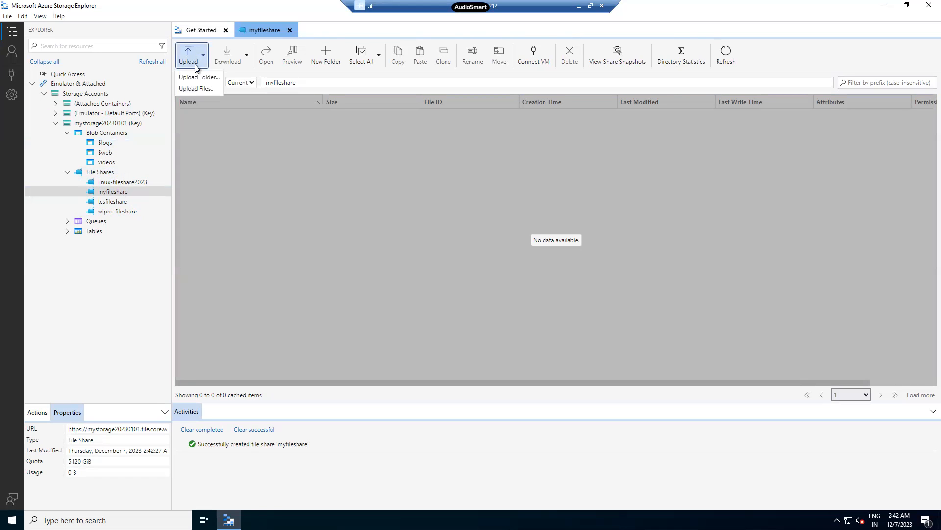
click(287, 228)
Shrink the Storage Explorer window and create a folder named Azure on the remote desktop.
drag(357, 53, 388, 71)
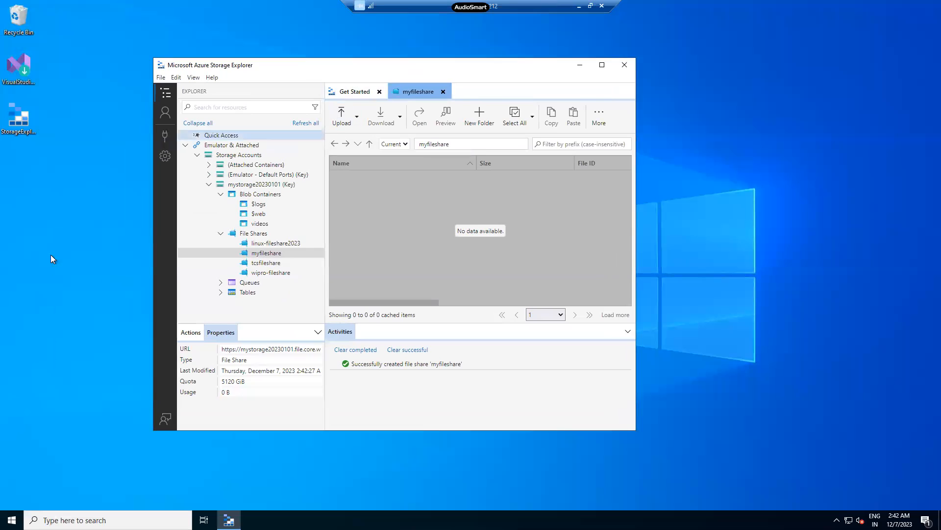
right_click(27, 185)
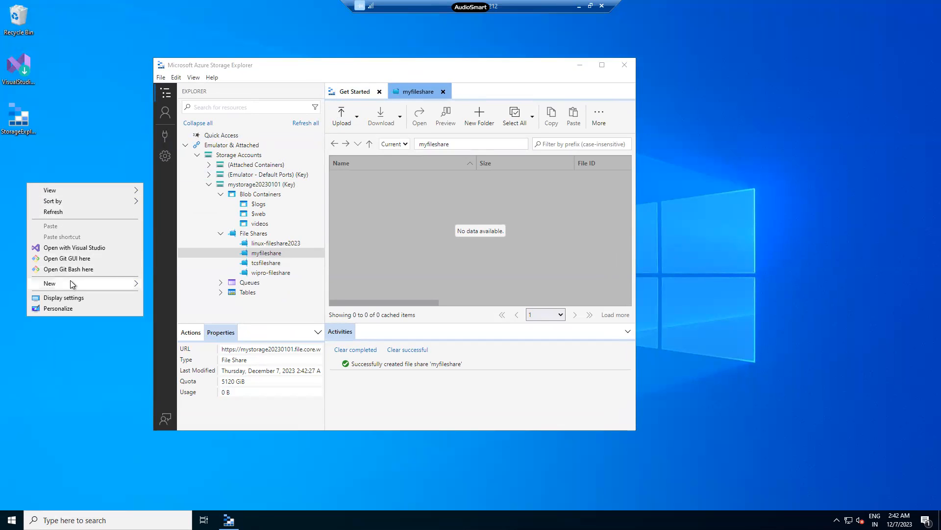
mouse_move(95, 283)
click(154, 288)
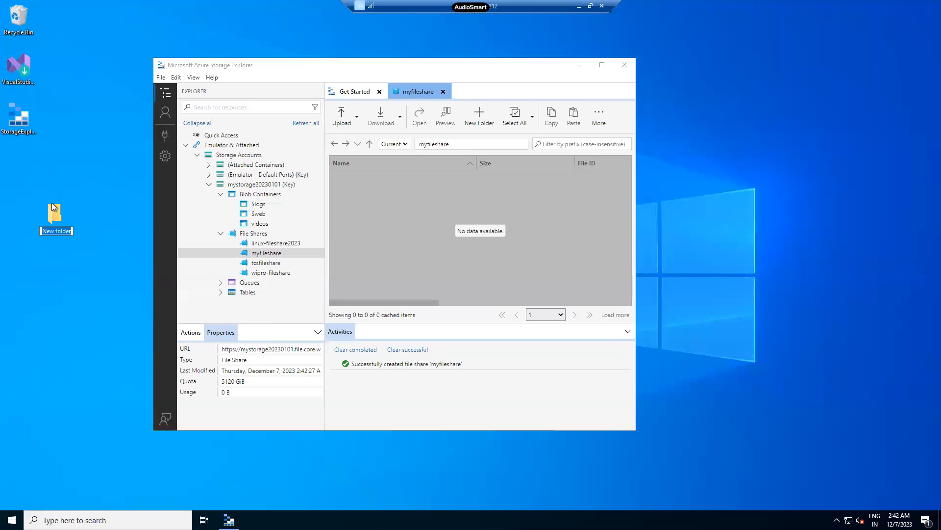
text(Azure)
key(Return)
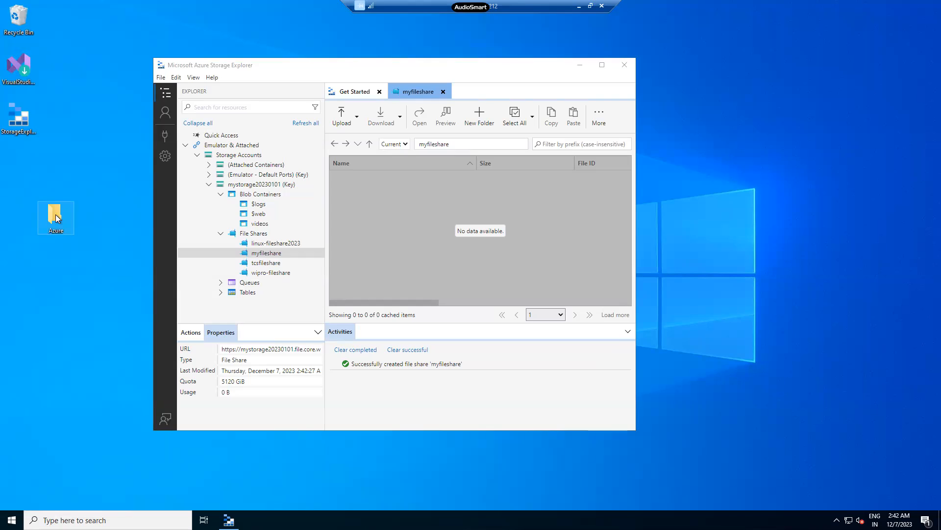
Create a text document named microsoft inside the Azure folder and open it.
double_click(56, 218)
right_click(141, 116)
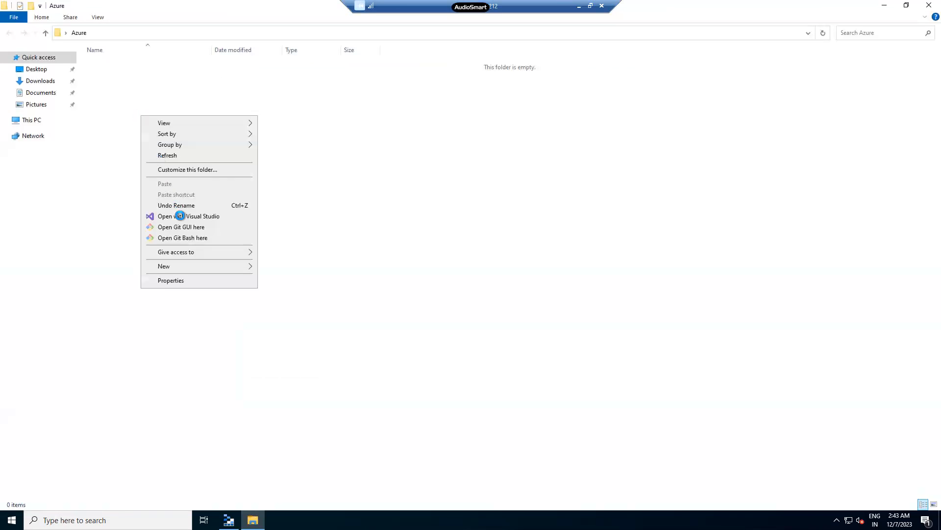
mouse_move(189, 265)
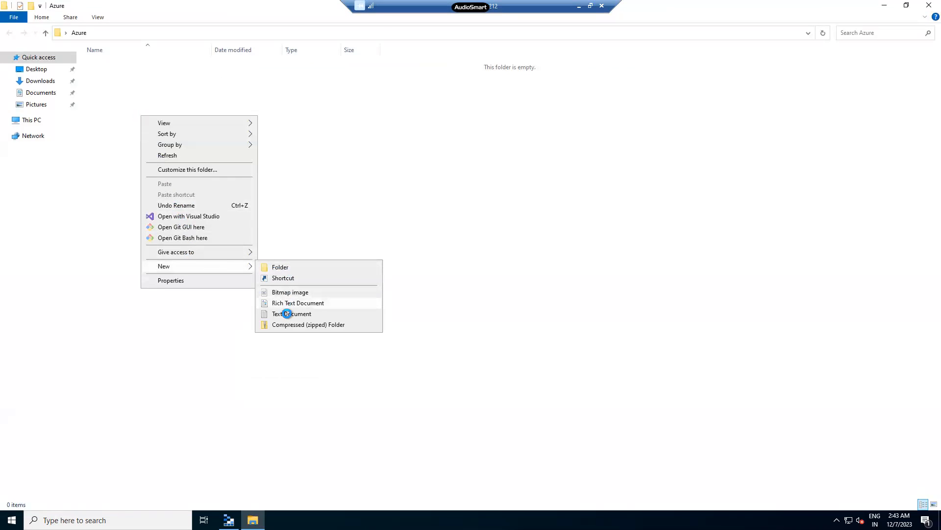
click(287, 313)
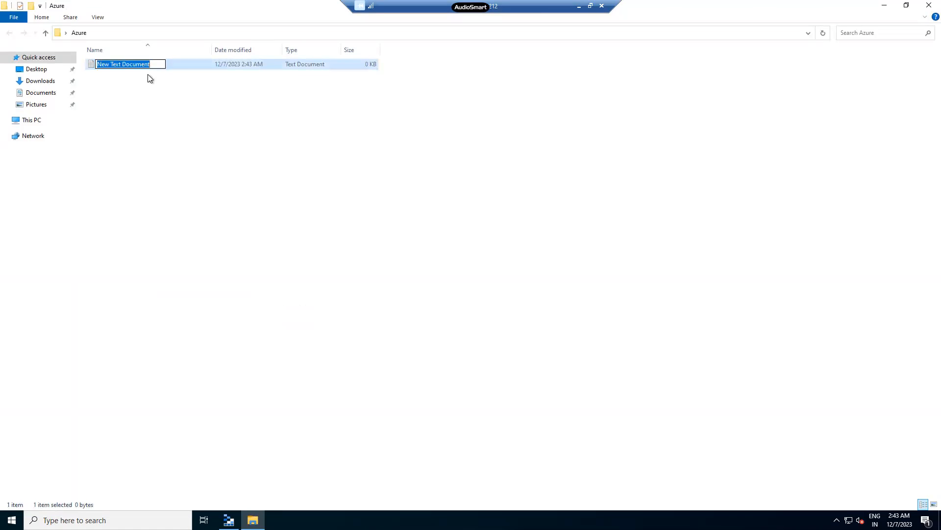
text(microsoft)
key(Return)
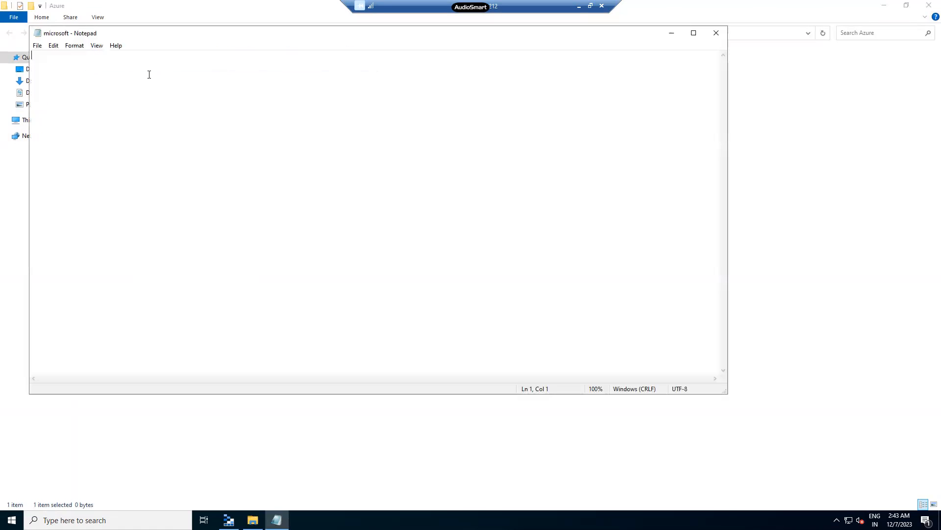
Enter the text Test in the microsoft document, and close it with the change saved.
text(Test)
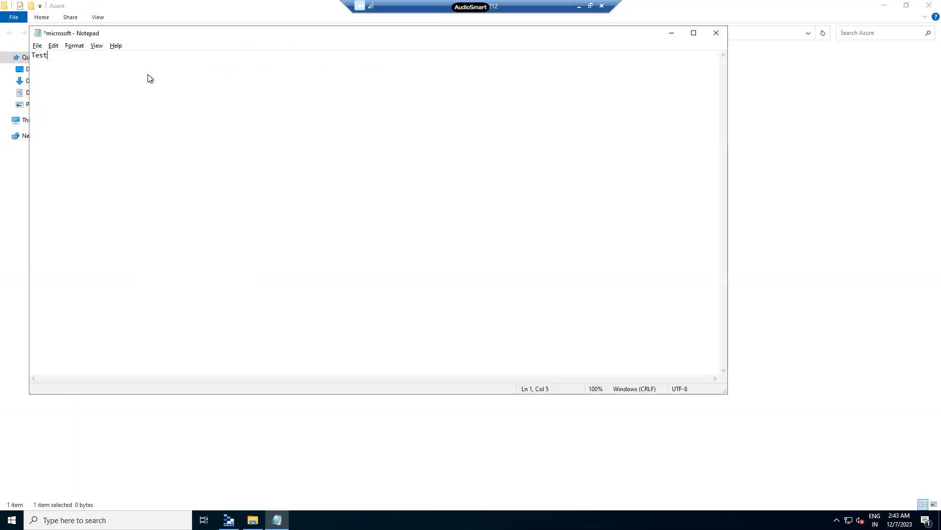
double_click(38, 33)
click(445, 267)
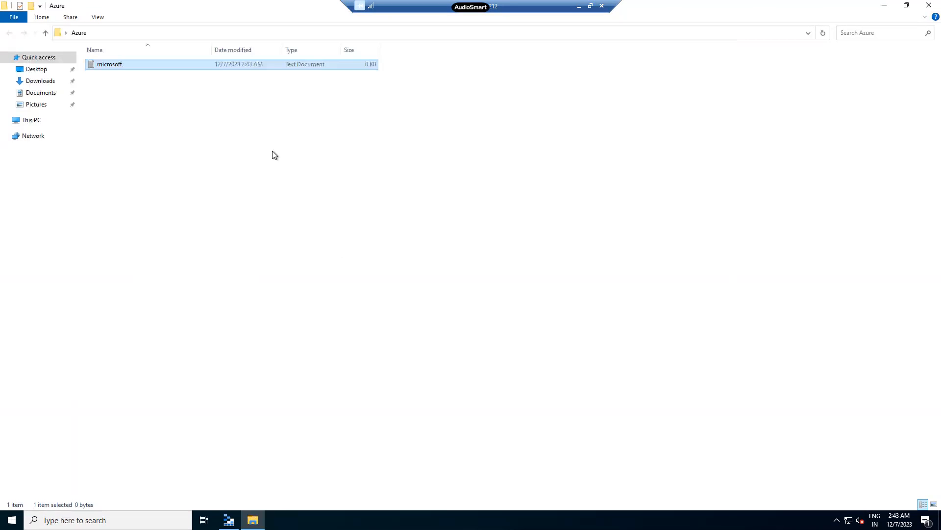
Duplicate the microsoft text file eight times within the Azure folder.
key(ctrl+v)
key(ctrl+v)
key(ctrl+v)
key(ctrl+v)
key(ctrl+v)
key(ctrl+v)
key(ctrl+v)
key(ctrl+v)
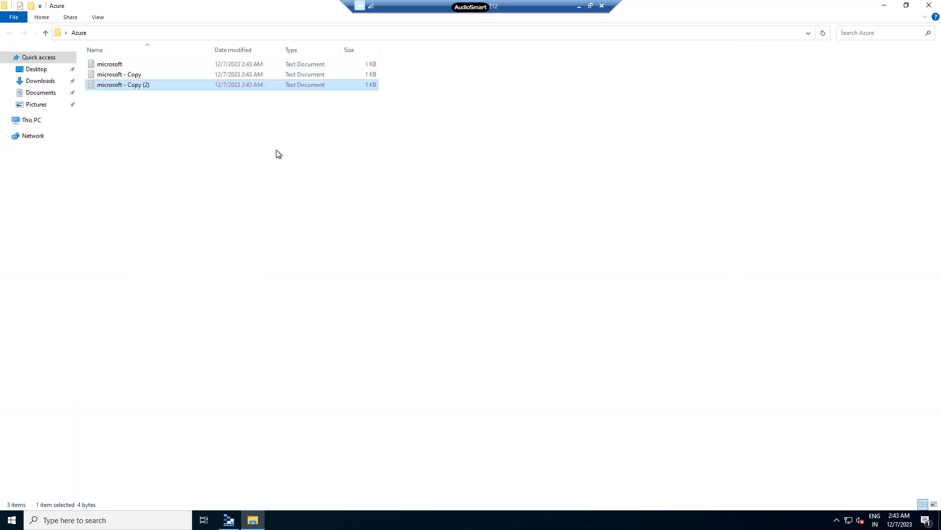
click(190, 55)
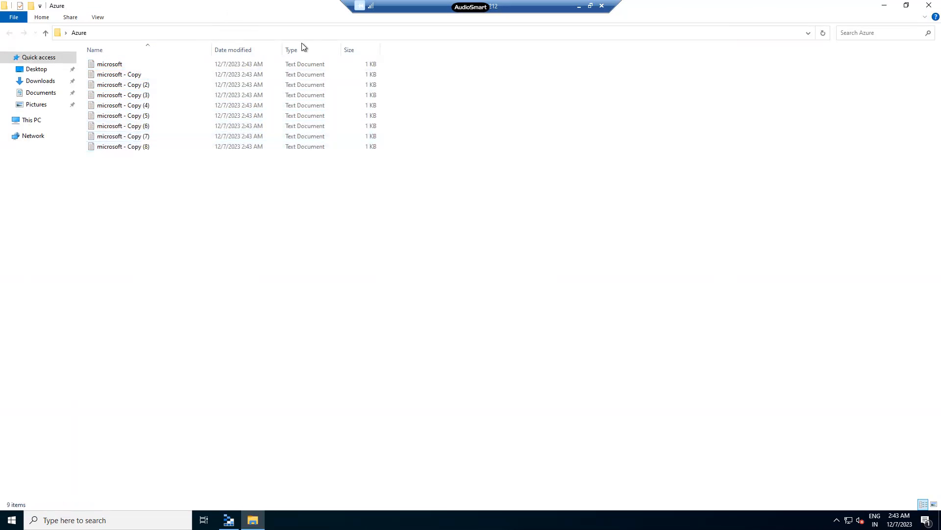
Upload all the microsoft text files from the Azure folder into myfileshare, and briefly switch to the Azure portal and back.
drag(277, 7, 771, 128)
drag(637, 310, 363, 212)
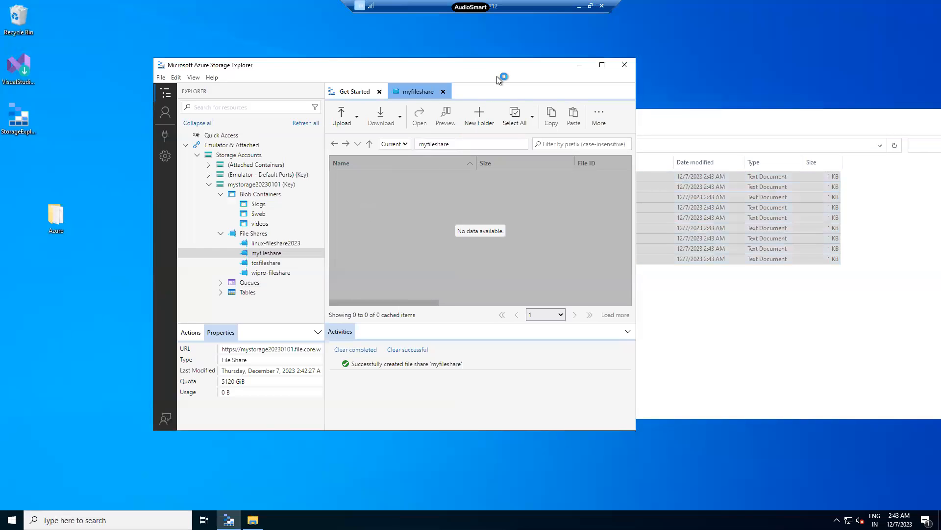
drag(502, 65, 386, 65)
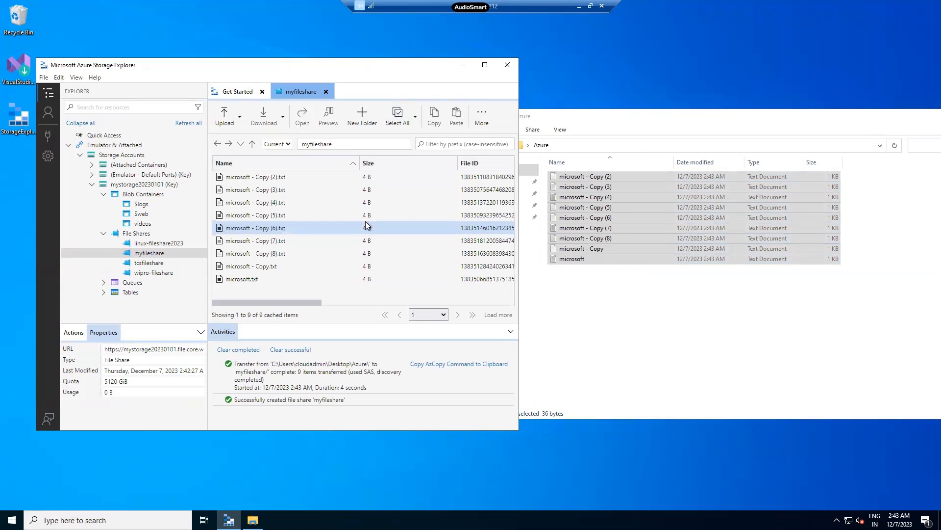
click(578, 6)
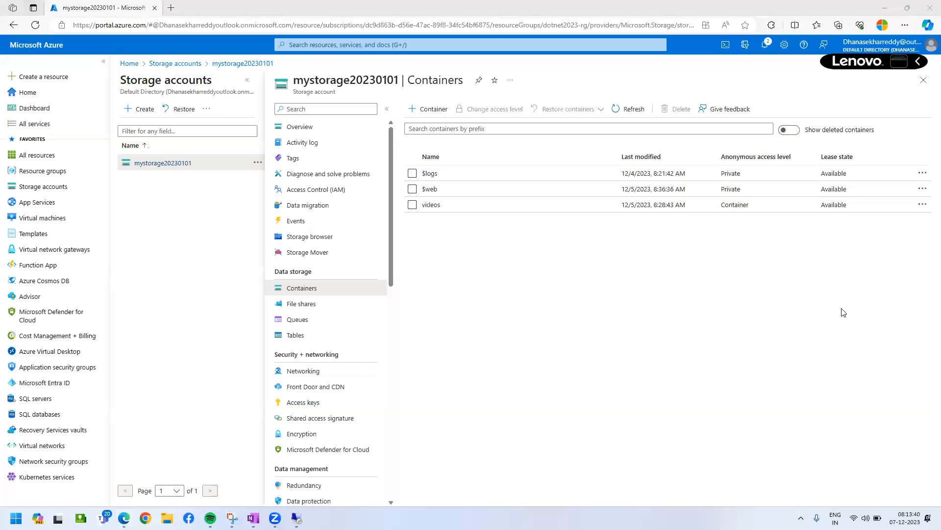
key(alt+Tab)
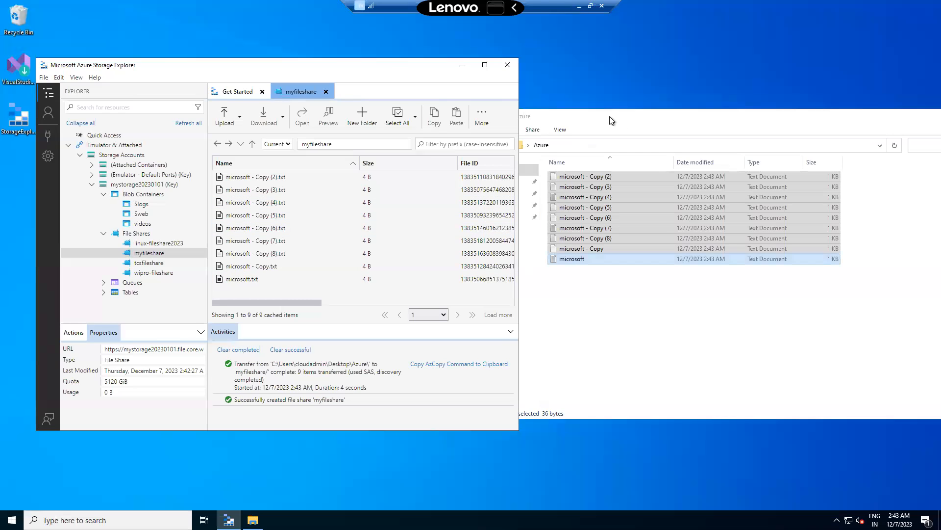
Go up from the Azure folder to the Desktop in File Explorer, and upload the whole Azure folder into myfileshare.
click(631, 116)
double_click(631, 116)
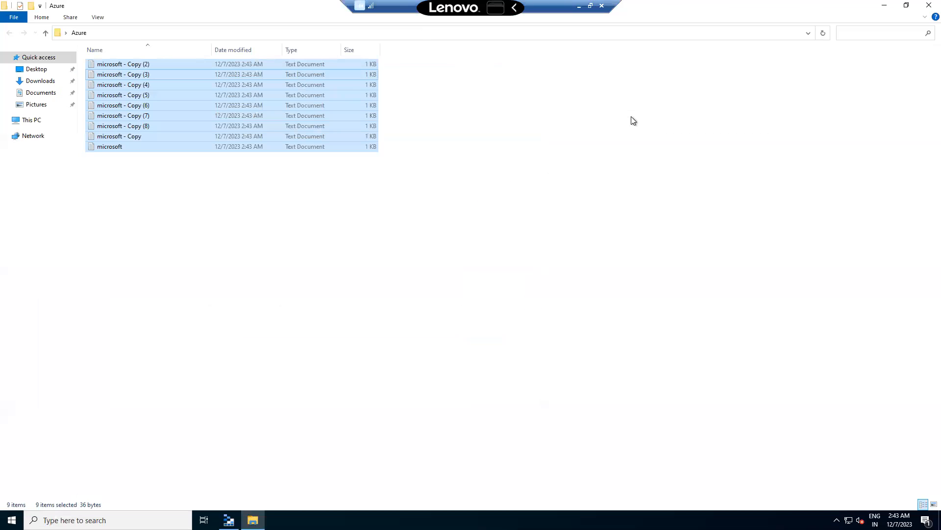
click(47, 33)
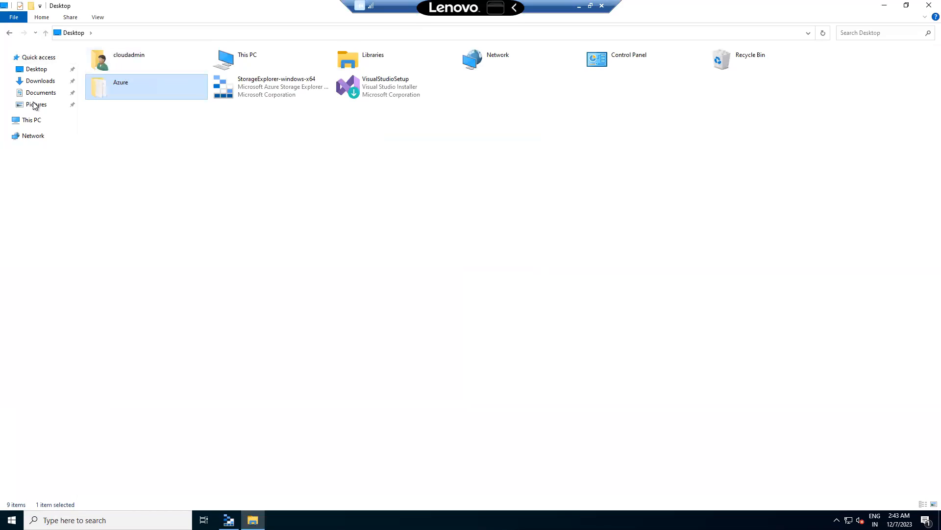
click(36, 69)
drag(264, 14, 736, 112)
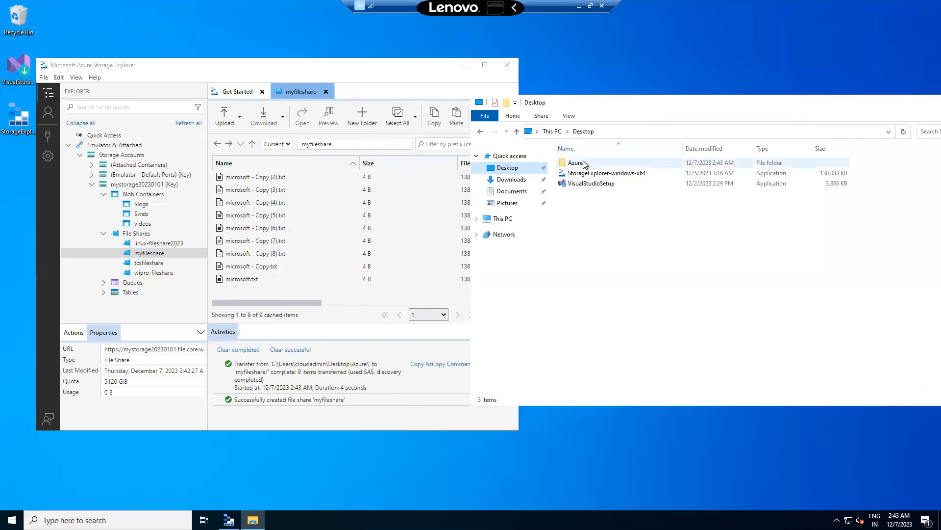
click(583, 163)
drag(186, 274, 336, 242)
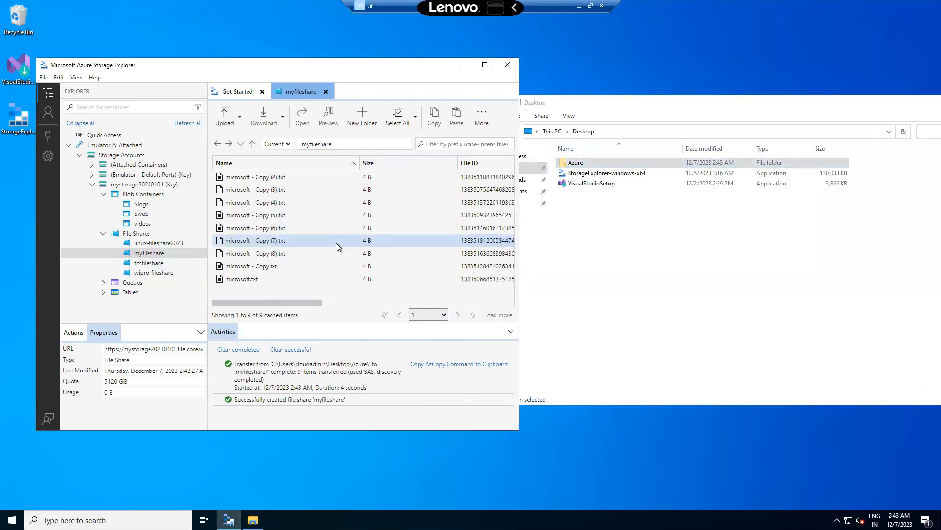
Maximize Storage Explorer, view the files inside the uploaded Azure folder, and return to the root of myfileshare.
click(484, 65)
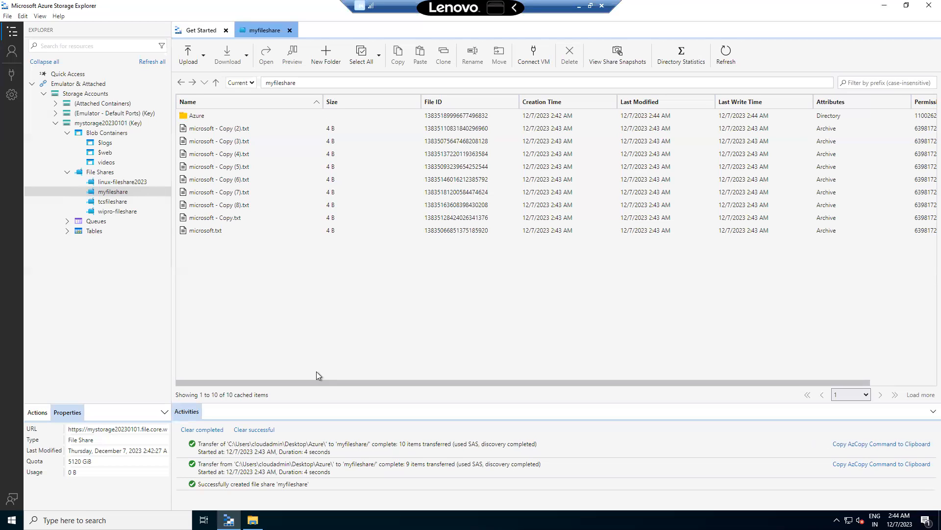
double_click(198, 116)
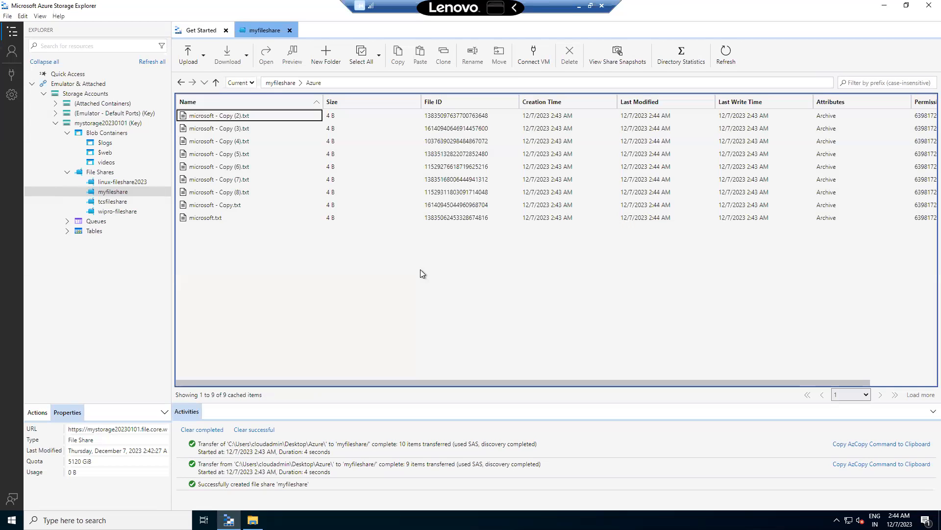
click(215, 82)
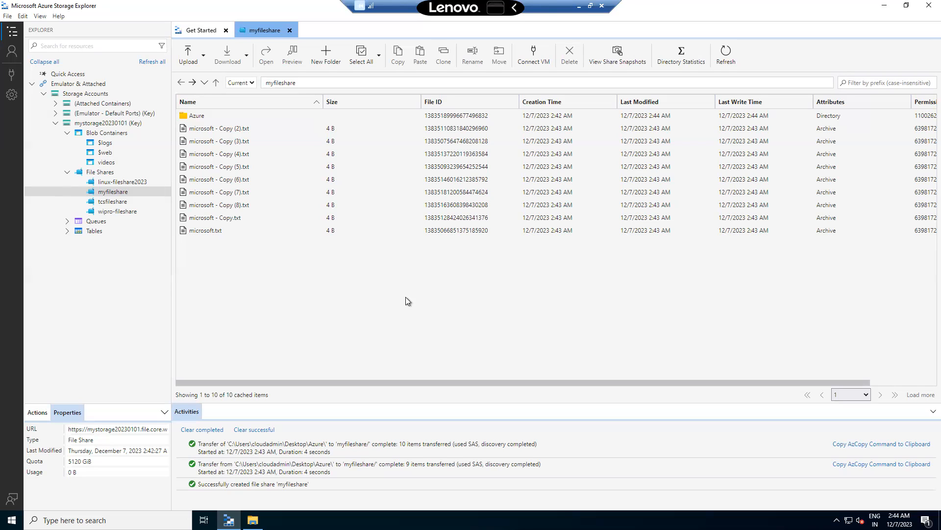
Minimize Storage Explorer, close the File Explorer window, and clear the remote desktop.
click(888, 9)
drag(756, 105, 477, 135)
click(732, 131)
right_click(346, 203)
right_click(347, 191)
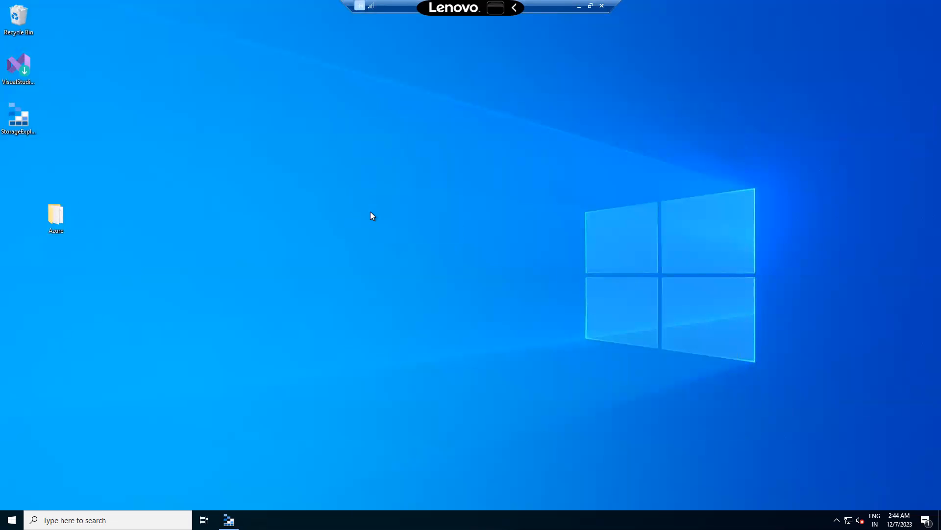
click(378, 219)
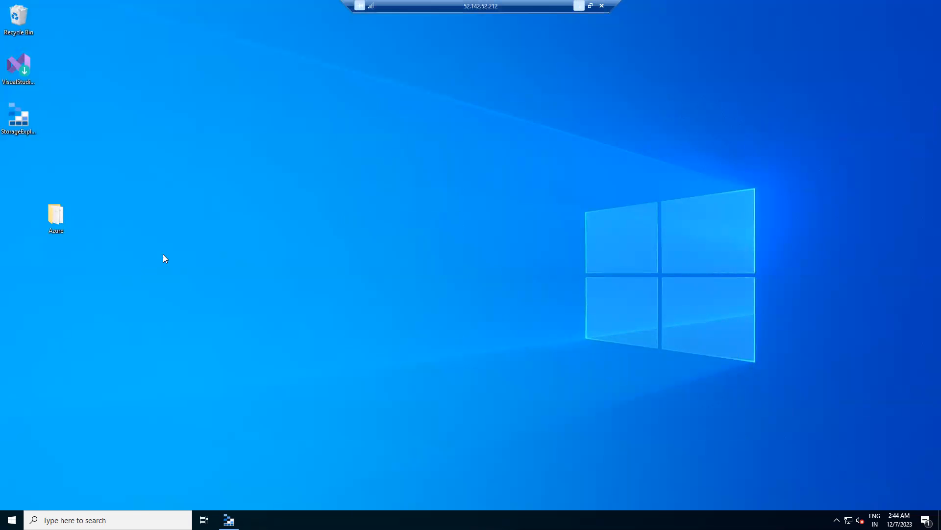
Switch from the remote desktop to the local computer and open Notepad.
key(alt+Tab)
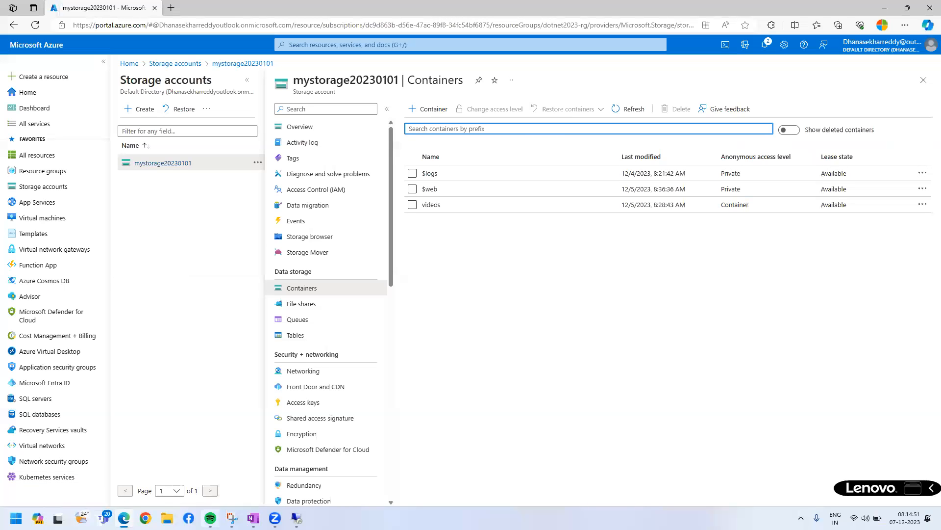
key(super)
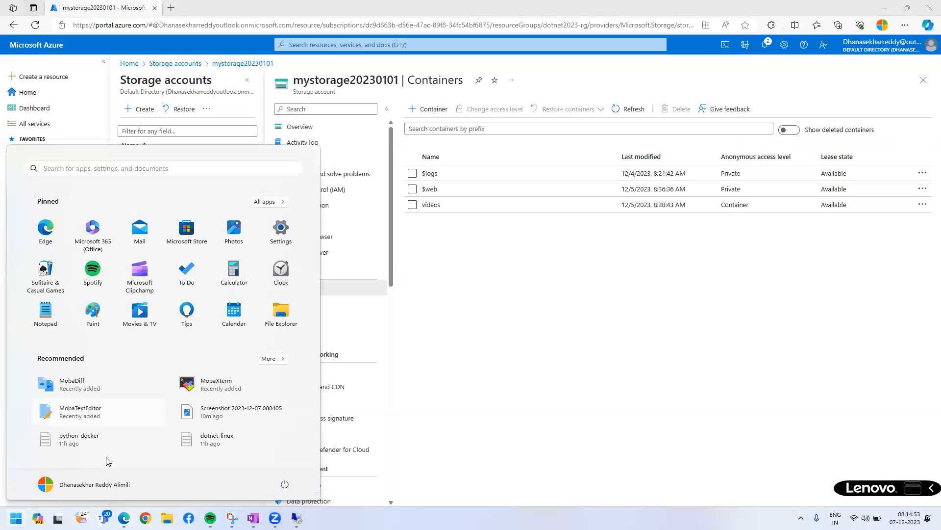
text(notepad)
key(Escape)
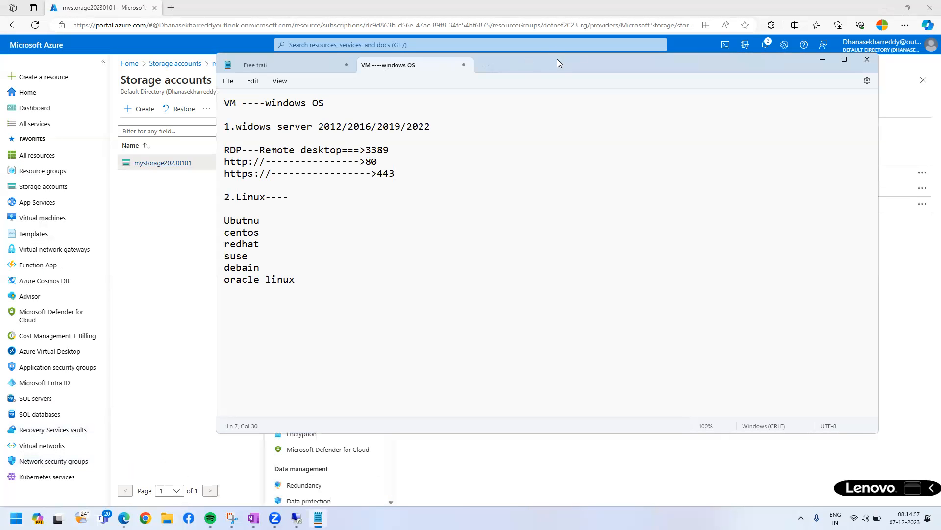
Maximize Notepad and replace the Free trail note's text with the lines "1.Fileshare" and "2.blob".
double_click(557, 63)
click(123, 8)
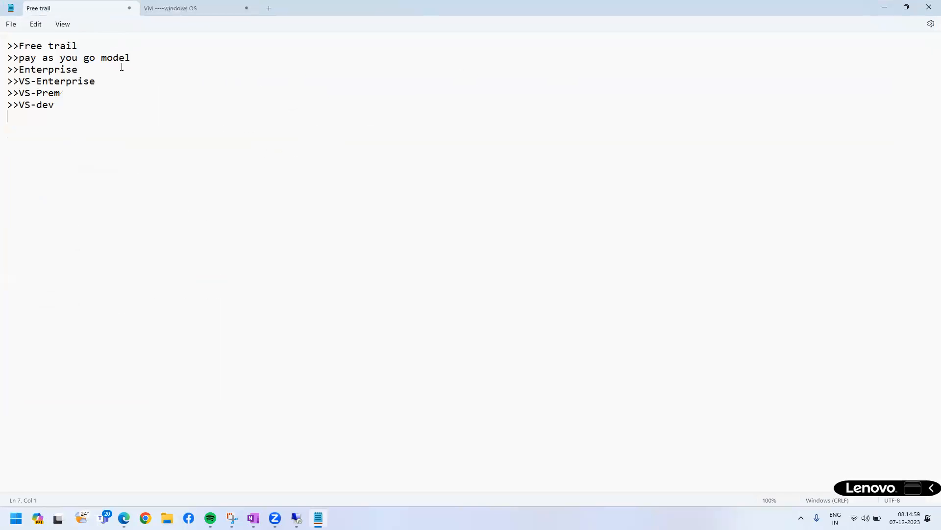
key(ctrl+a)
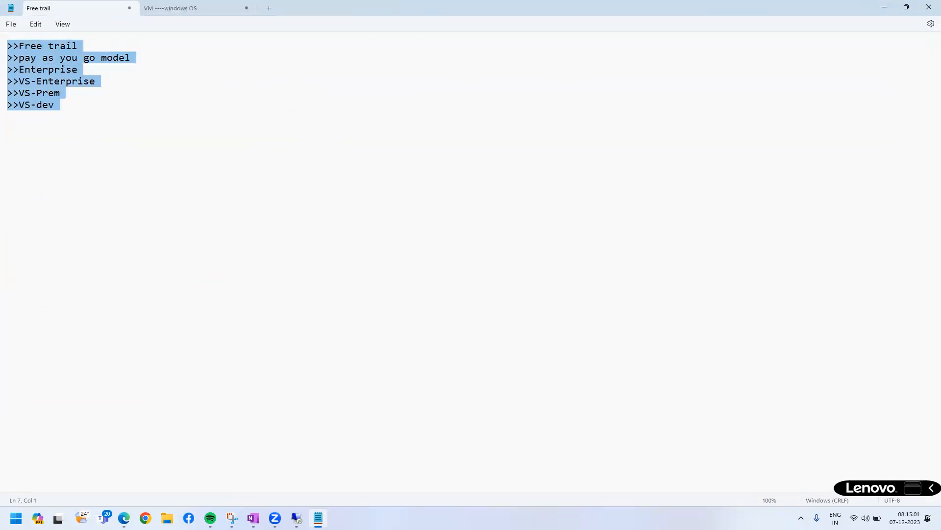
text(1.Fie)
key(BackSpace)
text(leshare)
key(Return)
text(2.blob)
key(Return)
Add "3.table storage" and "4.queue" as the third and fourth lines of the list.
text(3.s)
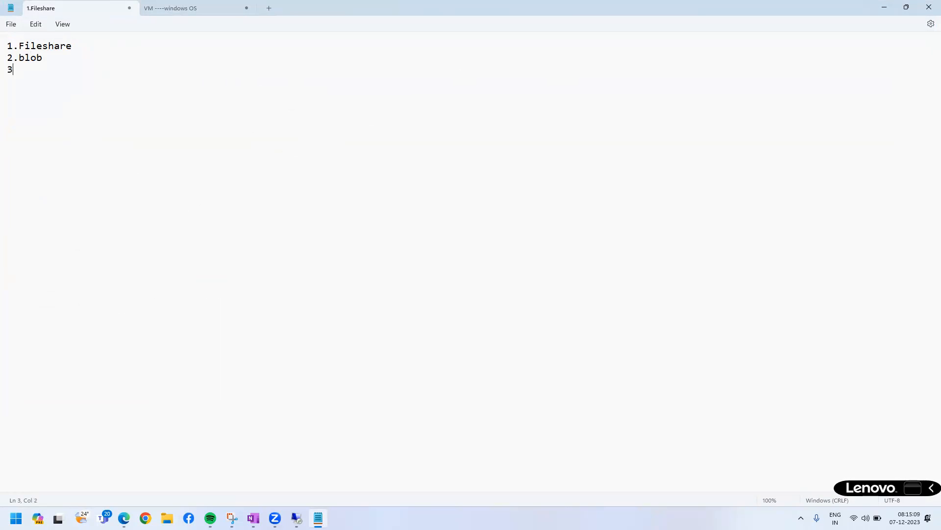
key(BackSpace)
text(table storage)
key(Return)
text(4.)
key(BackSpace)
key(BackSpace)
text(4.quu)
key(BackSpace)
text(ue)
key(BackSpace)
key(BackSpace)
text(eue)
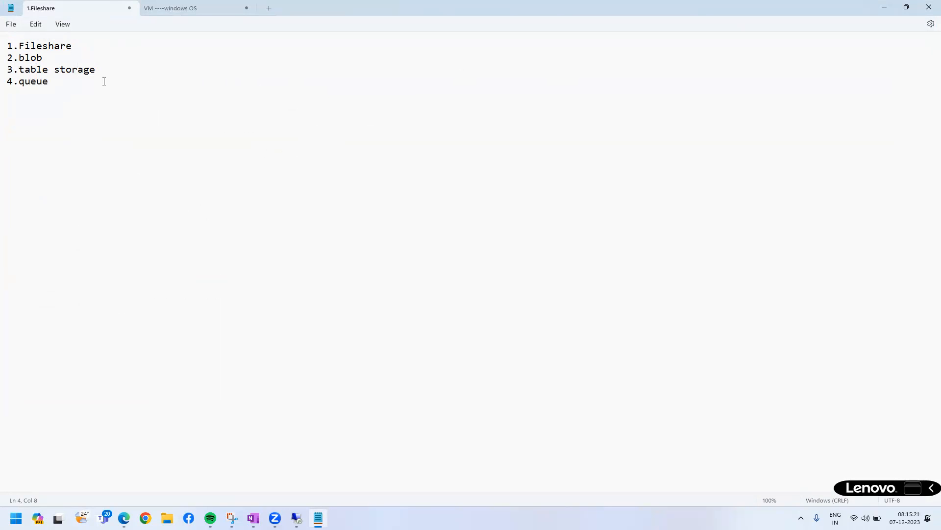
Capitalize "Table" in the third list item and insert three blank lines below that item.
click(28, 71)
key(BackSpace)
text(T)
click(116, 71)
key(Return)
key(Return)
key(Return)
ctrl+scroll(229, 258, up, 15)
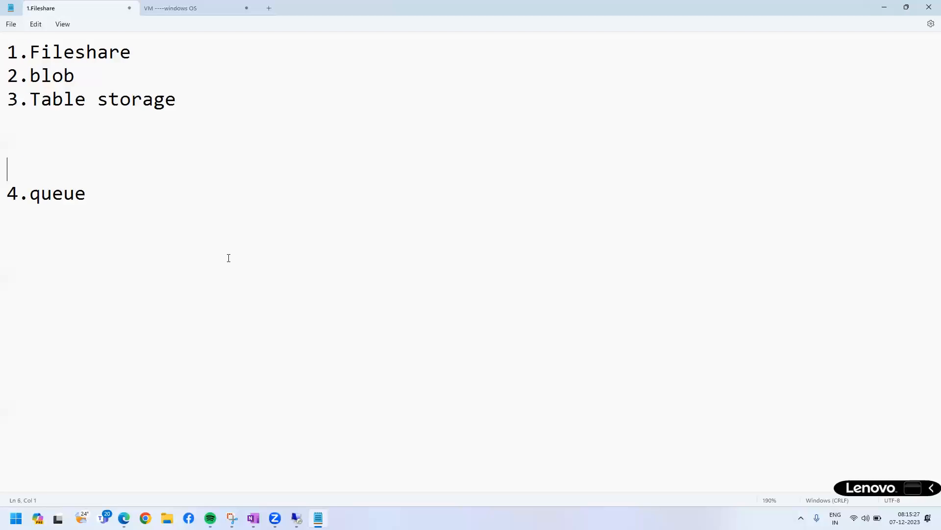
Write ">>is a service in azure." directly under the Table storage item and add a line break after it.
click(47, 152)
text(>>)
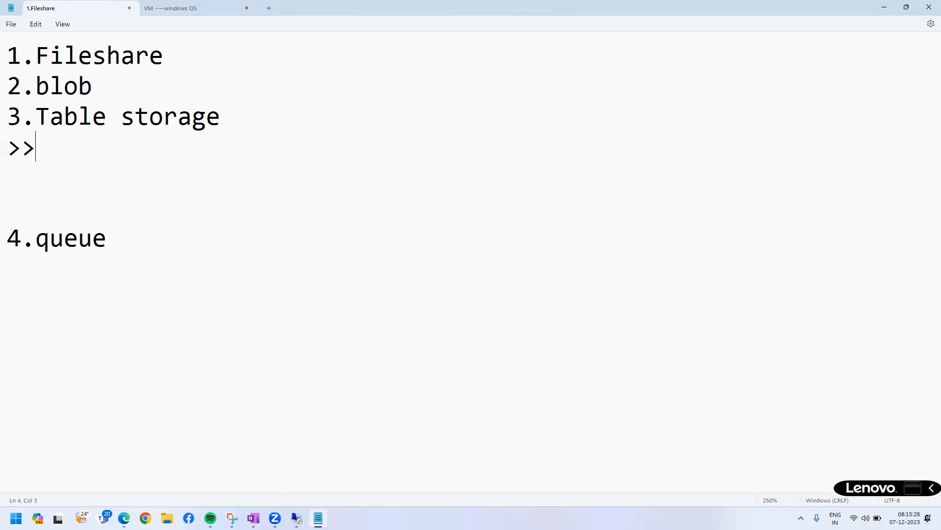
text(is a service in azure.)
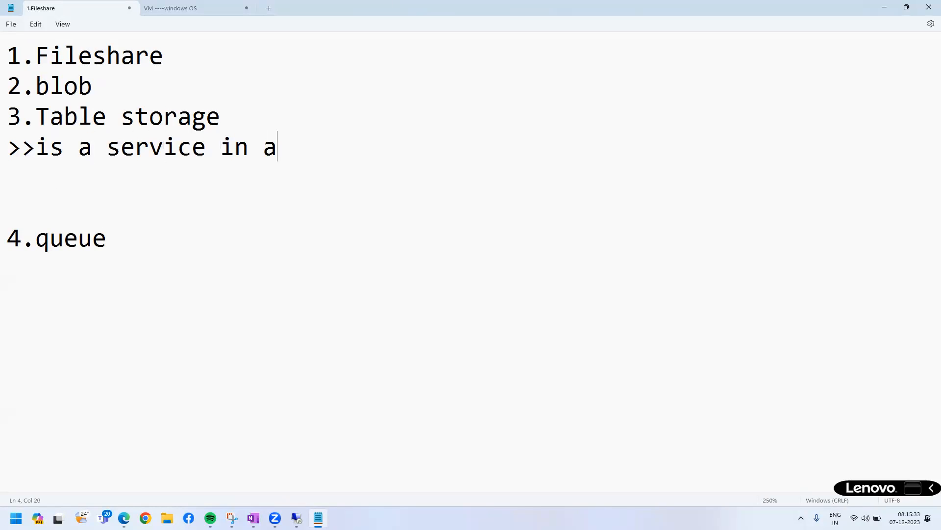
key(Return)
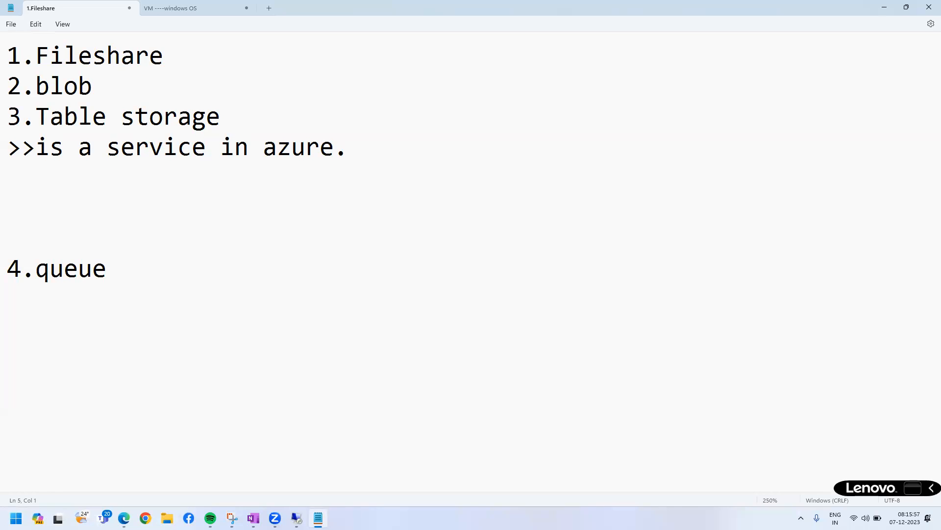
Add the line ">>rows/columns." below the line about the Azure service.
click(364, 138)
key(Return)
text(>>in)
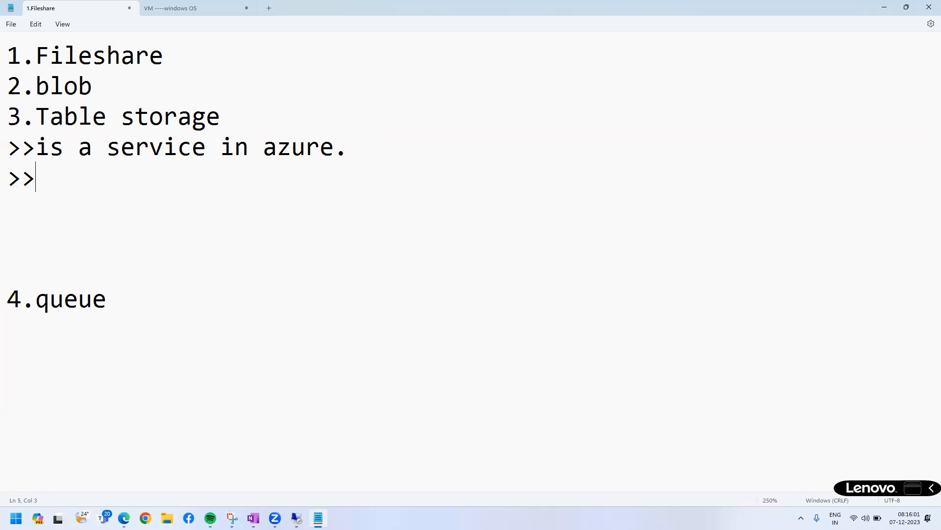
key(BackSpace)
key(BackSpace)
text(rows/clo)
text(u)
key(BackSpace)
key(BackSpace)
key(BackSpace)
text(olumns.)
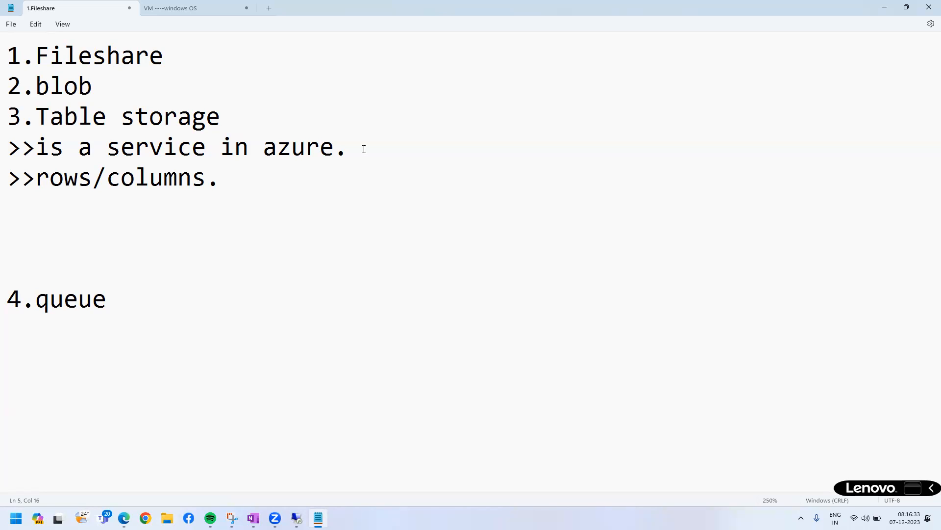
Add the line ">>no-sql(non-RDMS db)" below the rows/columns line, followed by a line break.
key(Return)
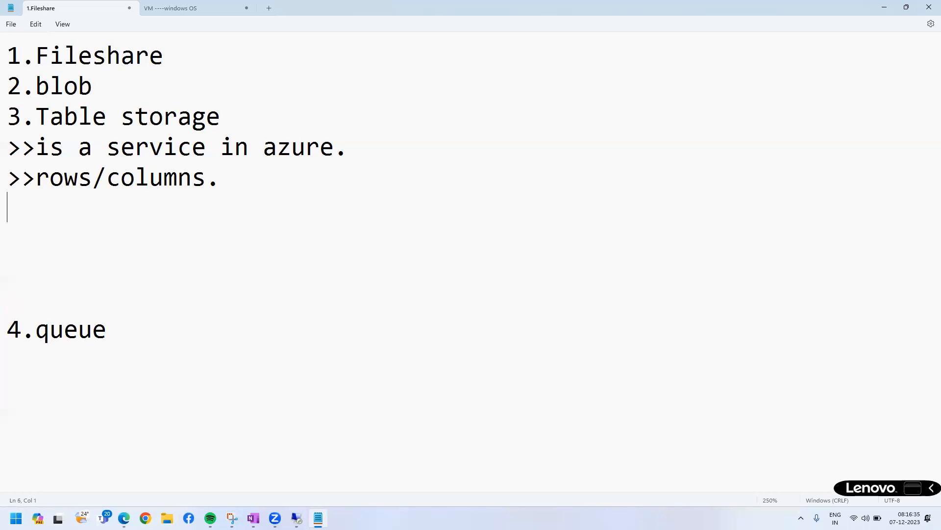
text(>>no-)
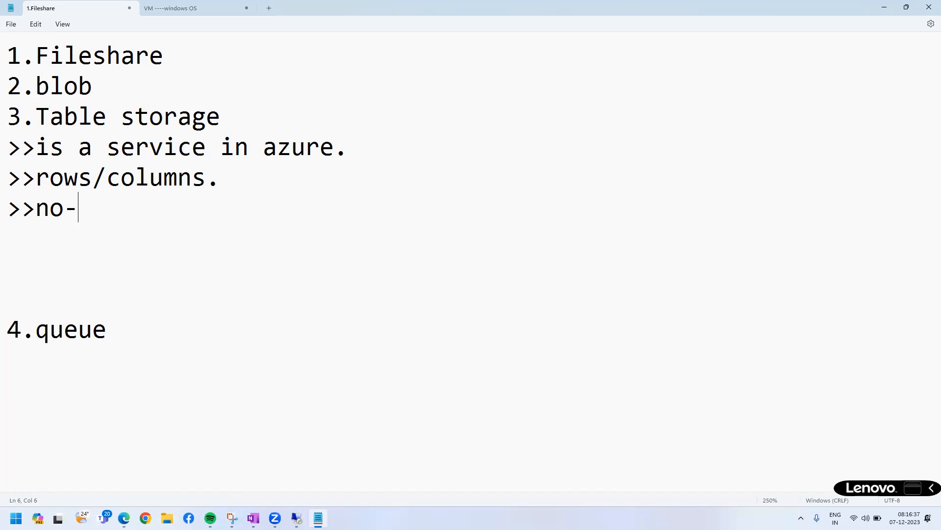
text(sql(non)
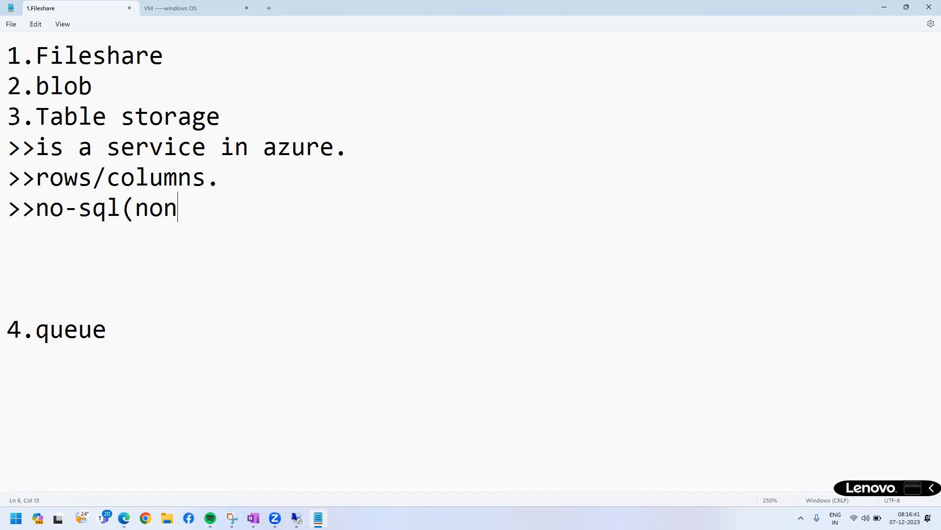
text(-RDMS db))
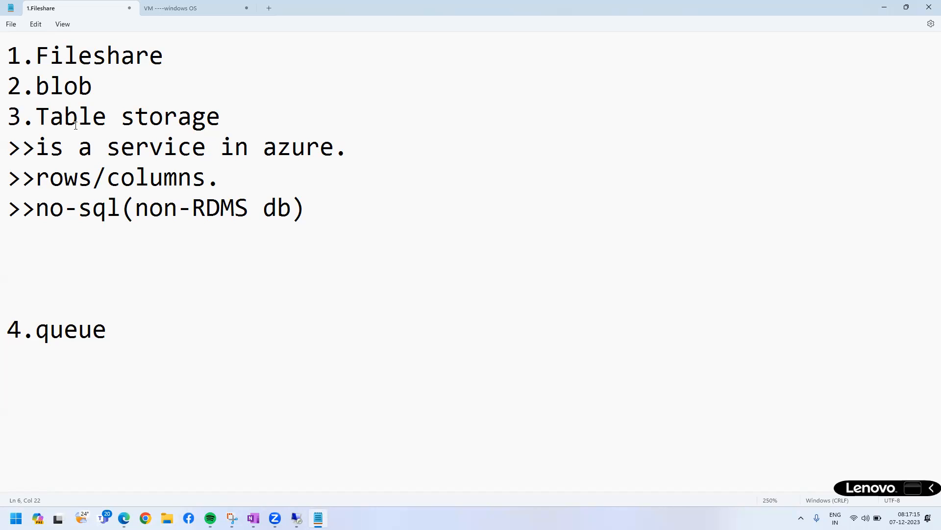
click(249, 204)
text(()
key(BackSpace)
click(334, 217)
key(Return)
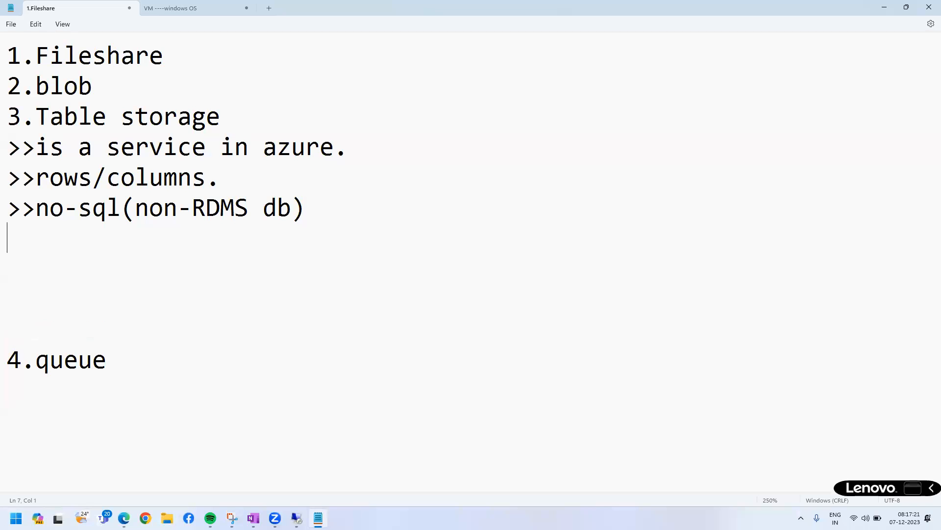
Insert the line ">>RDMS(oracle/sqlserver/mysql/db2)" between the rows/columns and no-sql lines.
click(250, 179)
key(Return)
text(>>RDMS(or)
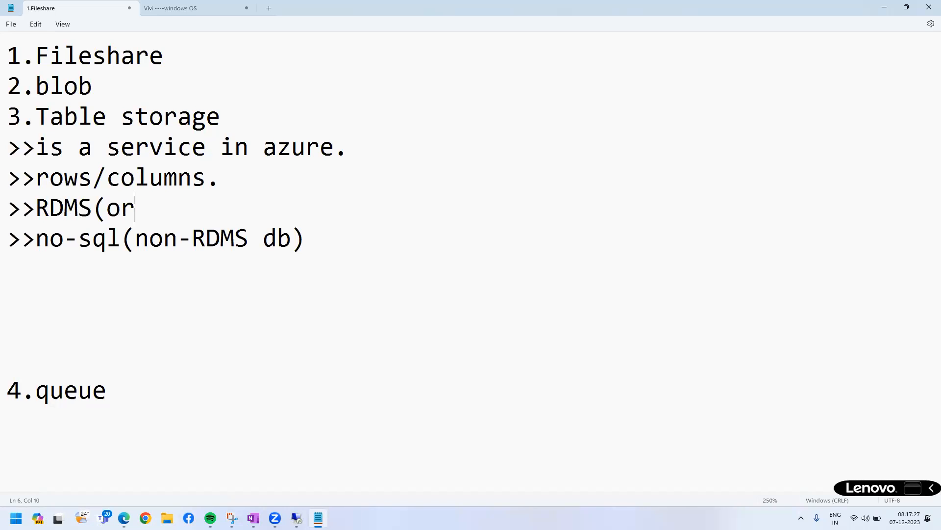
text(acle/sqlserver/mysq)
key(BackSpace)
key(BackSpace)
text(mysql)
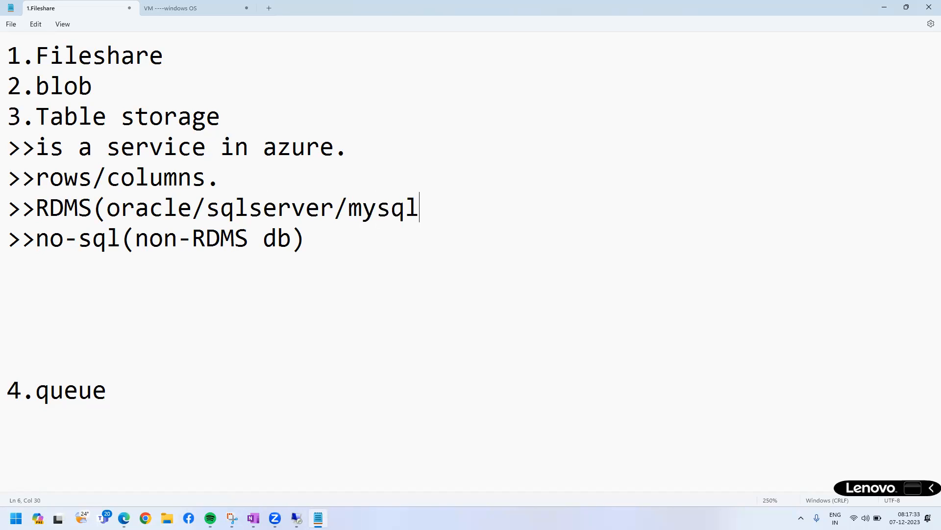
text(/db2))
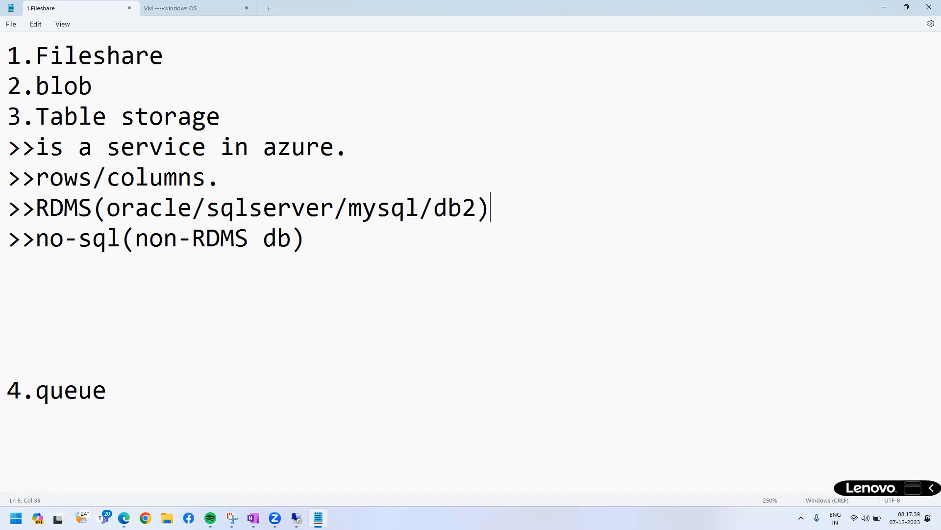
drag(332, 249, 5, 116)
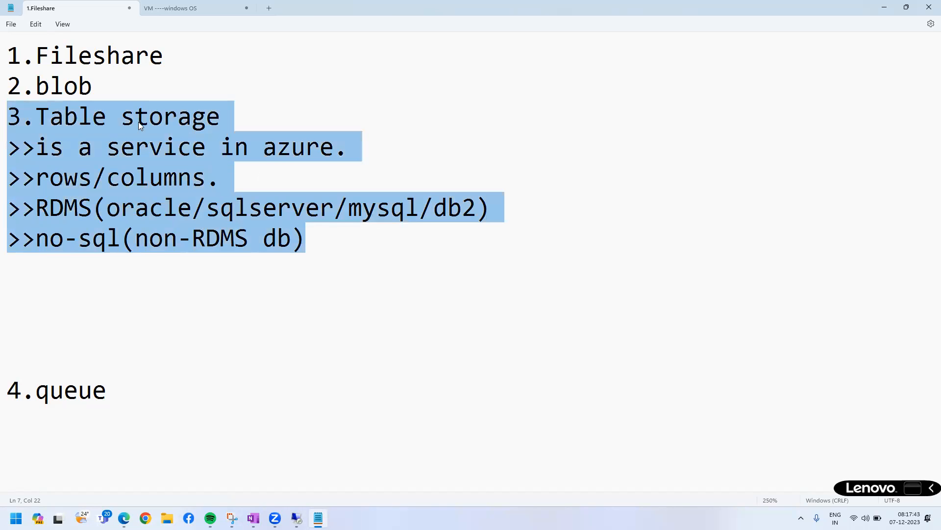
click(140, 126)
drag(220, 118, 36, 117)
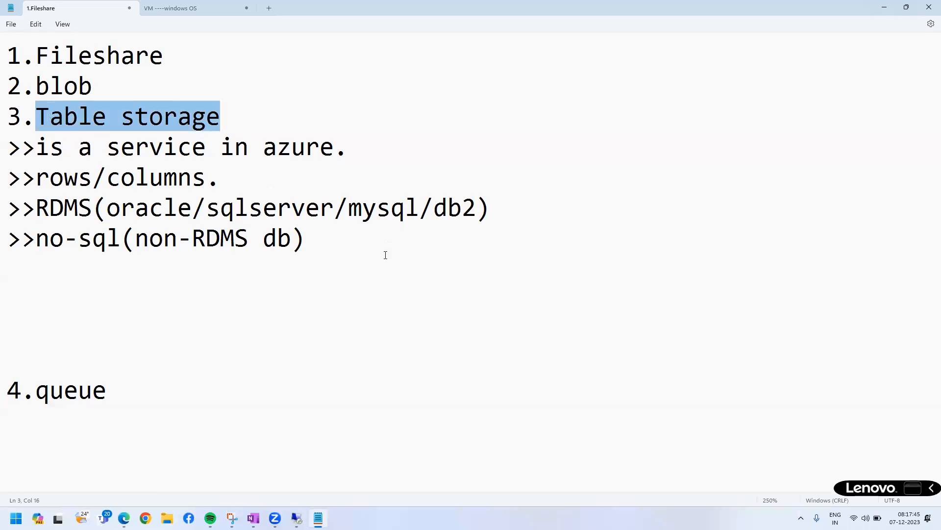
Append "(mango db/cassendra)" to the end of the no-sql line.
click(342, 238)
key(Return)
key(BackSpace)
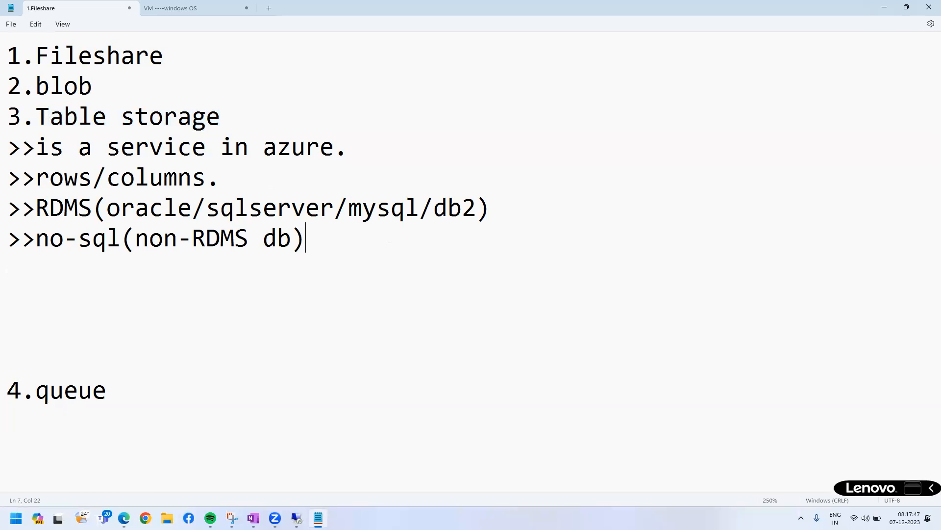
text((mango)
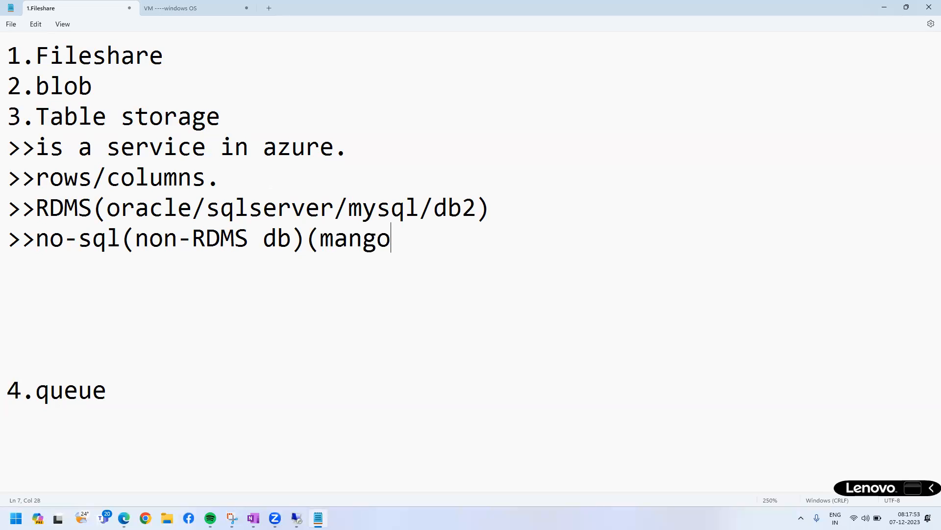
text( db/cassendra))
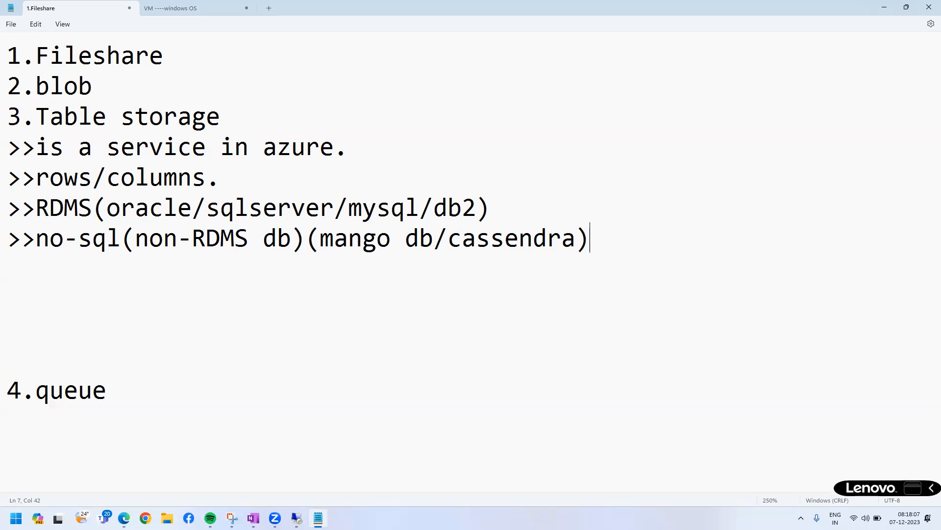
Add the line ">>web/mobile/gaming" below the no-sql line.
key(Return)
text(>>)
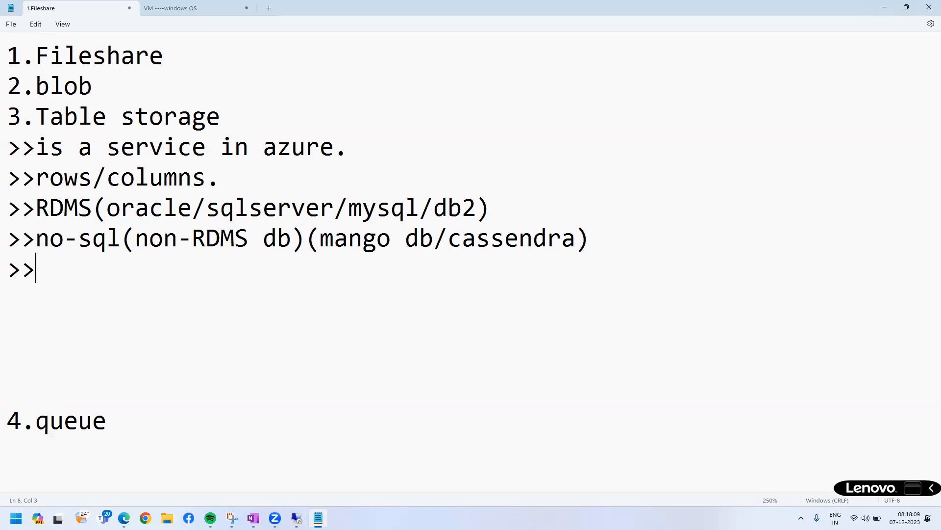
text(web/)
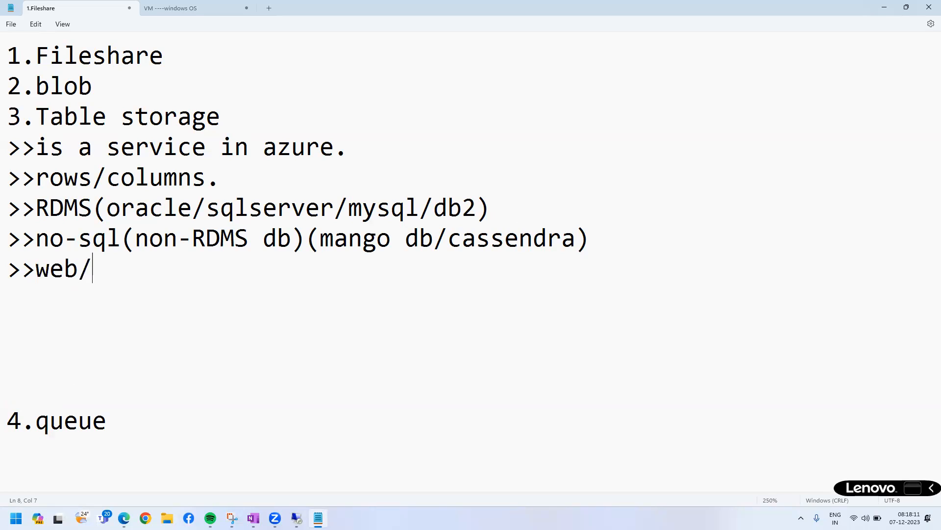
text(mobi)
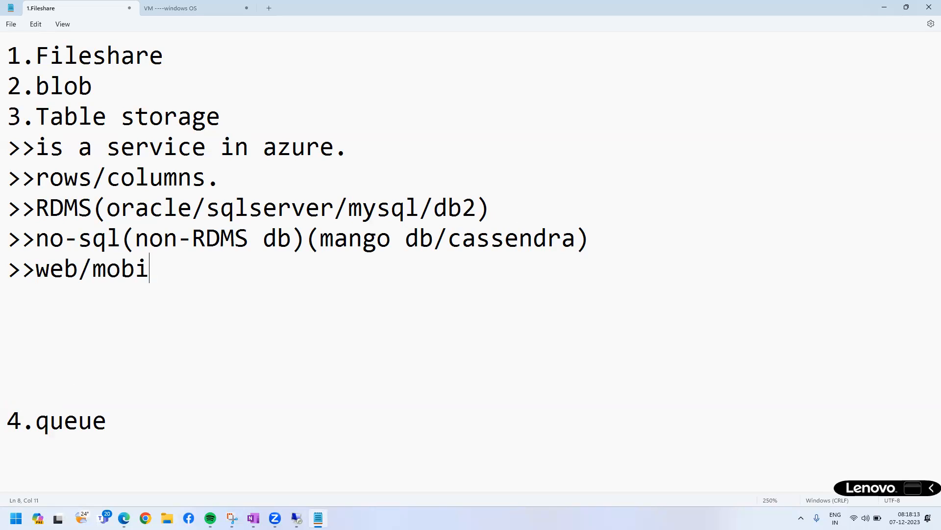
text(le/gaming)
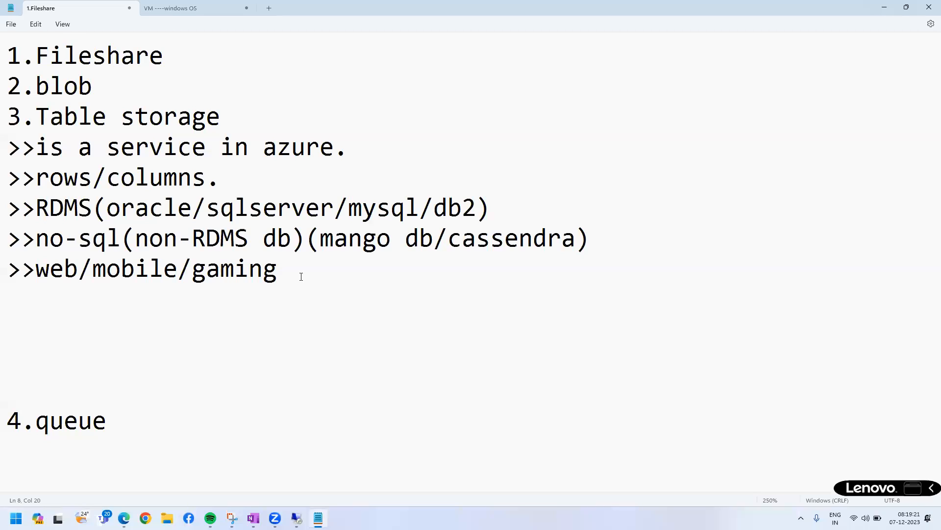
Add the line ">>billons" below the web/mobile/gaming line.
key(Return)
text(>>bi)
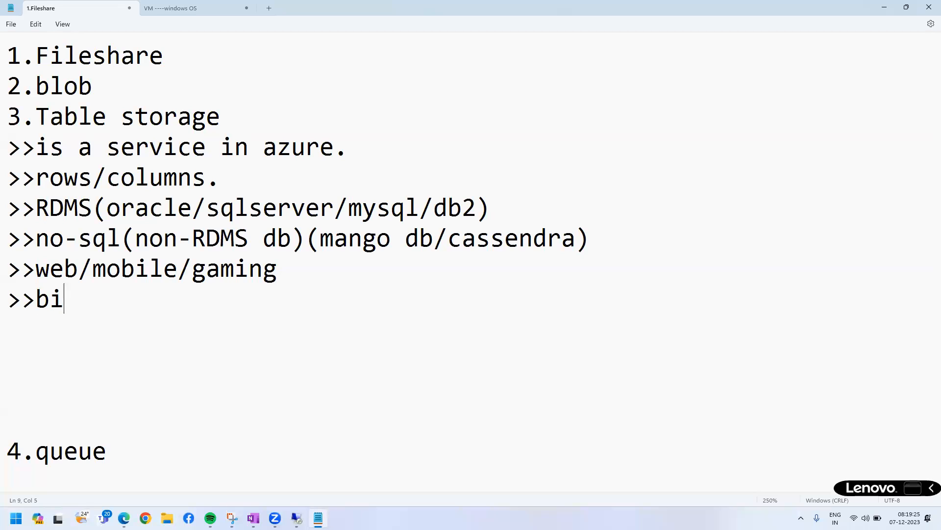
text(llons)
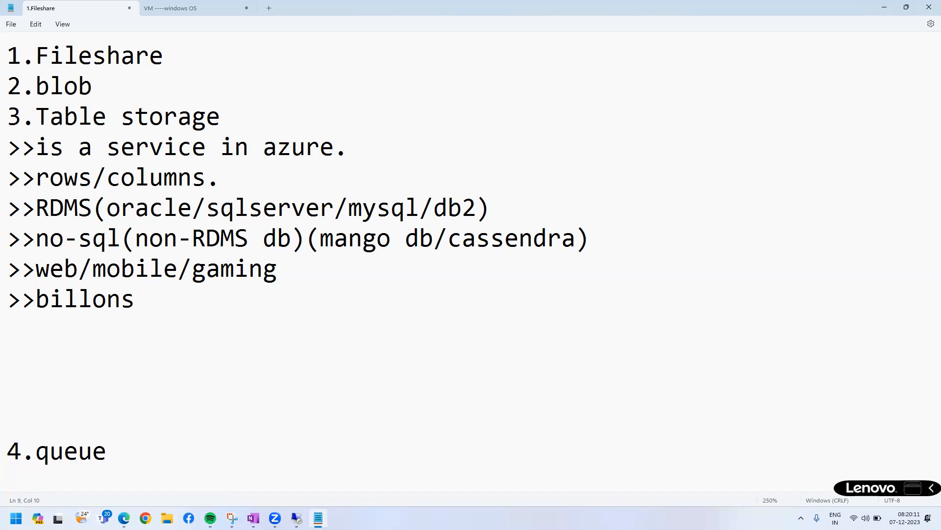
Append "/AI" to the web/mobile/gaming line, and briefly minimize and restore the Notepad window.
drag(37, 269, 300, 271)
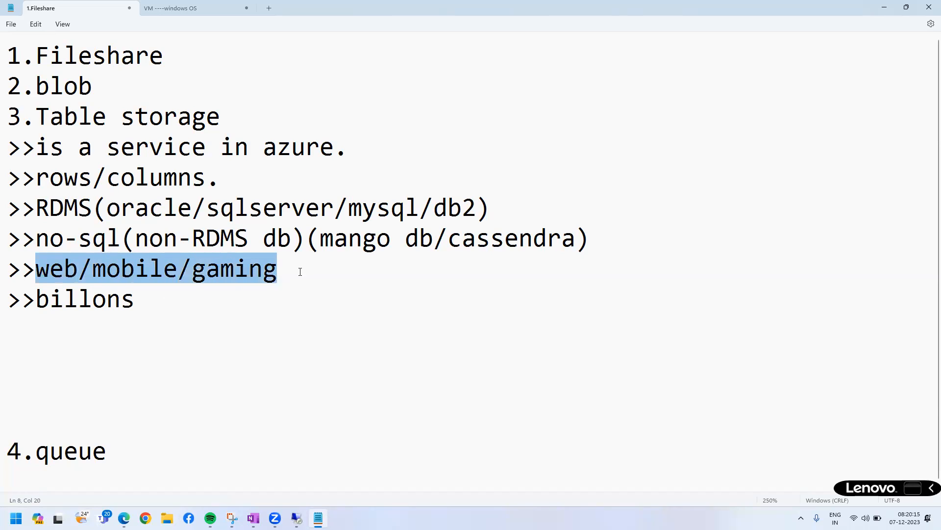
click(300, 271)
text(/AI)
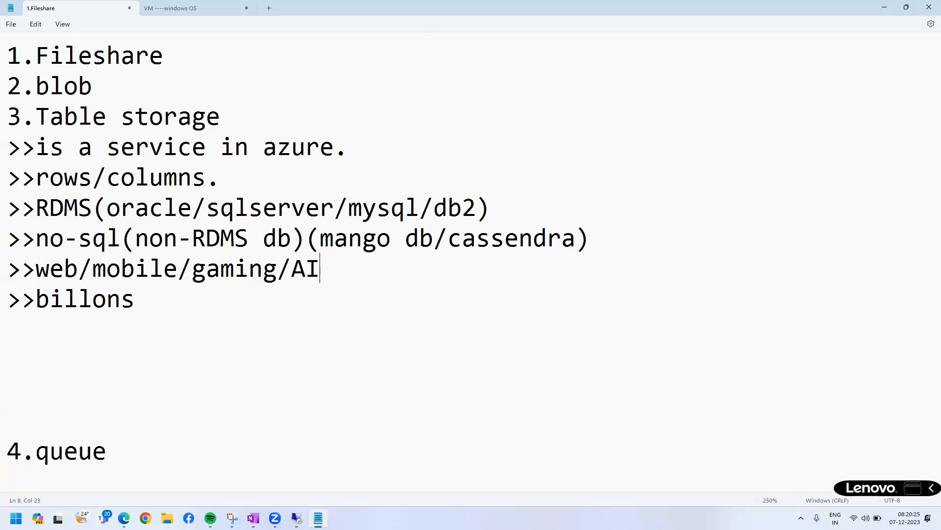
click(884, 7)
click(318, 517)
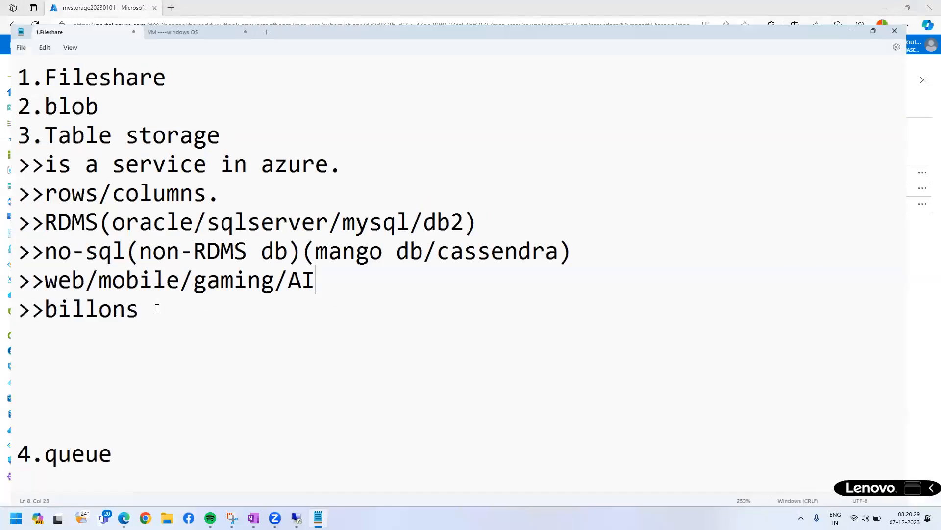
Append "(API)" followed by a row of twelve dashes to the billons line.
text((API))
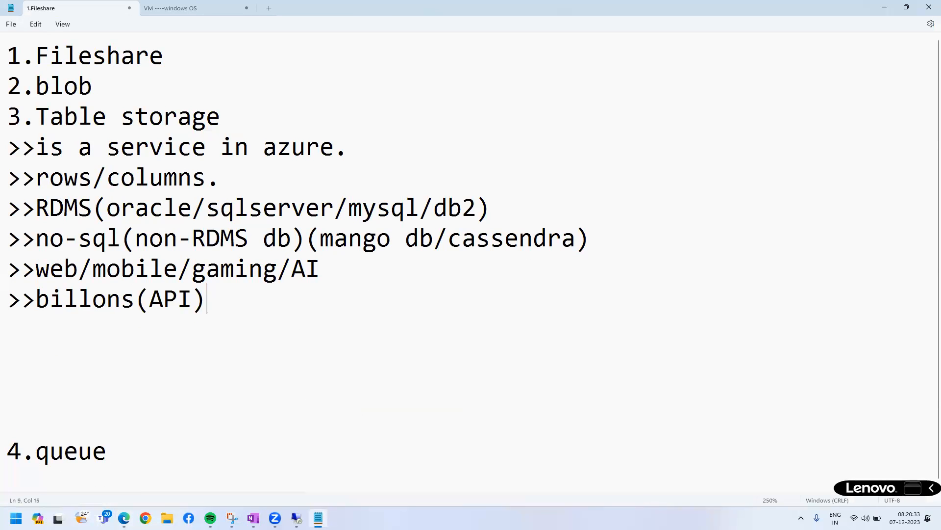
text(------------)
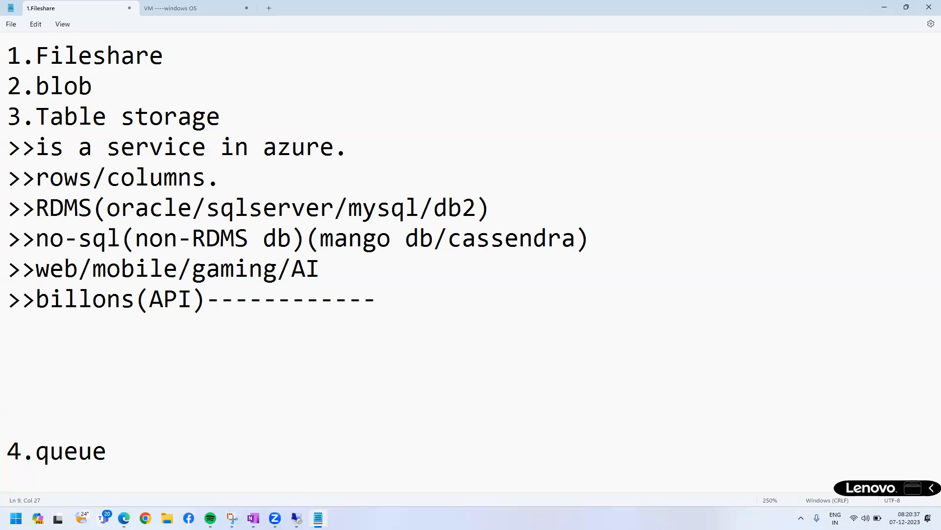
text(java/php/py/ruby/dotnet app)
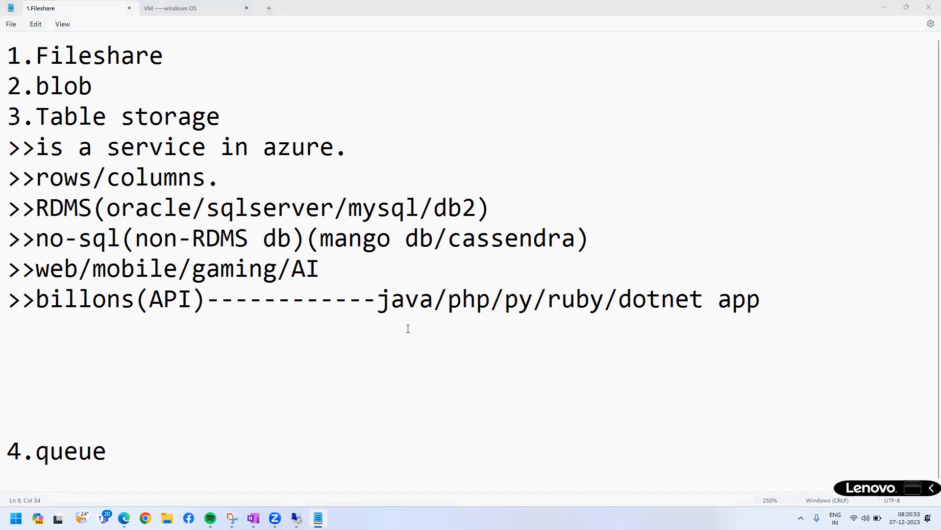
drag(35, 298, 774, 300)
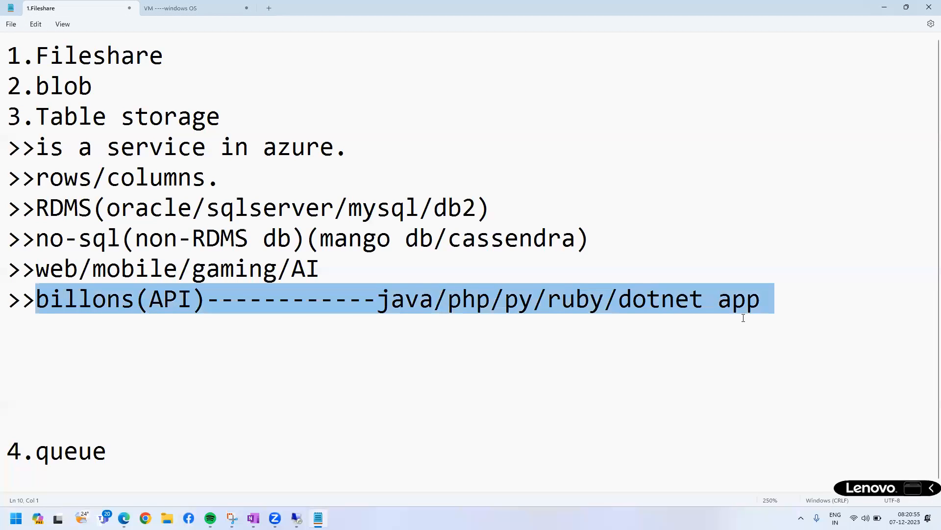
click(763, 303)
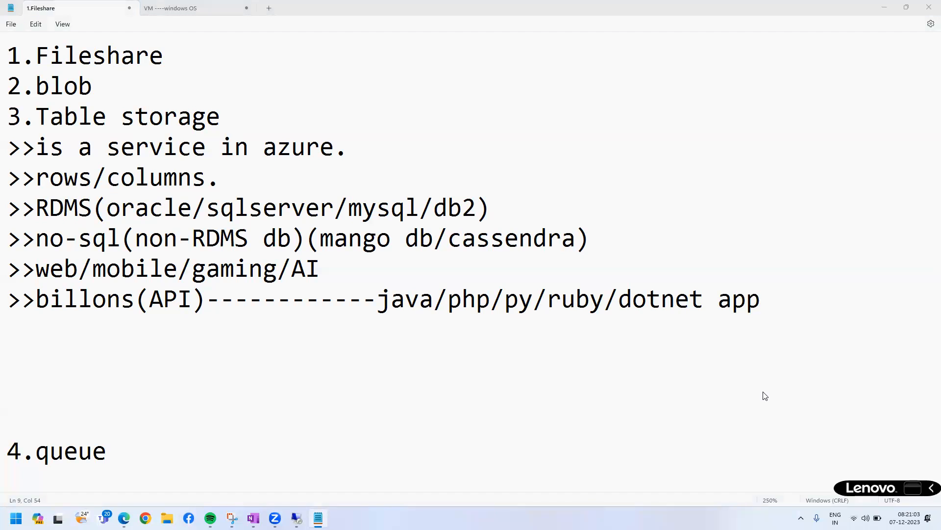
drag(321, 237, 589, 243)
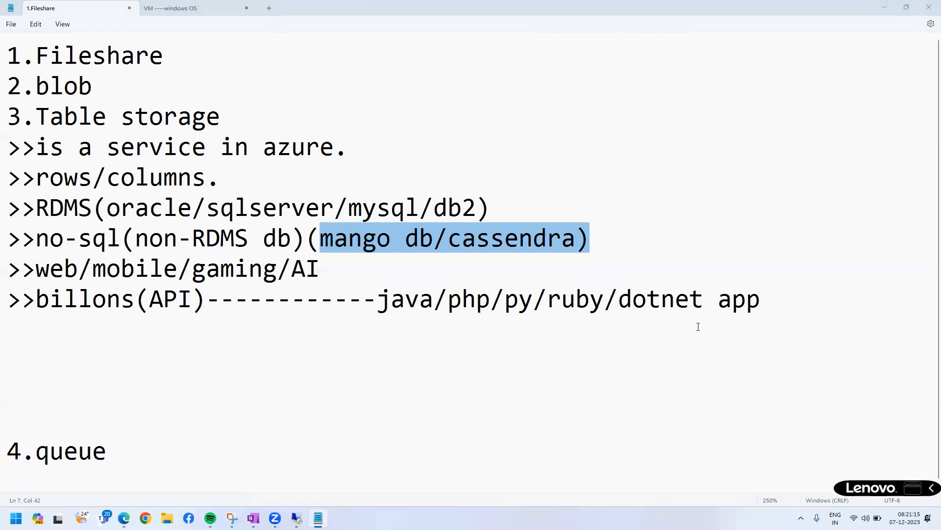
drag(760, 302, 12, 67)
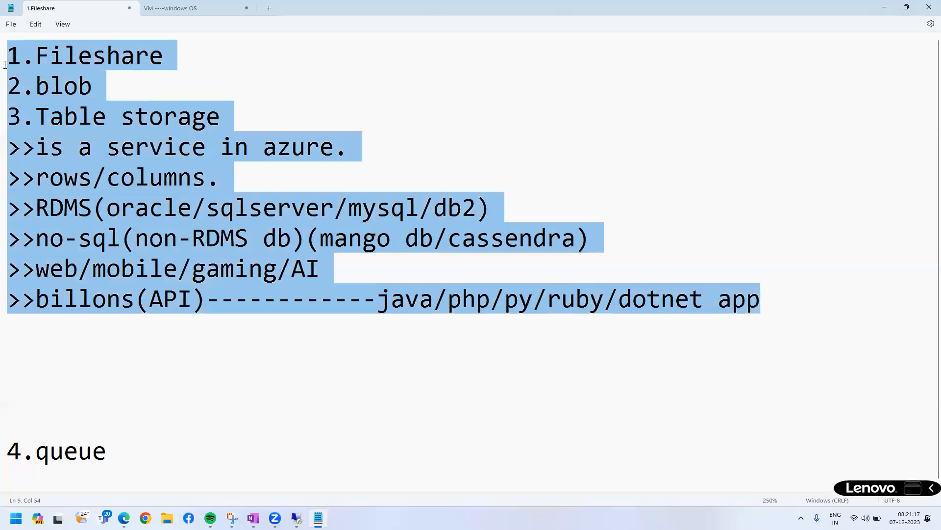
click(363, 360)
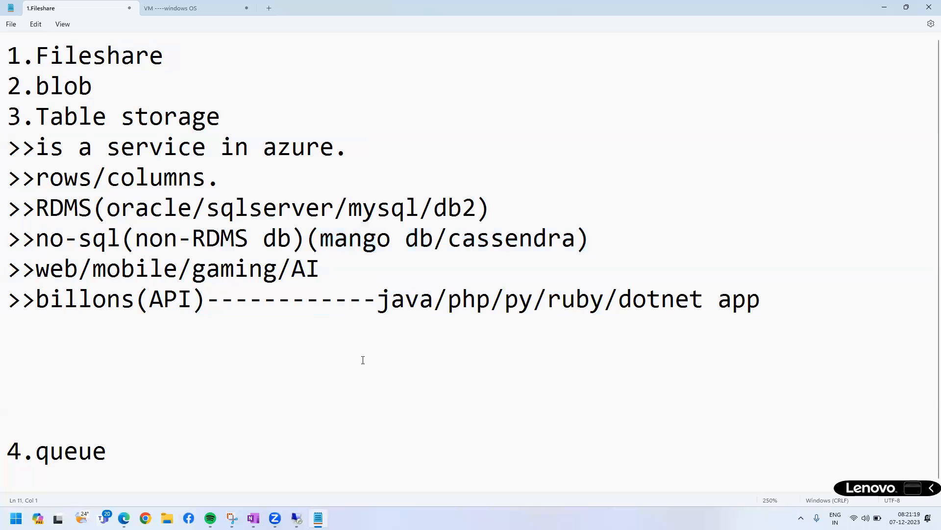
click(20, 321)
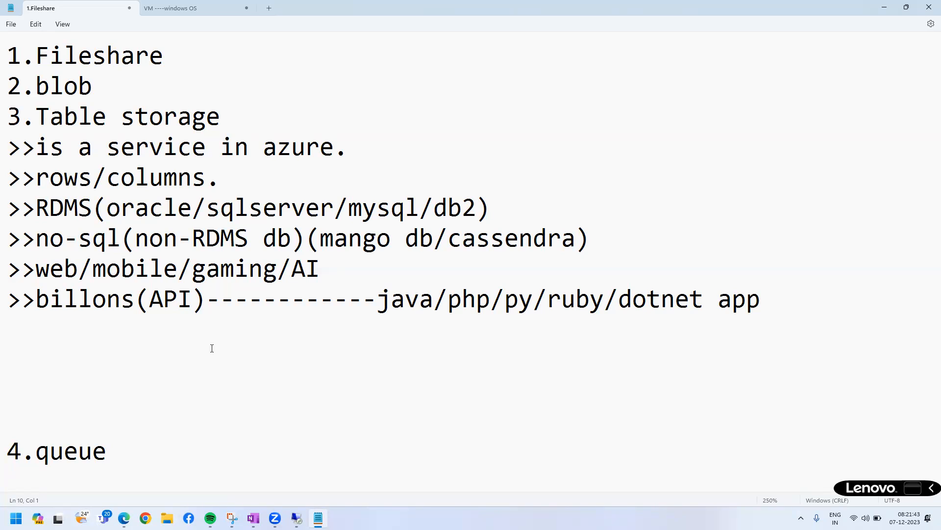
Switch to the Azure portal in Edge and show the tables of the mystorage20230101 account with the storage accounts list collapsed.
click(253, 518)
click(253, 518)
click(124, 518)
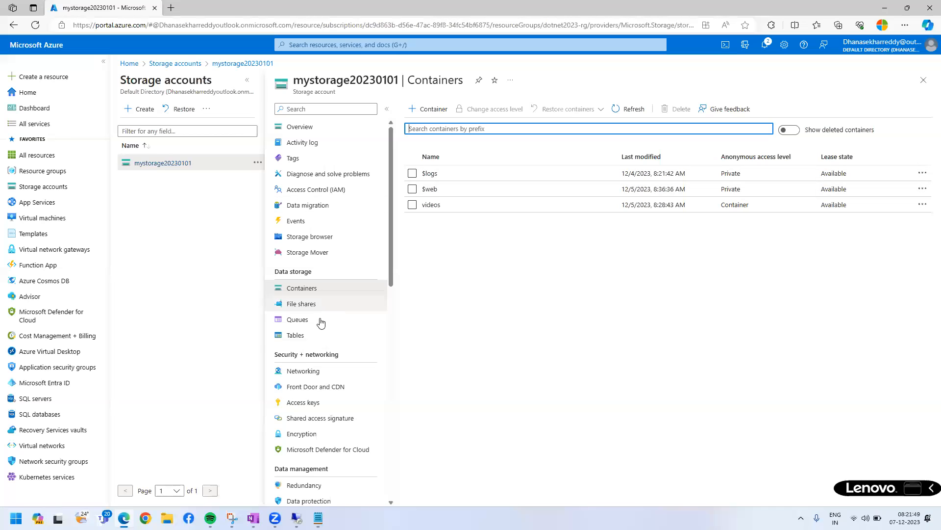
click(314, 337)
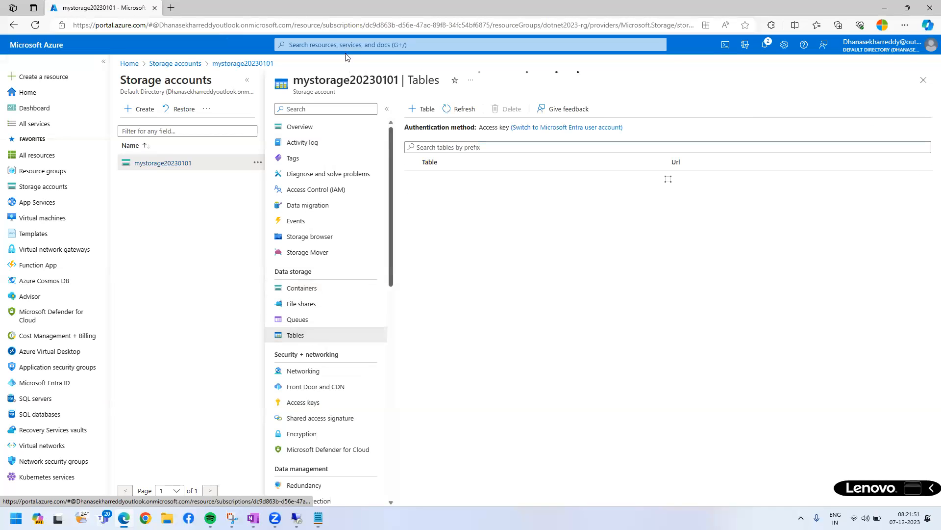
click(248, 81)
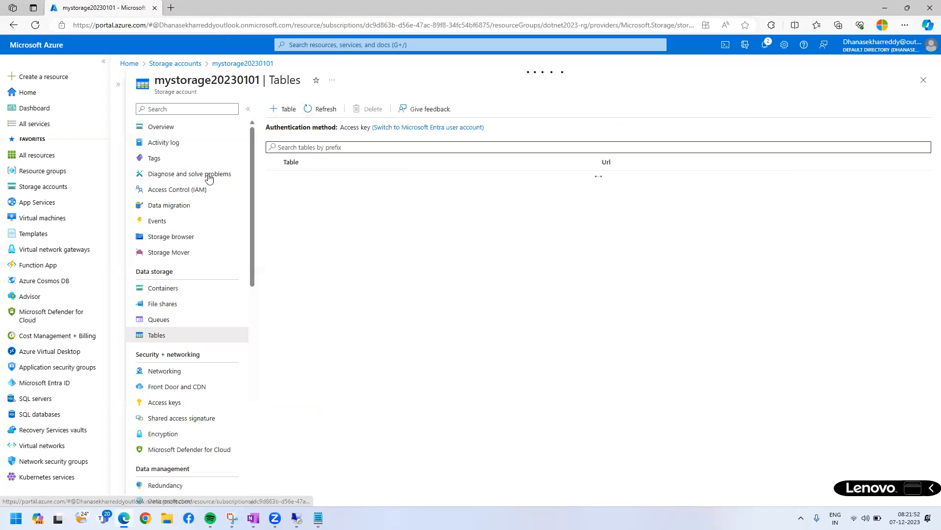
Create a storage table named "emp" in the mystorage20230101 account.
click(275, 108)
text(em)
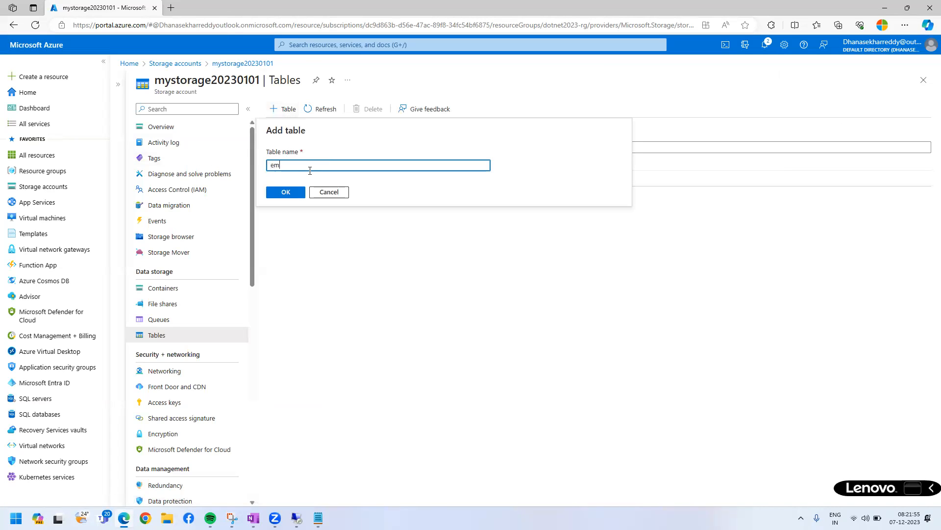
text(p)
click(287, 193)
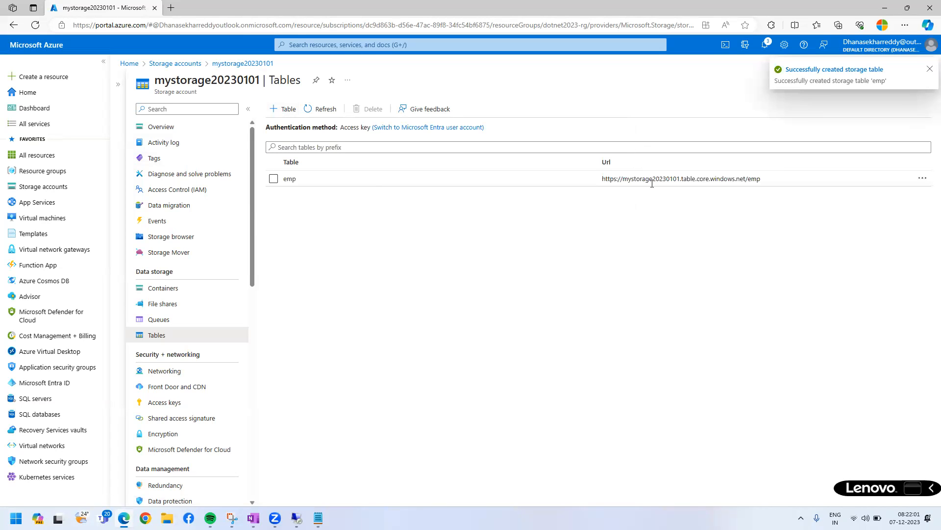
Copy the emp table's URL, try to open it in a new browser tab, and return to the portal's table list.
double_click(288, 180)
click(611, 177)
triple_click(611, 177)
key(ctrl+c)
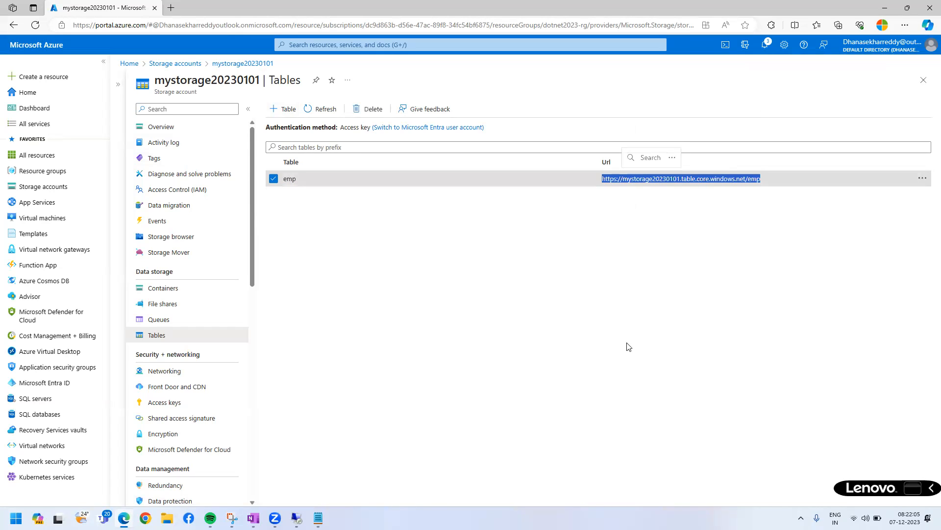
click(169, 7)
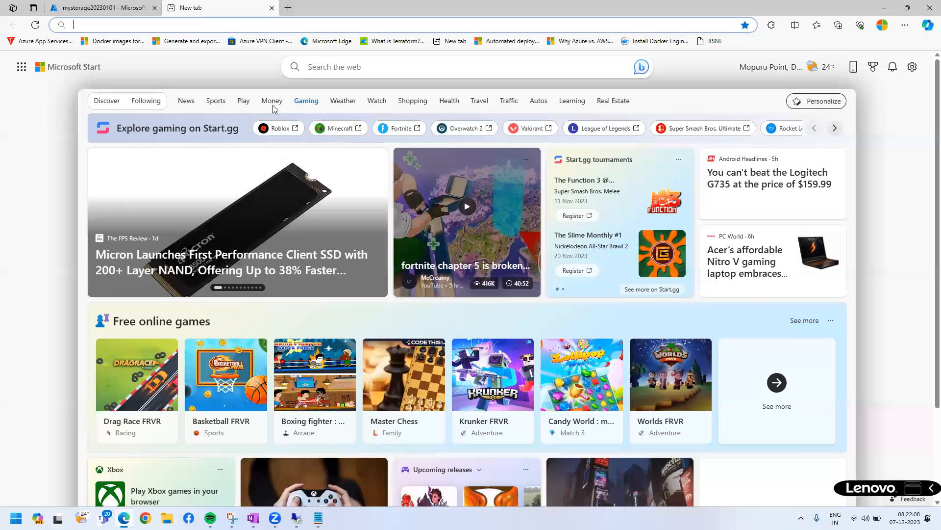
key(ctrl+v)
key(Return)
key(ctrl+a)
click(286, 164)
key(ctrl+Tab)
click(286, 182)
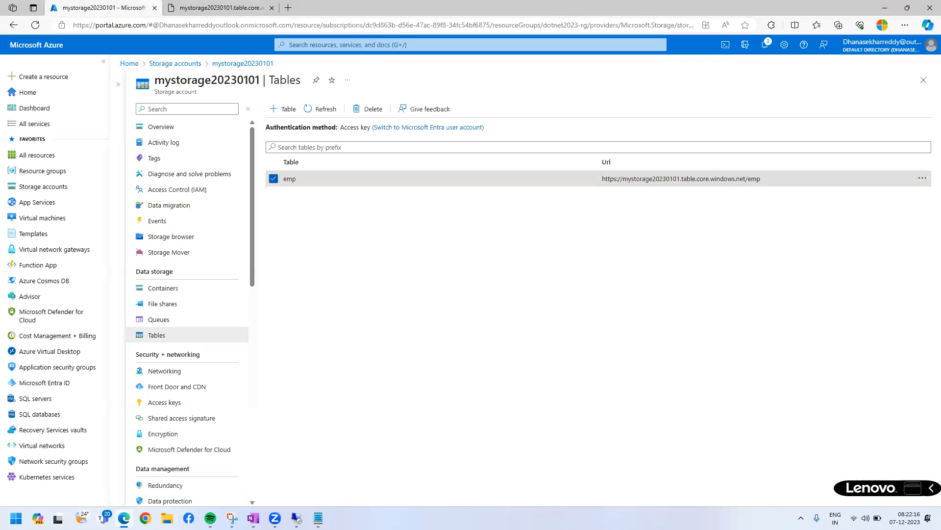
click(274, 178)
Switch to Azure Storage Explorer in the remote session, expand the account's Tables node, and collapse Blob Containers and File Shares.
click(297, 518)
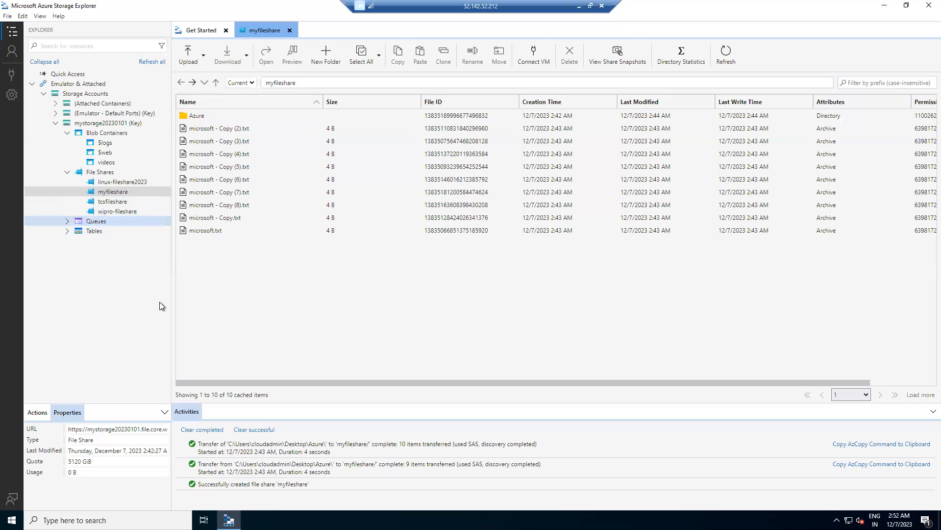
double_click(91, 230)
click(69, 231)
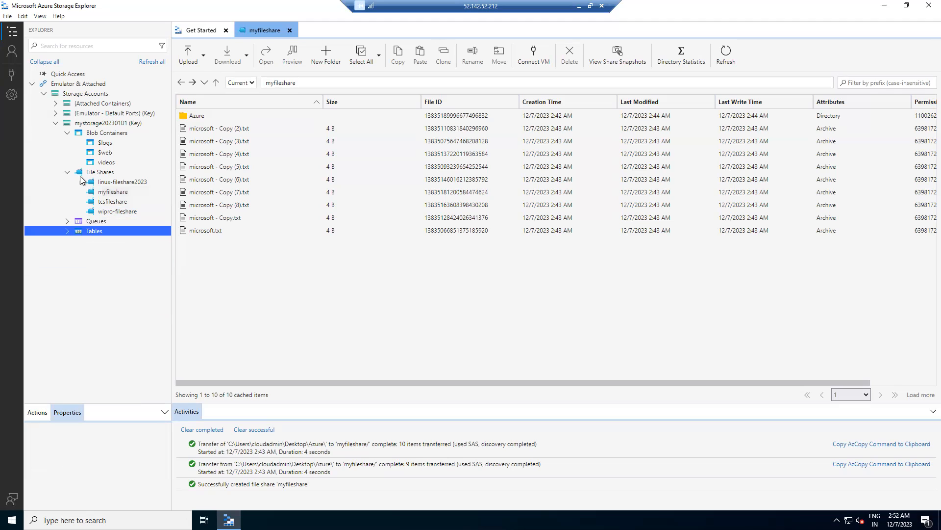
click(67, 133)
click(67, 142)
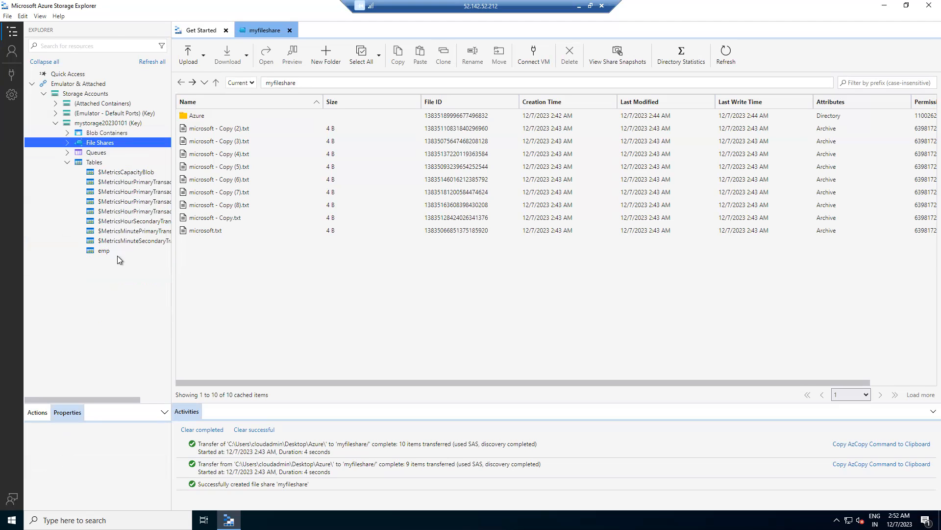
Refresh the emp table and open it to display its entities.
right_click(103, 251)
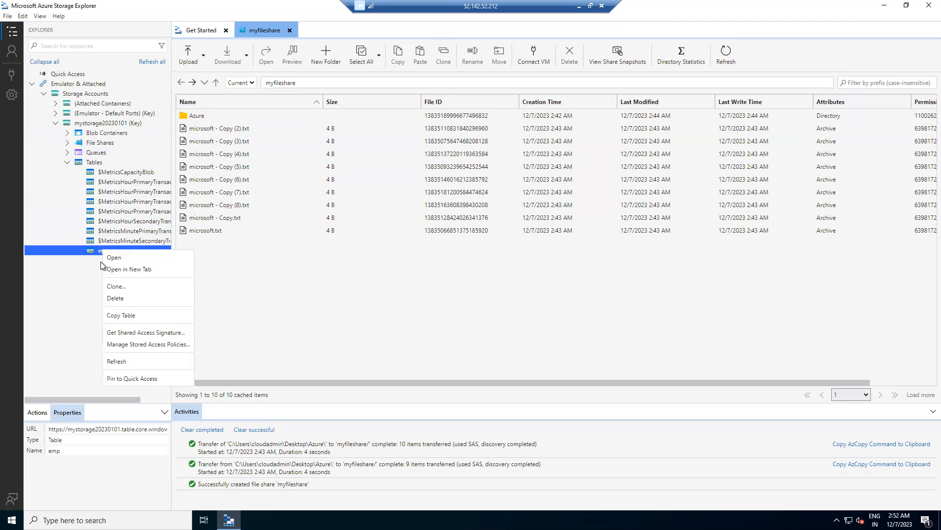
click(127, 361)
right_click(113, 250)
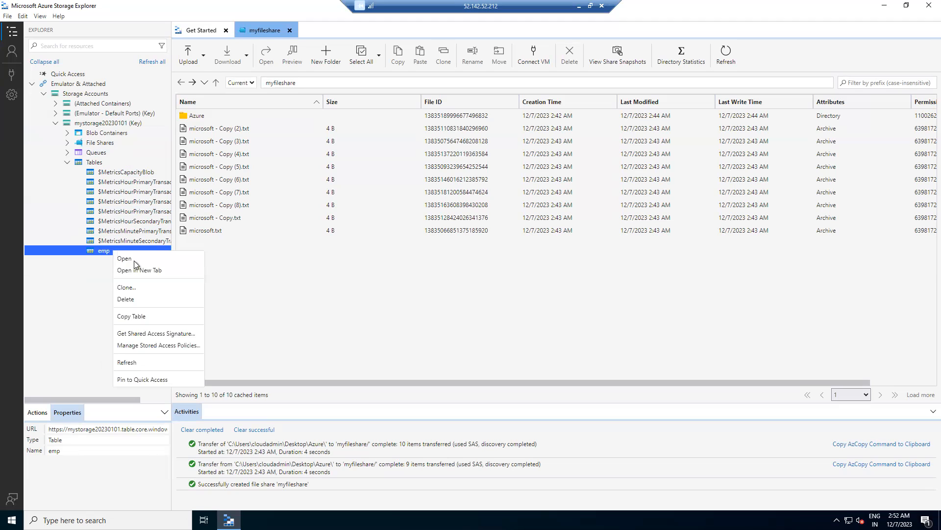
click(132, 258)
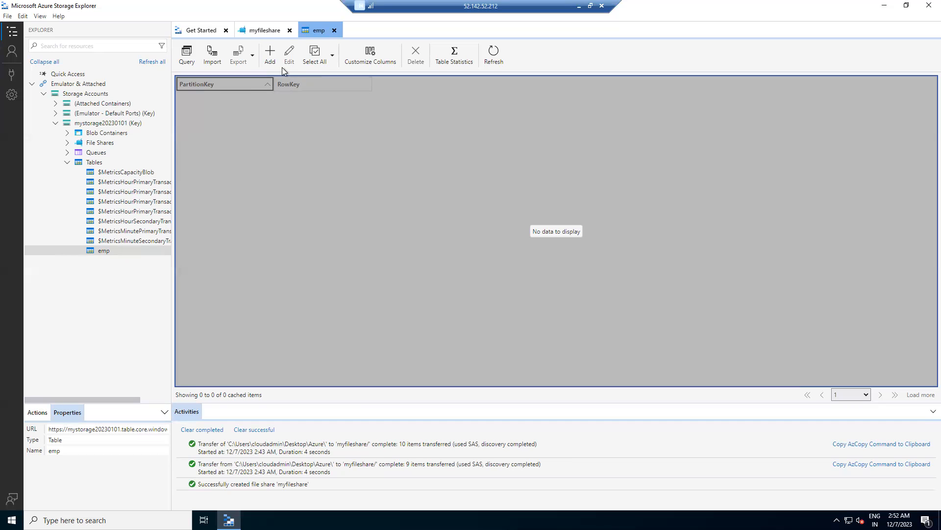
Start a new entity in the emp table and add the String properties "name", "city" and "address".
click(270, 60)
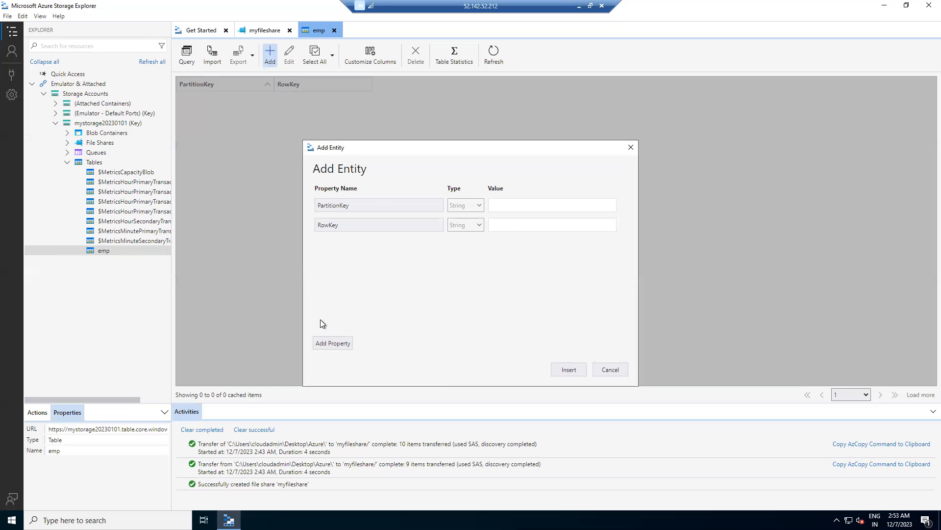
click(331, 345)
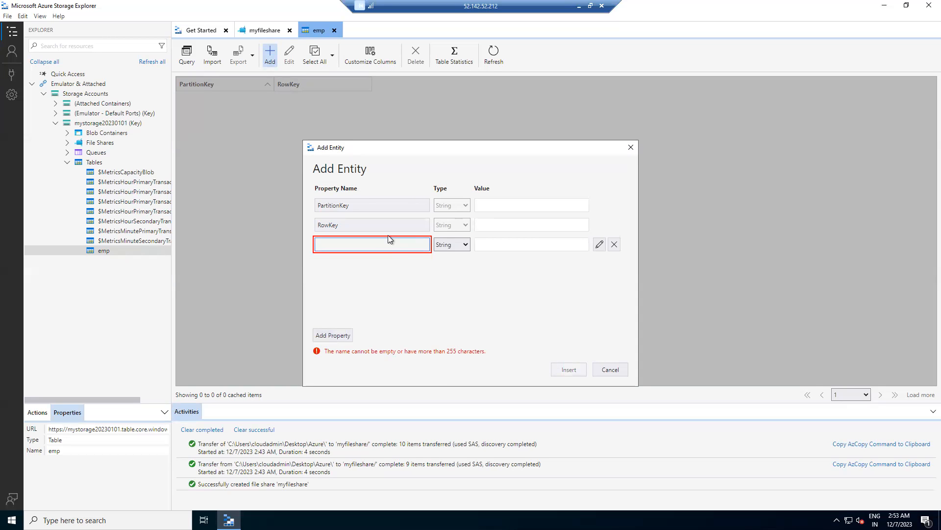
text(name)
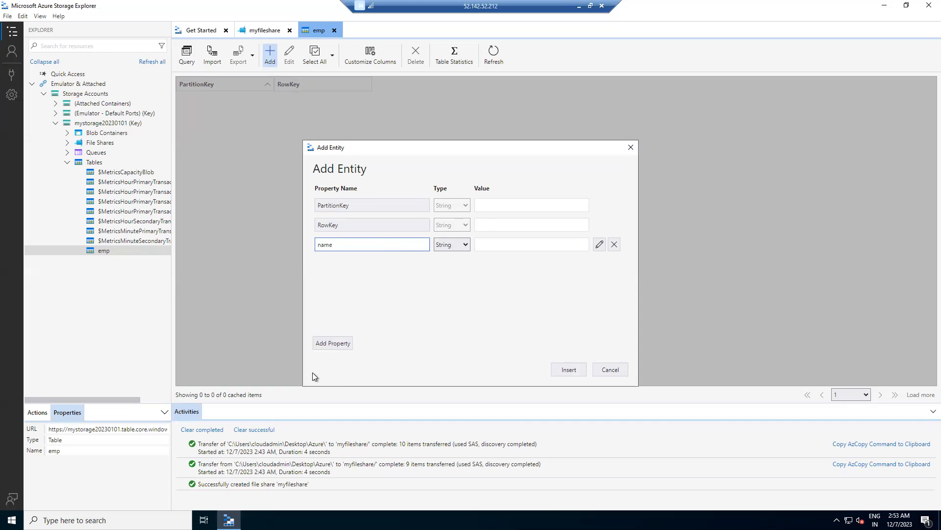
click(328, 345)
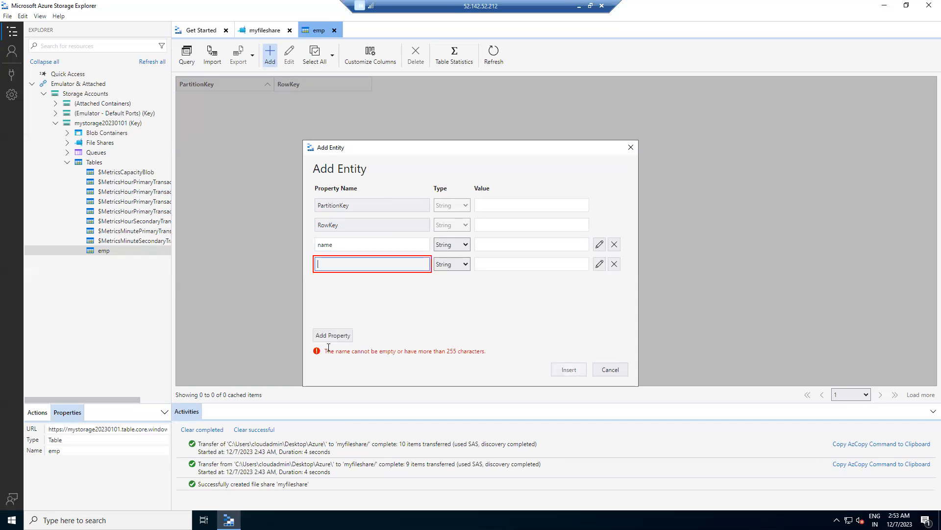
text(city)
click(329, 346)
text(add)
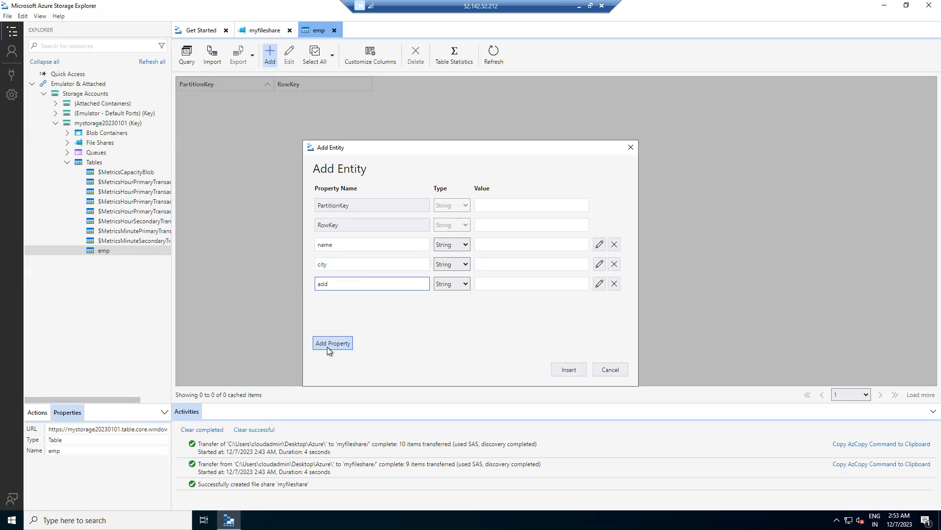
text(res)
text(ss)
Set the new entity's PartitionKey and RowKey to 1 and fill in the employee's first name.
click(526, 201)
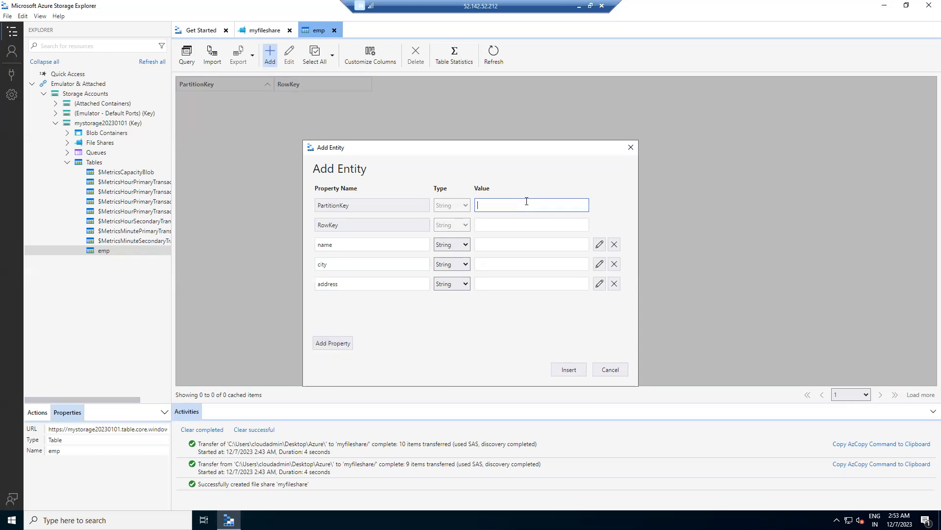
click(513, 230)
click(513, 230)
text(1)
click(505, 246)
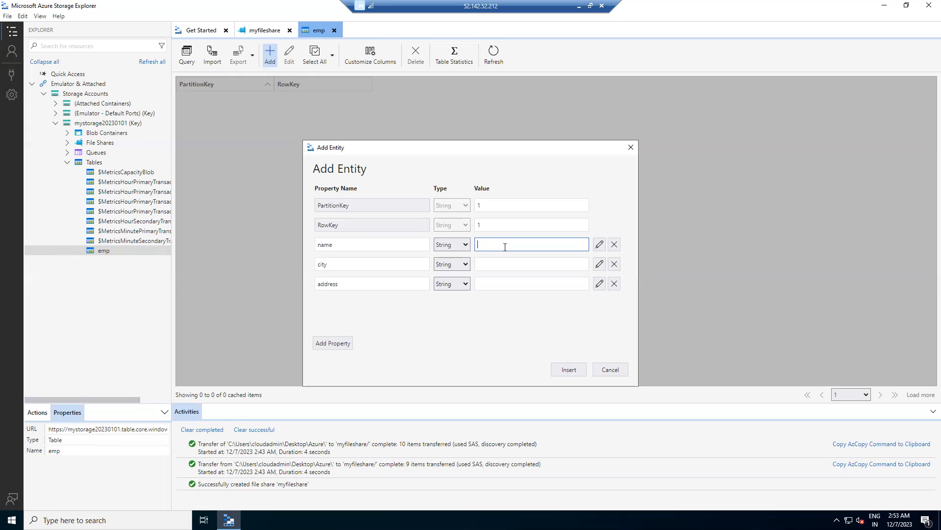
text(ravi)
Set the first entity's city to "bangalore" and address to "add1", and insert it into the emp table.
click(503, 266)
text(bangalore)
click(491, 283)
text(chennai)
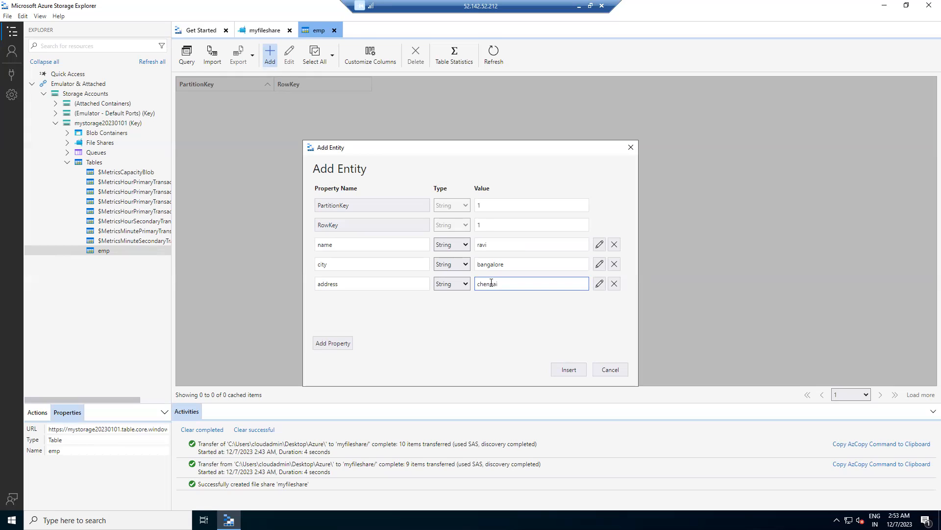
drag(503, 284, 473, 284)
text(add1)
click(575, 367)
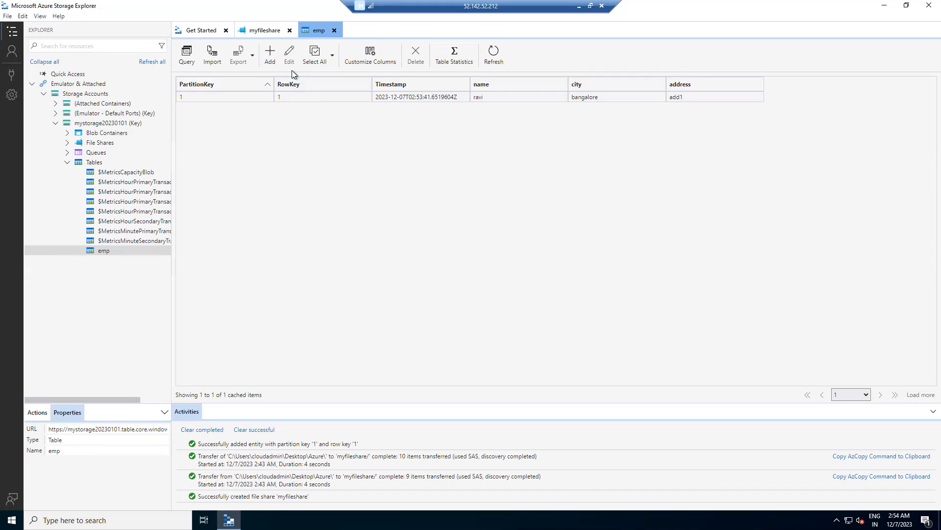
Start a second emp entity with PartitionKey 2 and RowKey 2, and fill in the employee's first name.
click(270, 54)
click(498, 203)
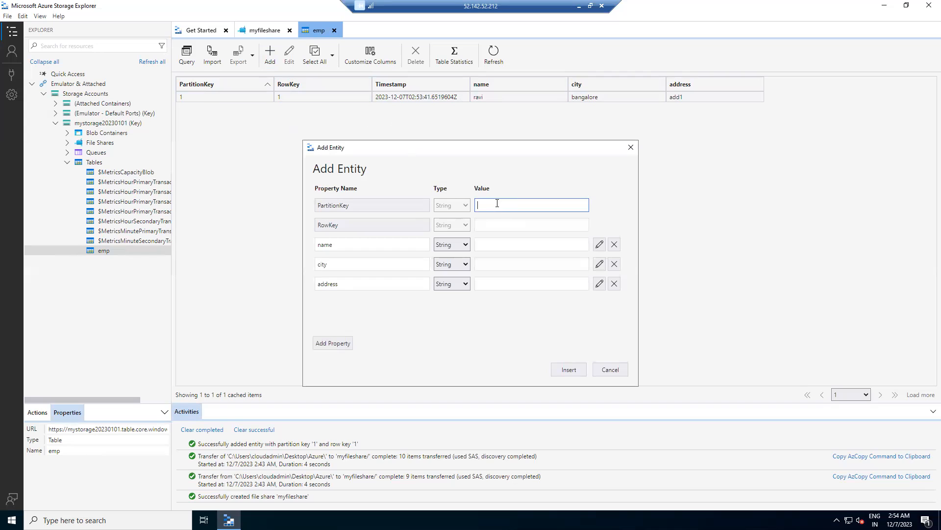
text(2)
click(494, 225)
text(2)
click(496, 244)
text(naresh)
Set the second entity's city to "bangalore" and address to "add3", and insert it into the emp table.
click(505, 264)
text(bang)
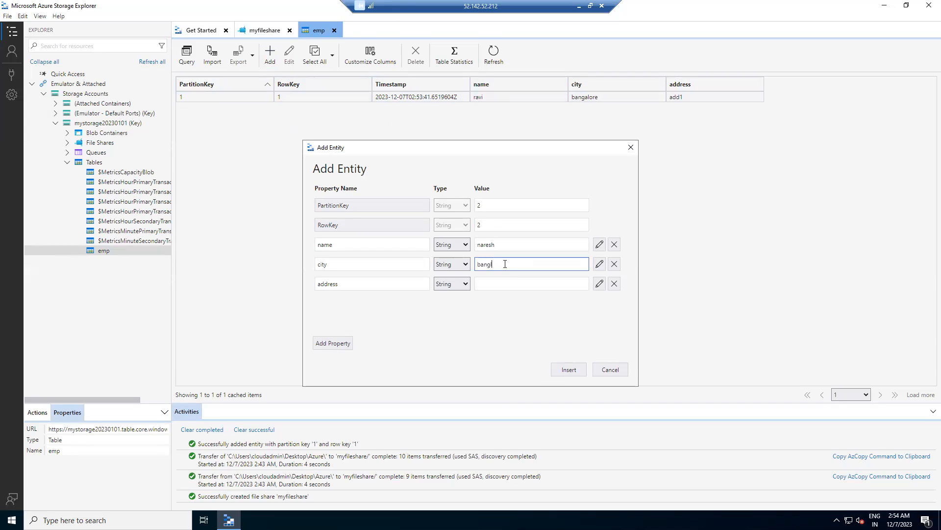
text(alore)
click(500, 284)
text(add3)
click(562, 370)
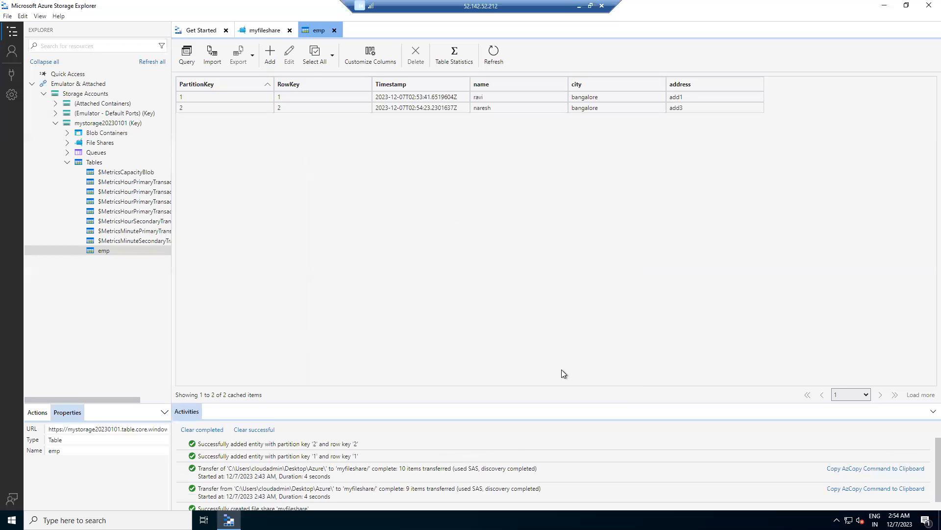
Start a third emp entity with PartitionKey 3 and RowKey 3, and fill in the employee's first name.
click(270, 54)
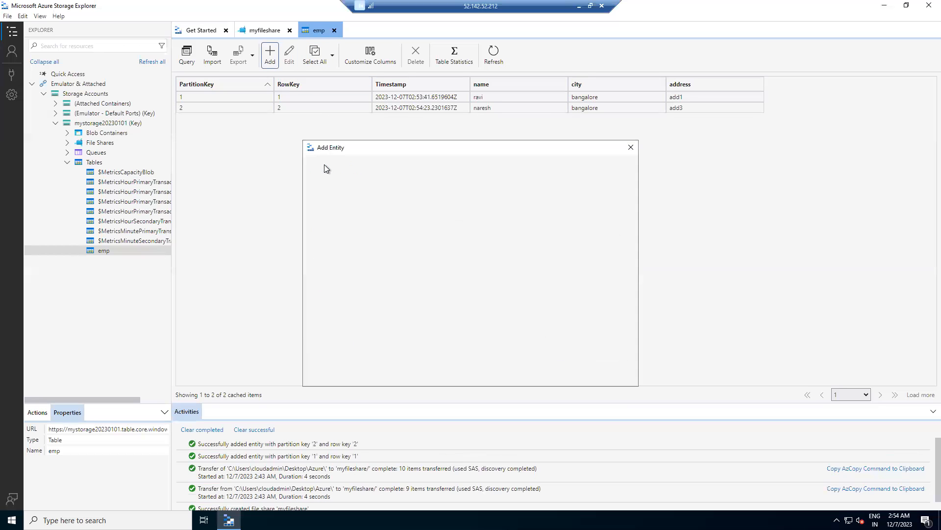
click(490, 205)
text(3)
click(493, 225)
text(3)
click(492, 243)
text(mahesh)
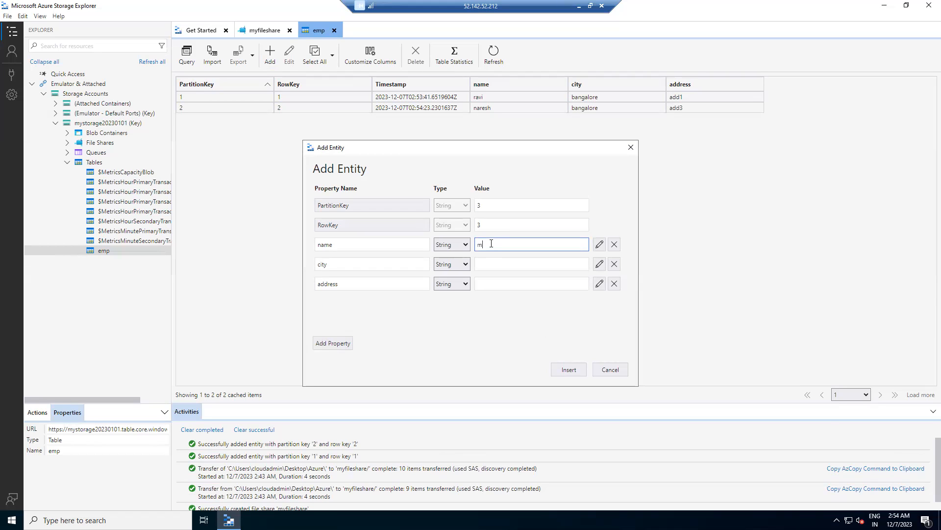
Set the third entity's city to "pune" and address to "add3", and insert it into the emp table.
click(493, 266)
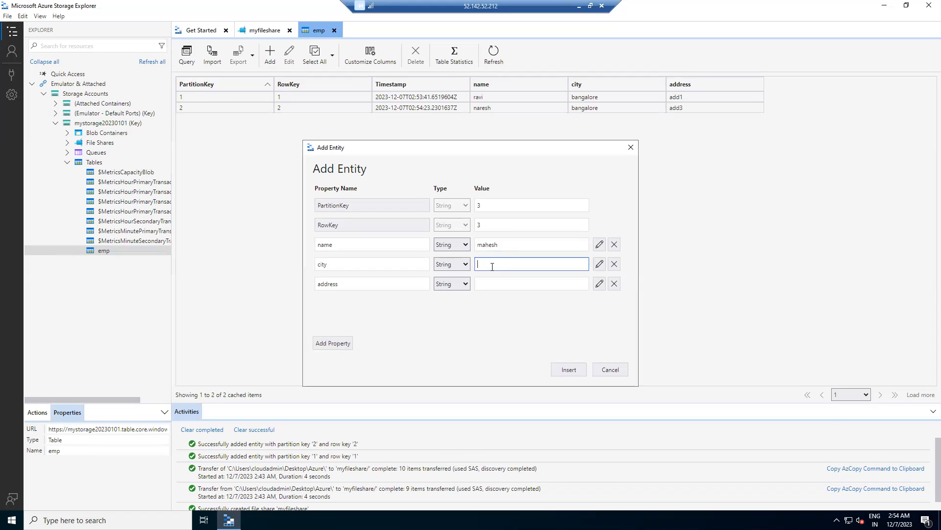
text(pune)
click(495, 285)
text(add)
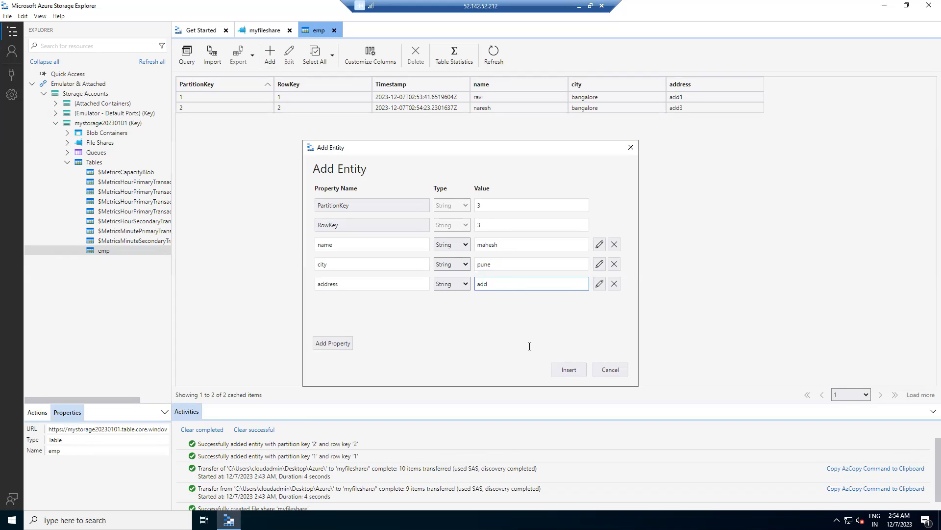
text(4)
key(BackSpace)
text(3)
click(568, 370)
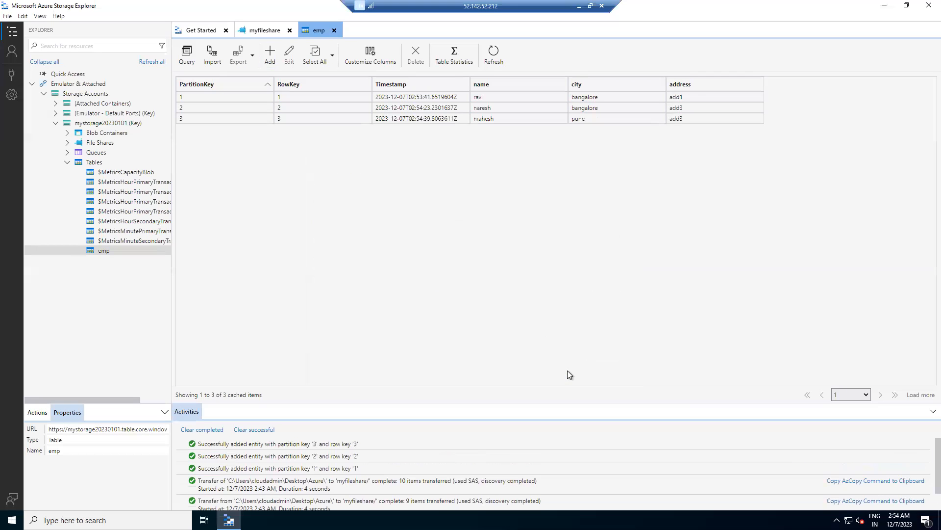
Start a fourth emp entity with PartitionKey 4 and RowKey 4, and fill in the employee's first name.
click(274, 51)
click(488, 208)
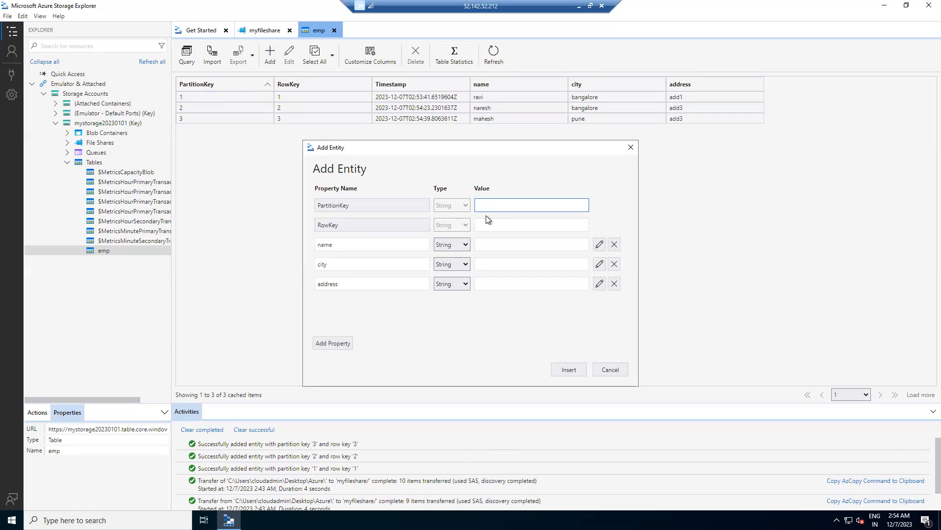
text(3)
key(BackSpace)
text(4)
key(Tab)
text(4)
click(491, 245)
text(suresh)
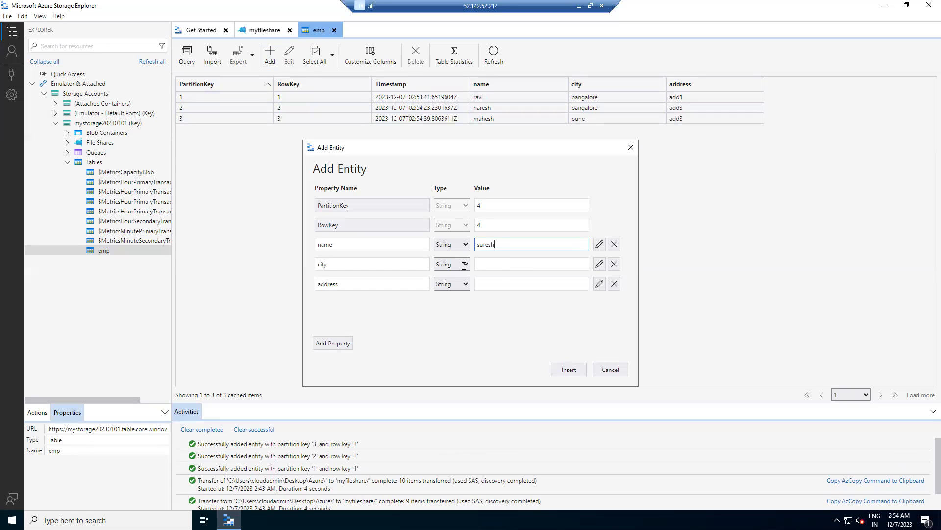
Set the fourth entity's city to "hyderabad" and address to "add4", and insert it into the emp table.
click(499, 265)
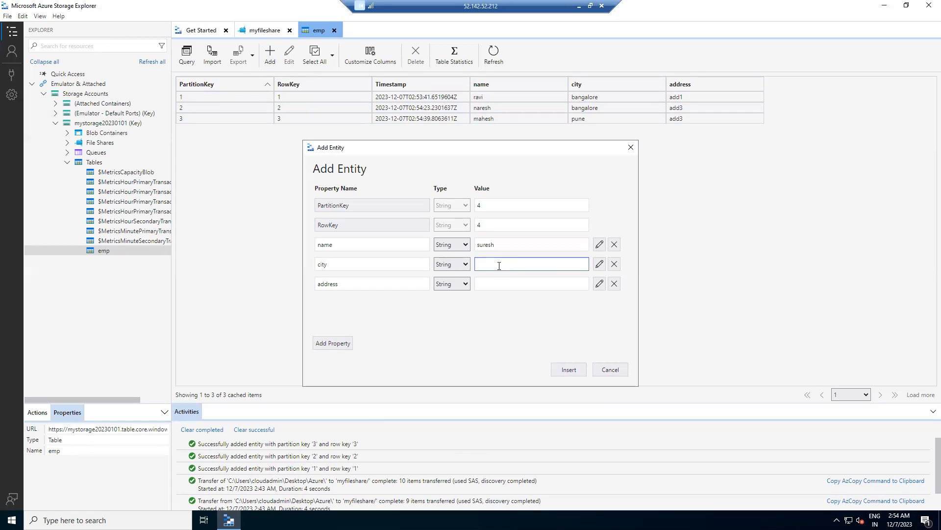
text(hyderabad)
click(500, 284)
text(add4)
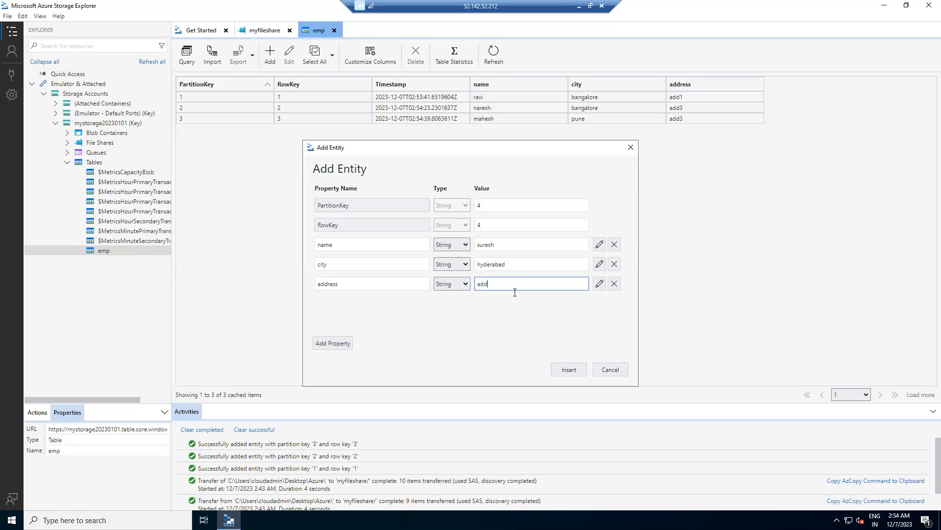
click(577, 376)
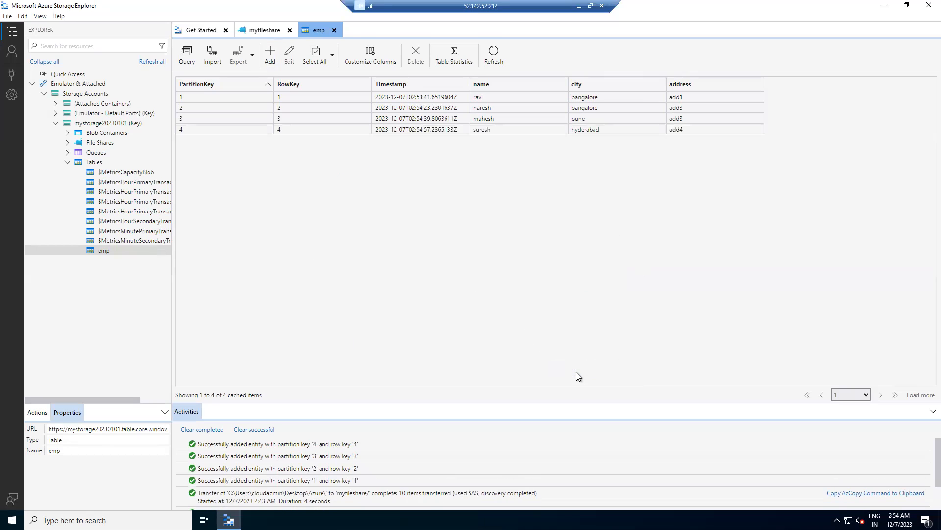
Start a fifth emp entity with PartitionKey 5 and RowKey 5, and fill in the employee's first name.
click(270, 54)
click(499, 205)
text(5)
key(Tab)
text(5)
click(493, 243)
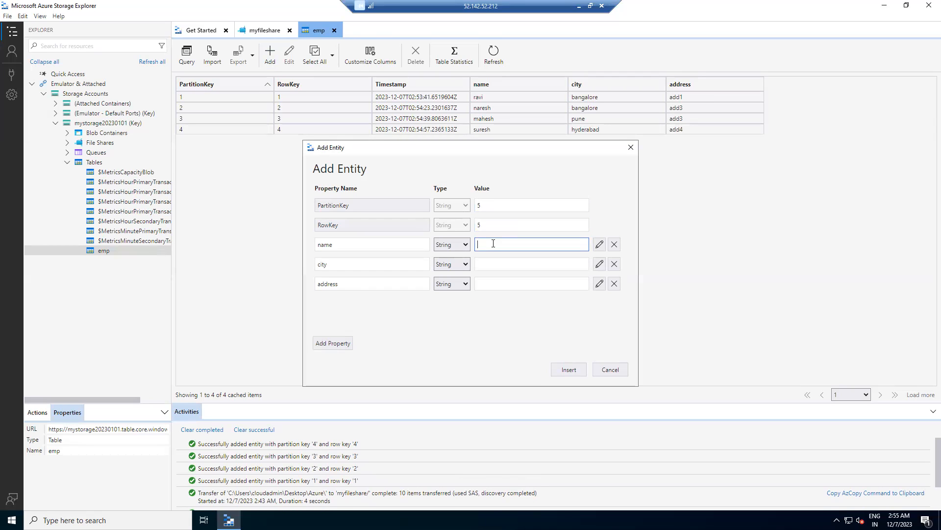
text(ravindra)
Set the fifth entity's city to "pune" and address to "add5", and insert it into the emp table.
click(488, 261)
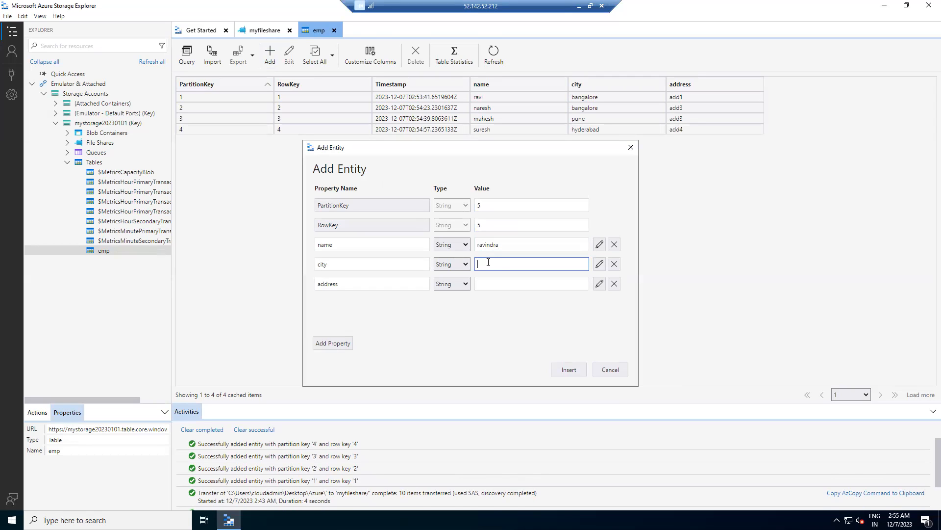
text(pune)
click(492, 282)
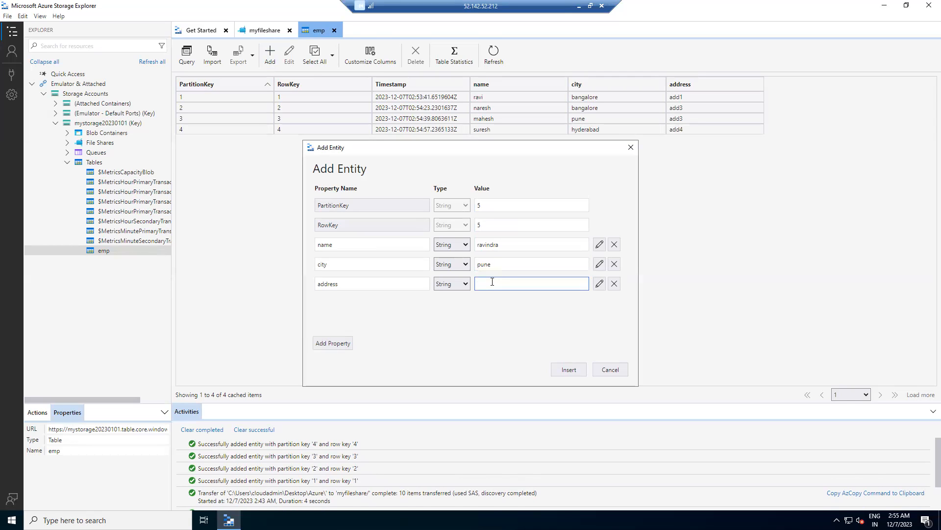
text(add5)
click(581, 370)
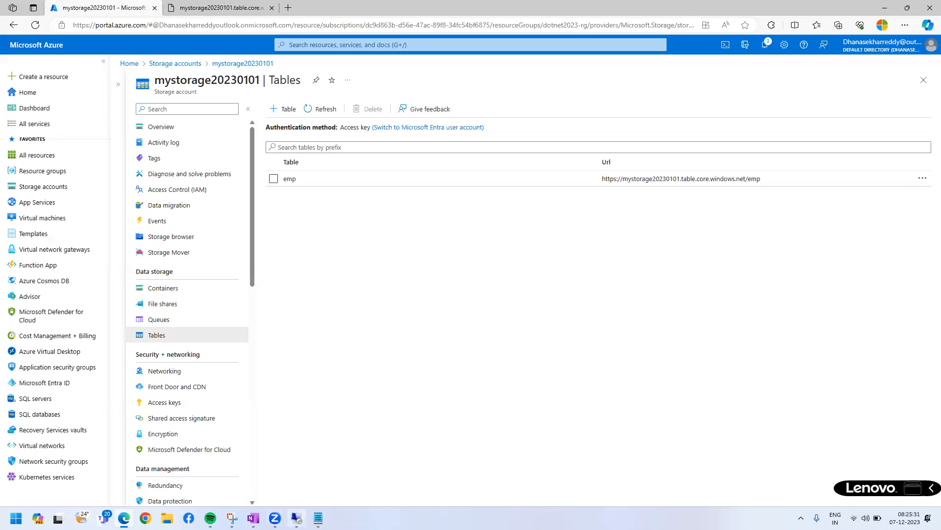
Highlight "non-RDMS db" in the Notepad notes on table storage, and return to the emp table in the remote session.
click(297, 518)
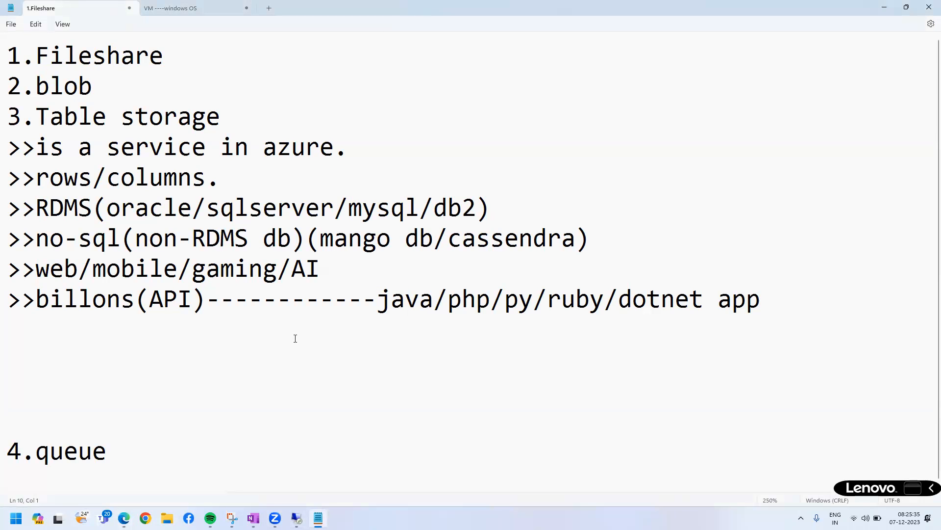
drag(136, 240, 295, 240)
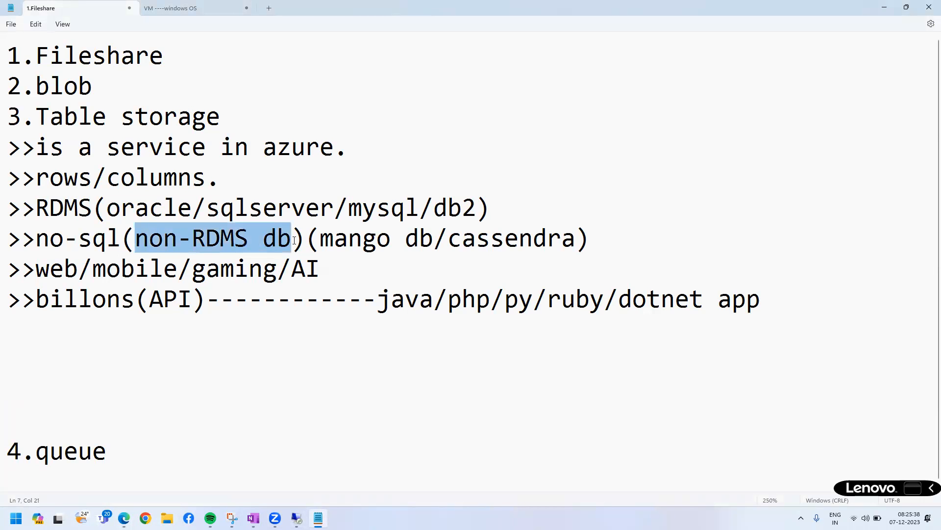
click(884, 8)
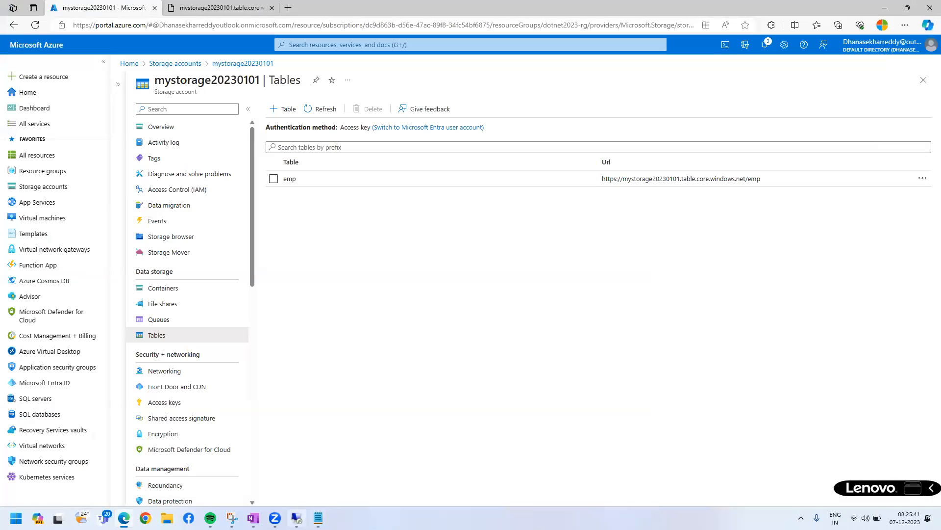
click(297, 518)
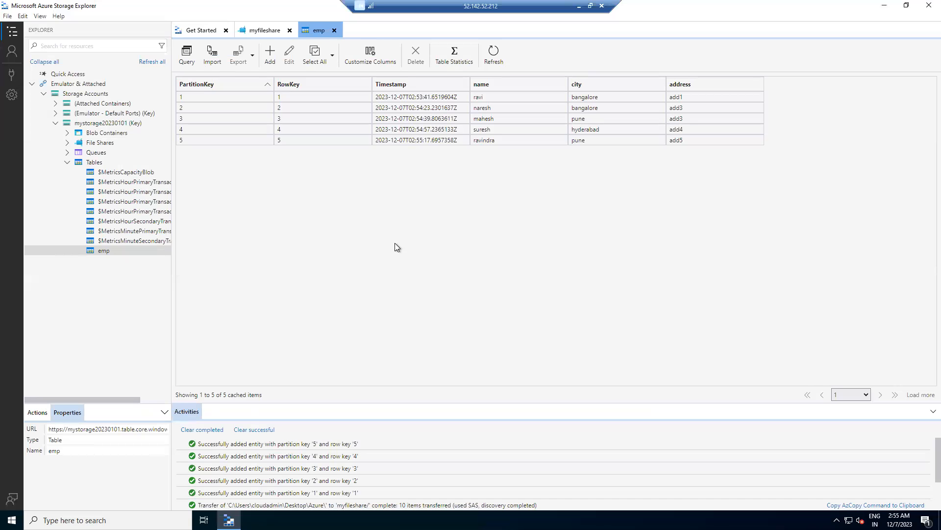
Annotate the portal's Tables page with five row lines inside an outline, an arrow to a box, and an arrow leading onward.
click(579, 10)
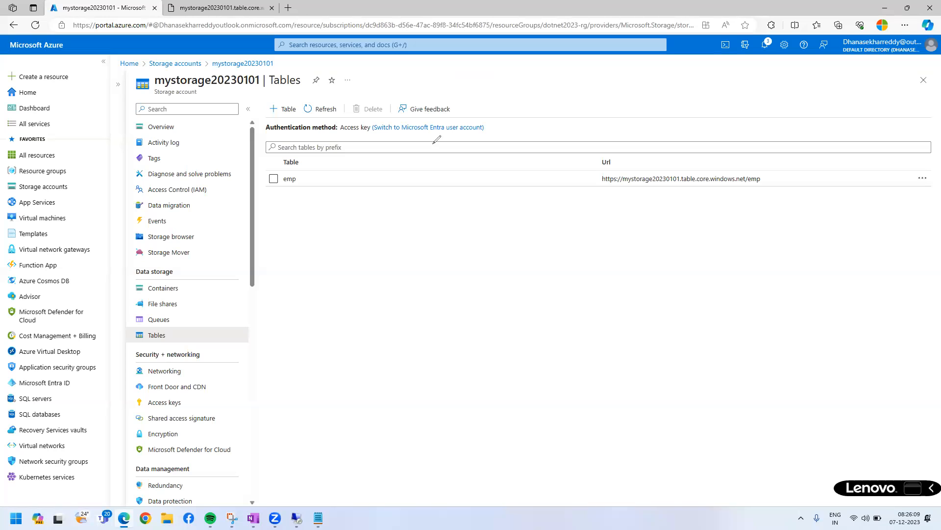
drag(433, 143, 499, 142)
drag(439, 172, 497, 172)
drag(442, 203, 516, 201)
drag(439, 240, 535, 238)
mouse_move(433, 280)
mouse_down()
mouse_move(545, 229)
mouse_move(406, 216)
mouse_move(528, 218)
mouse_up()
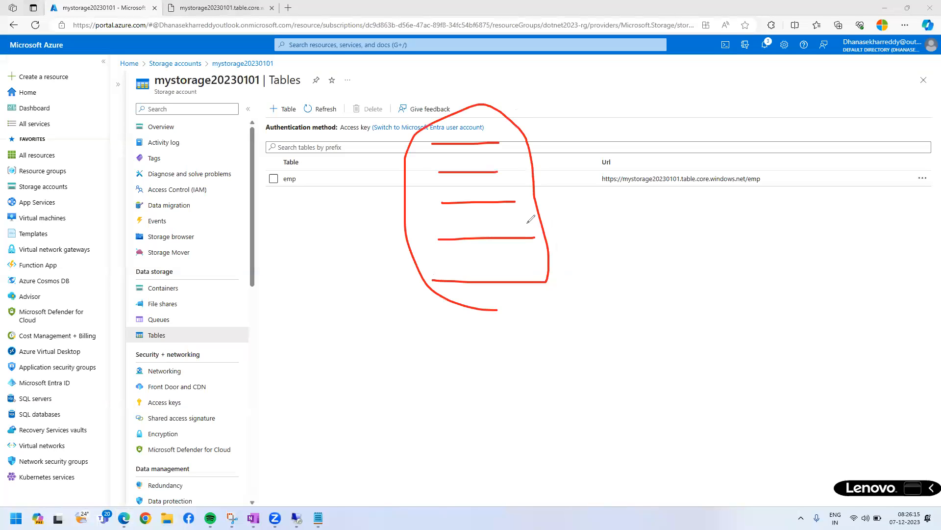
drag(503, 127, 577, 249)
drag(577, 294, 552, 296)
drag(586, 227, 658, 199)
drag(636, 187, 639, 221)
mouse_move(666, 161)
mouse_down()
mouse_move(676, 223)
mouse_move(706, 155)
mouse_move(667, 160)
mouse_up()
mouse_move(734, 156)
mouse_down()
mouse_move(799, 127)
mouse_move(791, 142)
mouse_move(856, 102)
mouse_up()
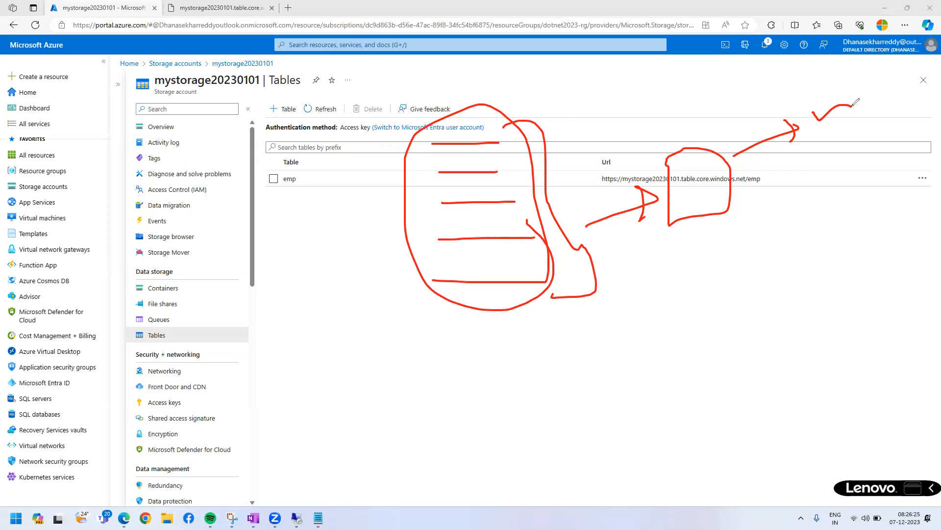
mouse_move(856, 102)
mouse_down()
mouse_move(845, 91)
mouse_move(892, 107)
mouse_up()
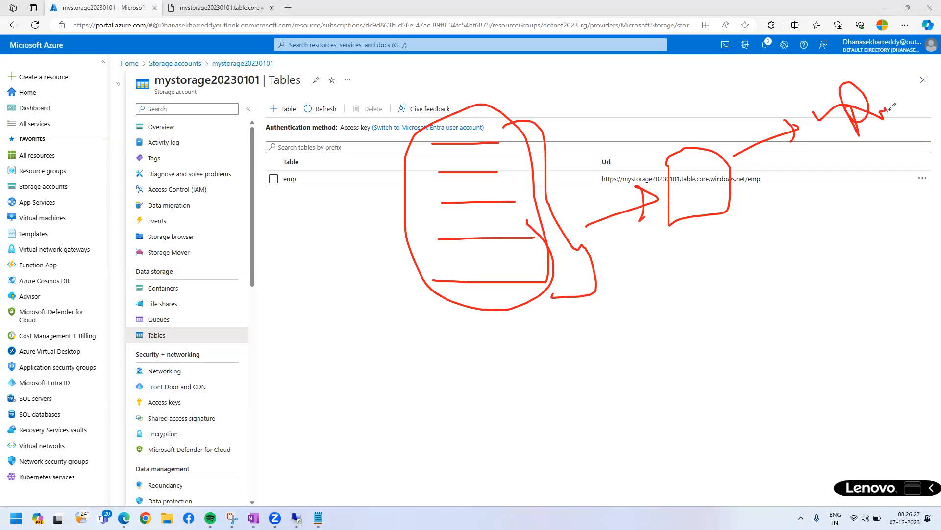
Annotate a circled SQL label below the box with a curved arrow, and link a circled X to the outlined rows.
mouse_move(650, 254)
mouse_down()
mouse_move(630, 262)
mouse_move(646, 280)
mouse_move(667, 253)
mouse_move(680, 282)
mouse_up()
drag(692, 251, 740, 231)
mouse_move(738, 225)
mouse_down()
mouse_move(642, 225)
mouse_move(691, 297)
mouse_move(735, 223)
mouse_up()
mouse_move(679, 284)
mouse_down()
mouse_move(709, 295)
mouse_move(790, 270)
mouse_move(771, 154)
mouse_move(810, 168)
mouse_up()
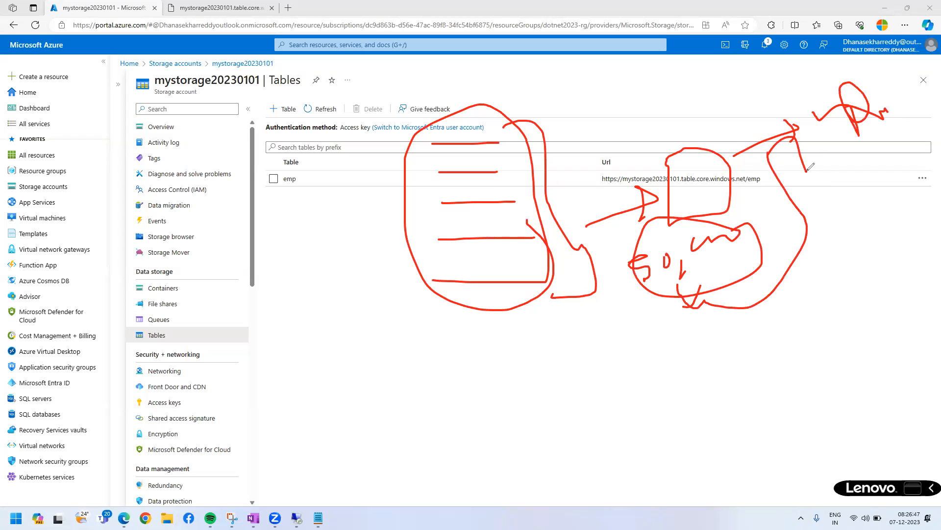
mouse_move(500, 104)
mouse_down()
mouse_move(416, 146)
mouse_move(478, 330)
mouse_move(422, 117)
mouse_up()
mouse_move(413, 201)
mouse_down()
mouse_move(300, 219)
mouse_move(335, 219)
mouse_move(253, 192)
mouse_move(304, 231)
mouse_up()
mouse_move(248, 209)
mouse_down()
mouse_move(272, 195)
mouse_move(310, 196)
mouse_up()
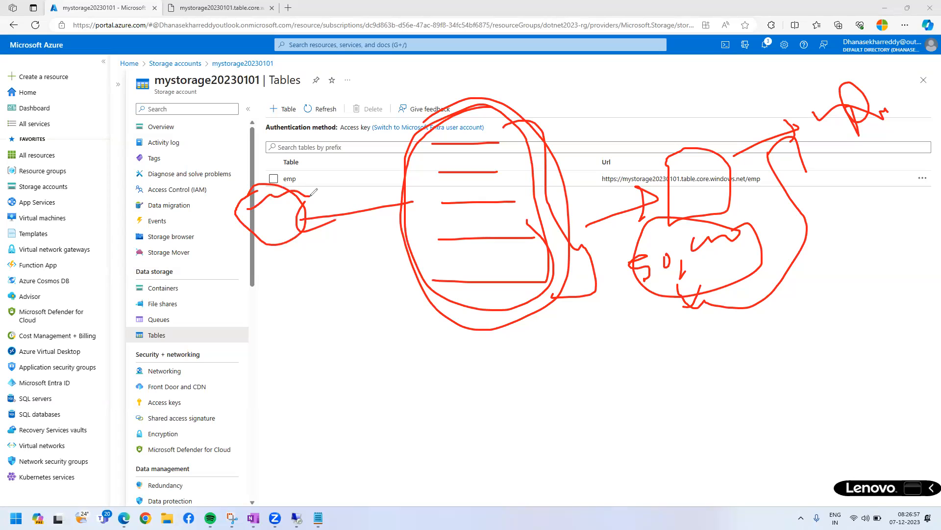
click(280, 200)
mouse_move(268, 202)
mouse_down()
mouse_move(289, 224)
mouse_move(265, 229)
mouse_up()
mouse_move(256, 226)
mouse_down()
mouse_move(318, 189)
mouse_move(301, 228)
mouse_up()
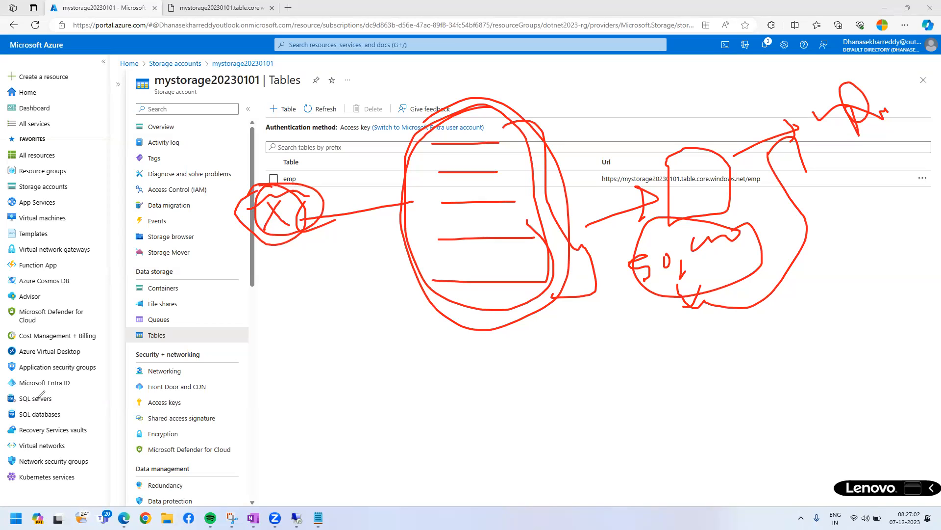
click(38, 398)
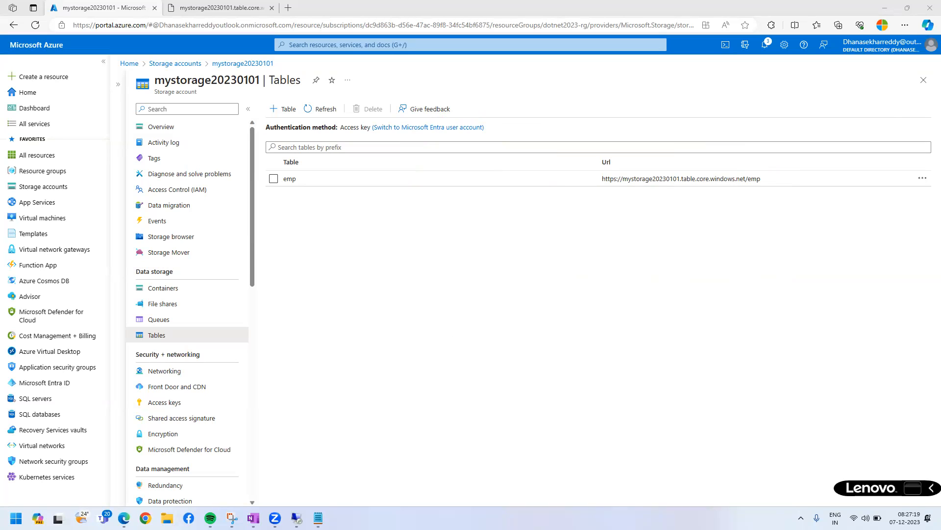
Open the query builder for the emp table in the remote Storage Explorer session and remove the RowKey clause.
click(296, 518)
click(243, 87)
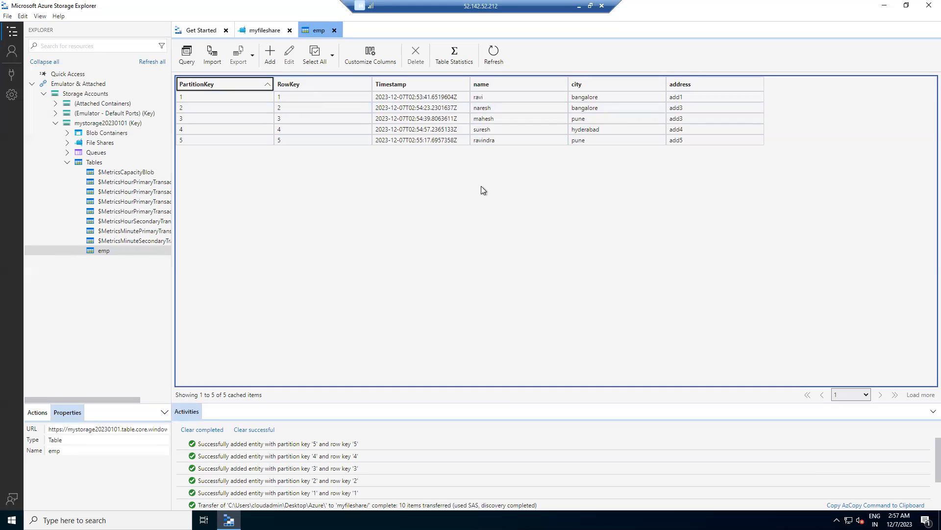
click(185, 59)
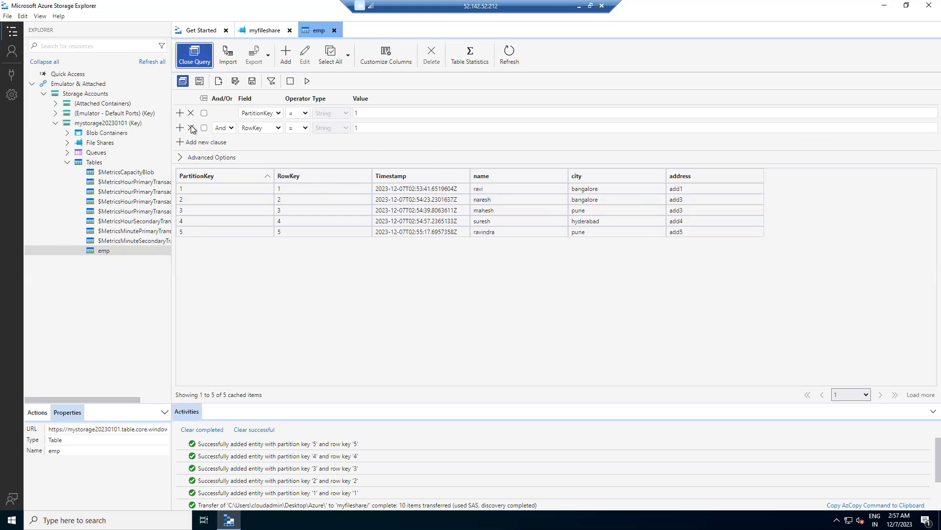
click(191, 128)
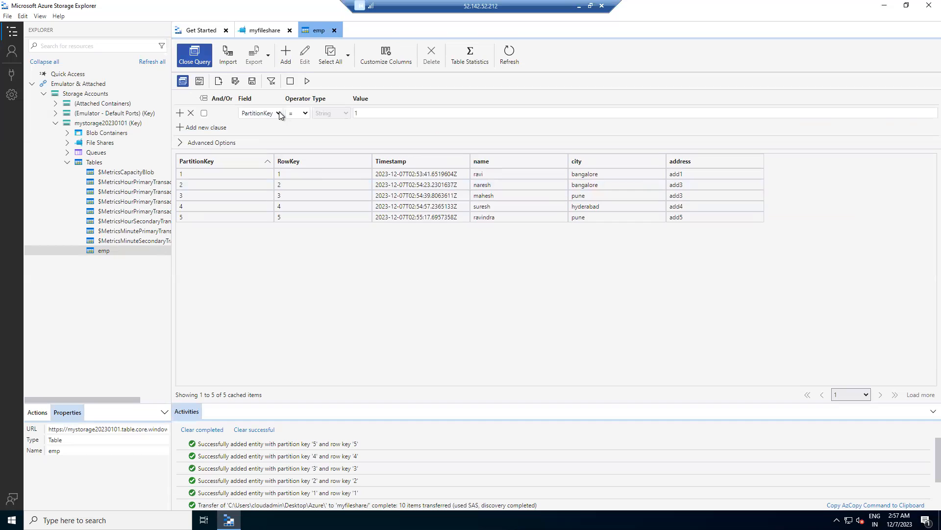
Change the remaining query clause to Timestamp within the Last hour and run the query on the emp table.
click(278, 111)
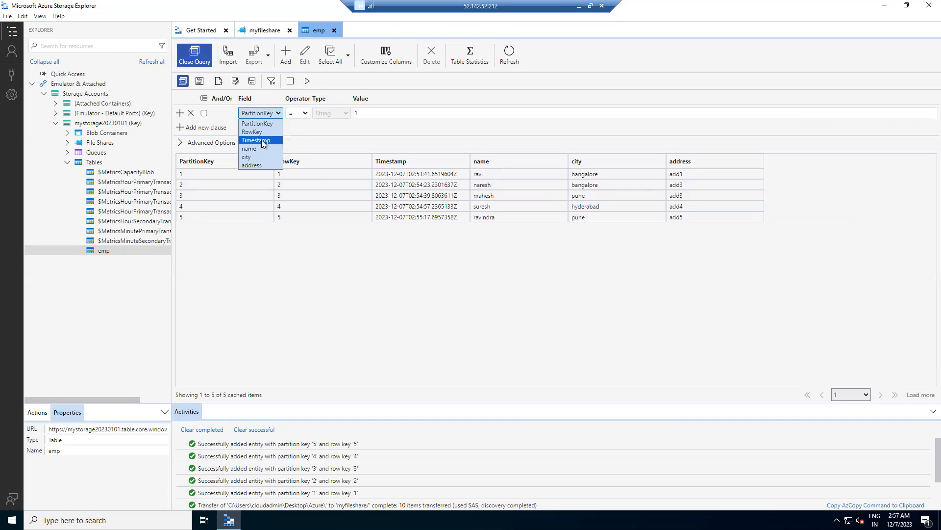
click(260, 140)
click(378, 112)
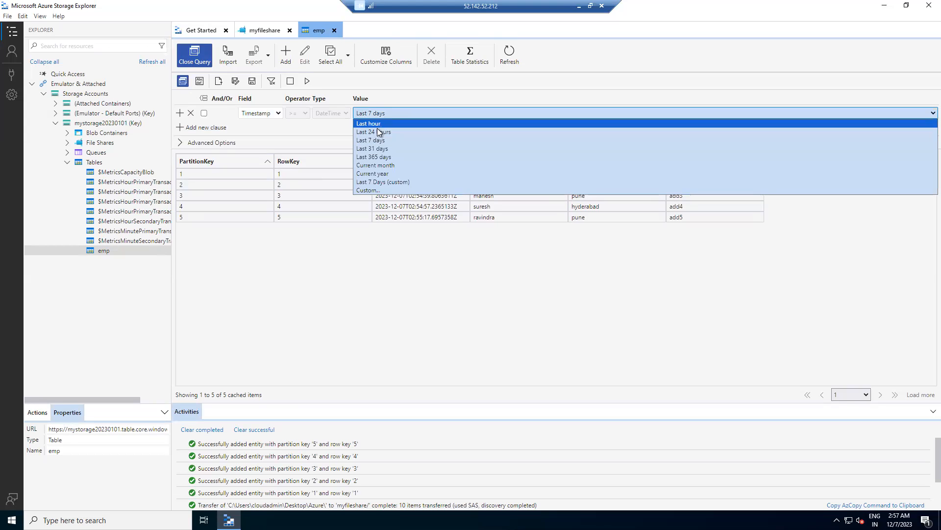
click(379, 123)
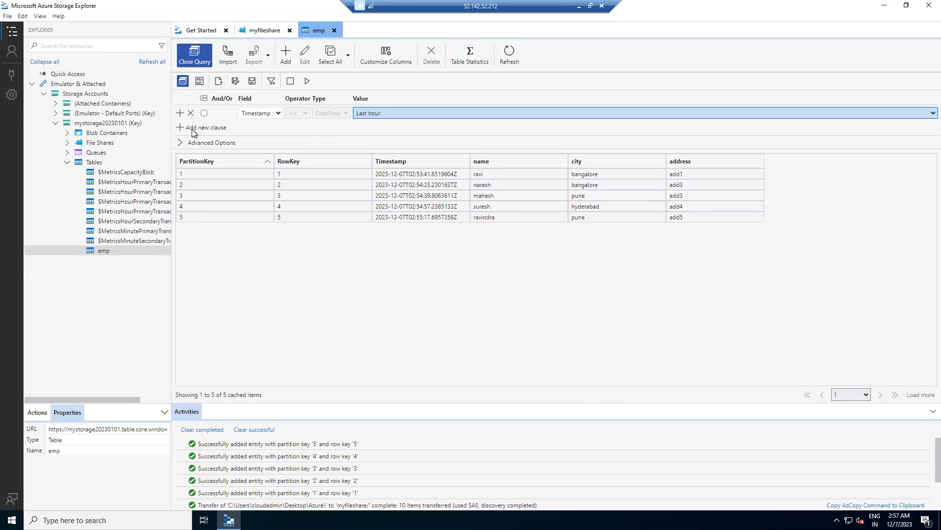
click(306, 81)
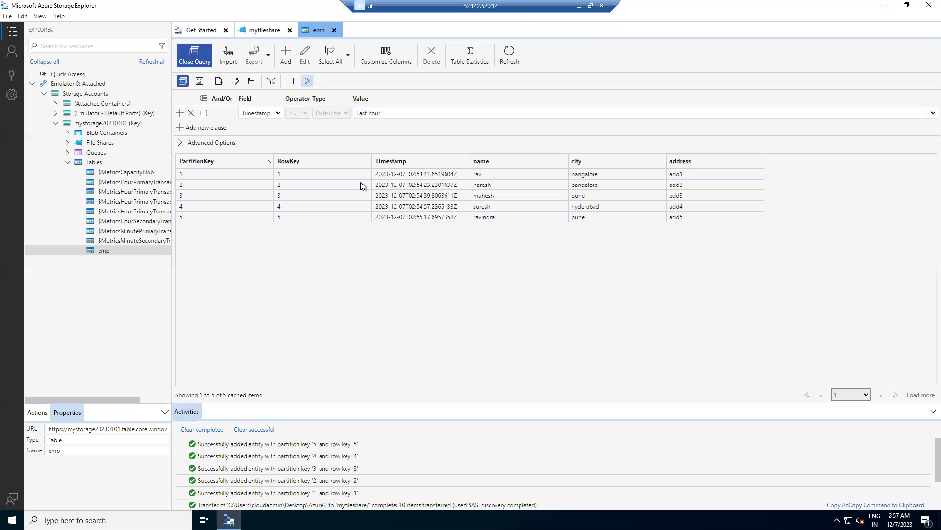
Change the Timestamp clause's value to Last 7 days, extend it to Last 365 days, and run the query on the emp table.
click(401, 115)
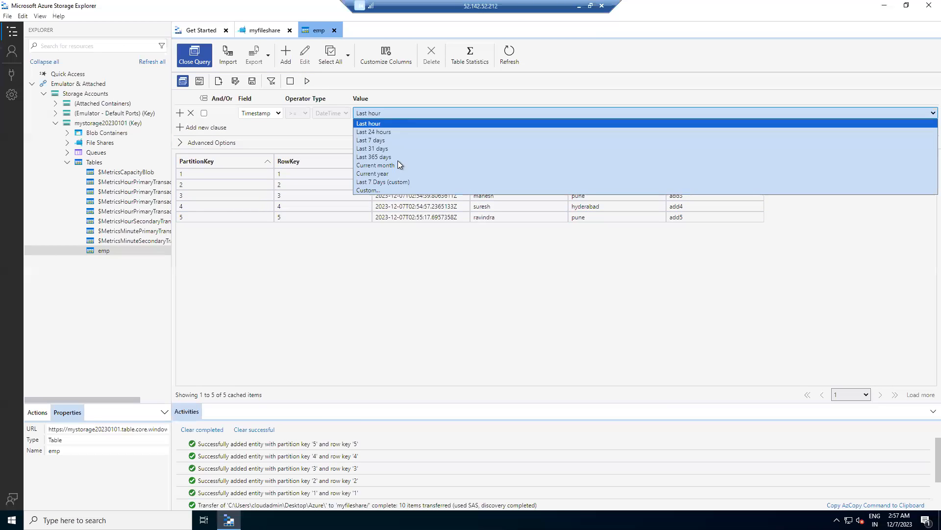
click(387, 140)
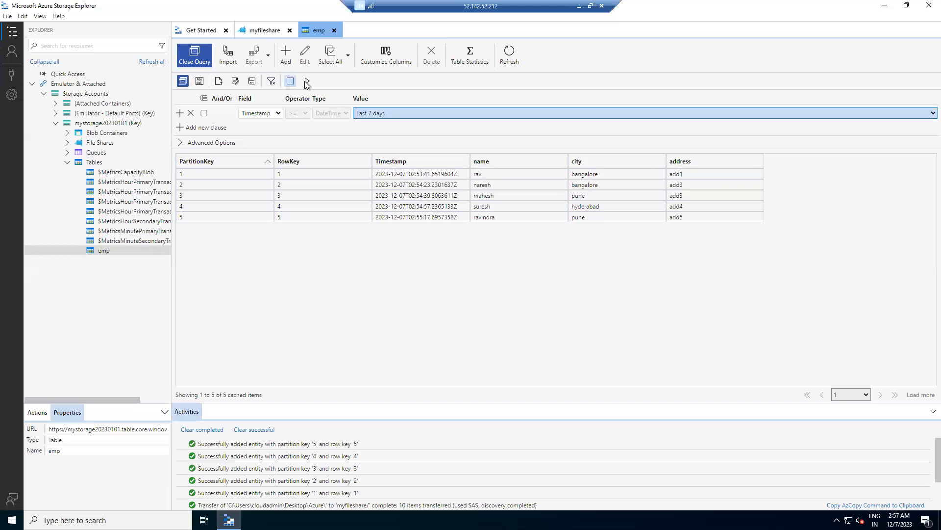
click(393, 112)
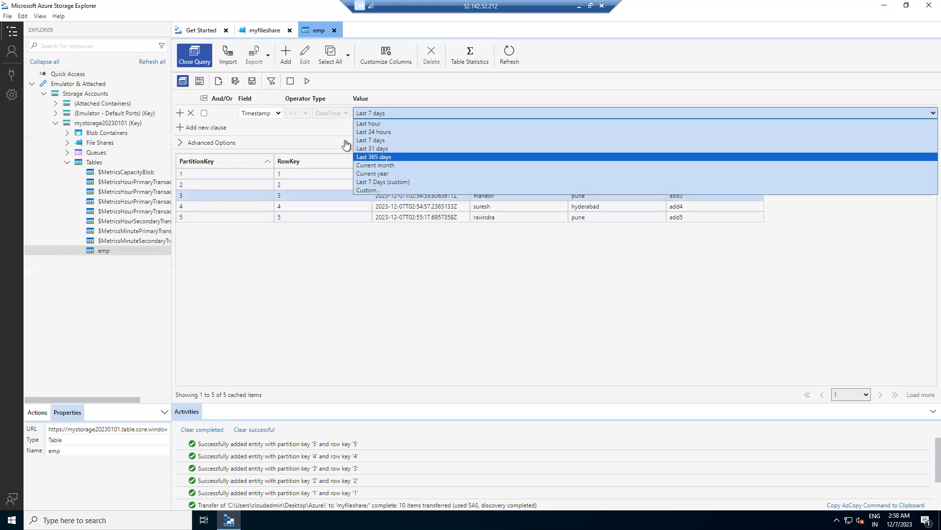
click(390, 157)
click(306, 82)
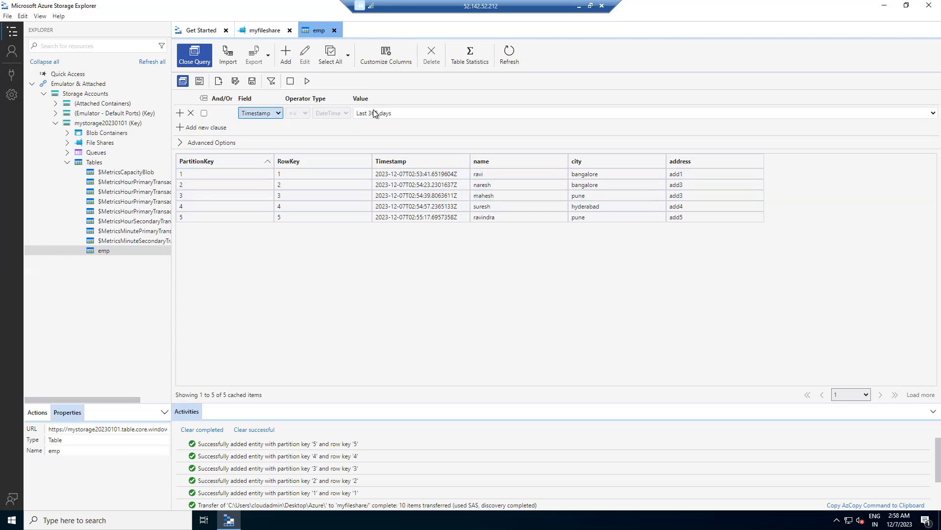
Change the query clause to city = bangalore and run the query on the emp table.
click(278, 111)
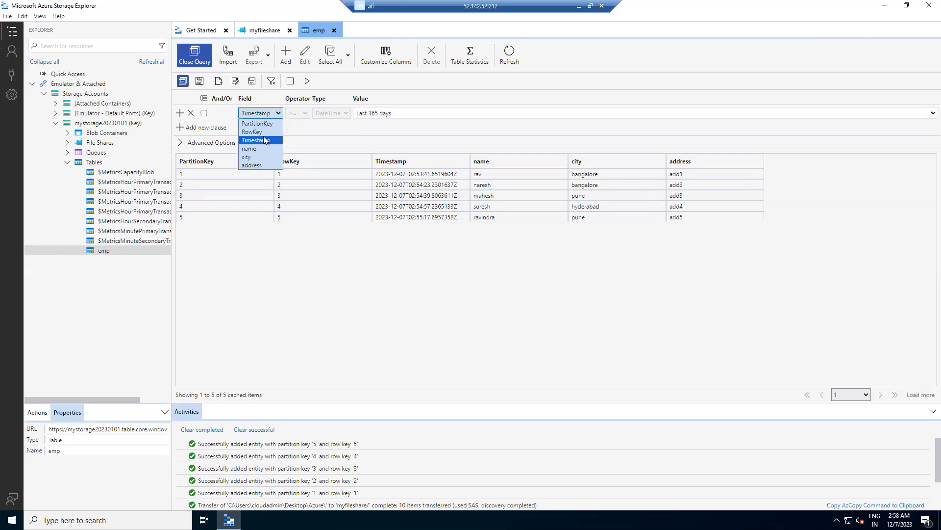
click(261, 156)
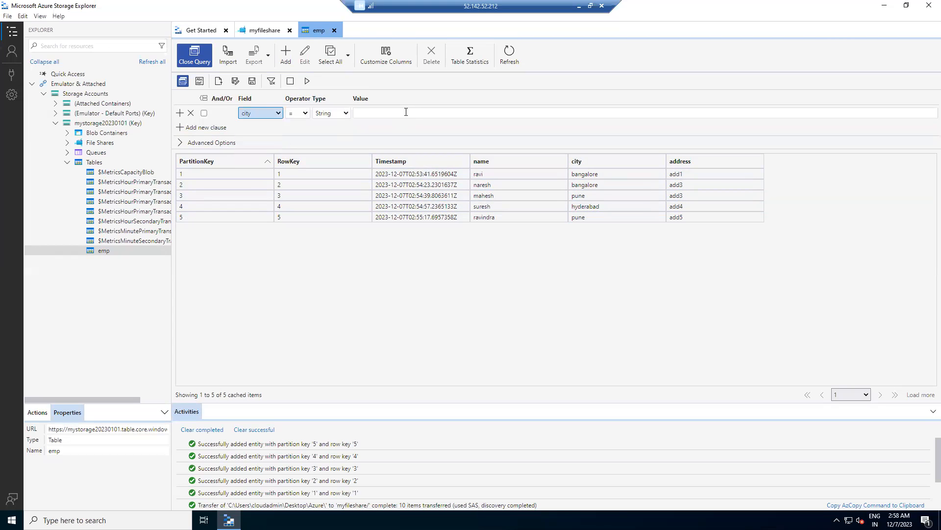
click(406, 111)
text(banga)
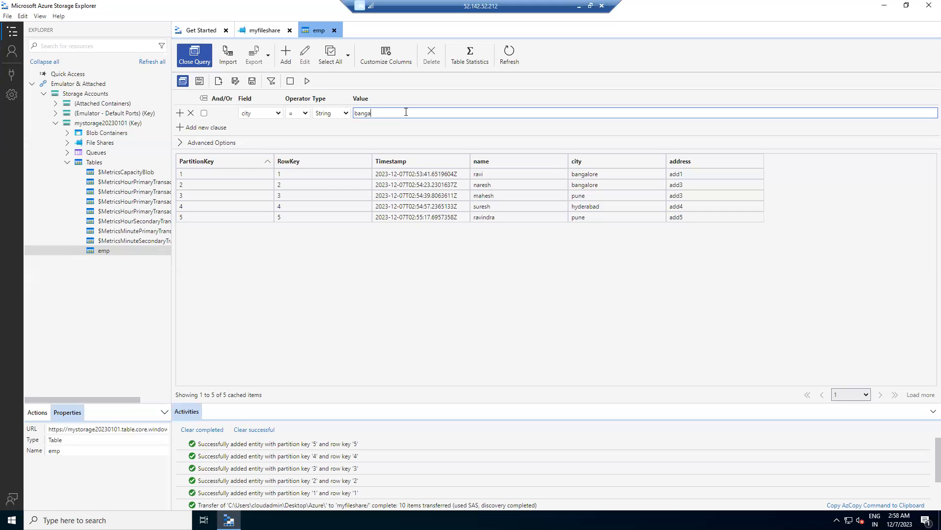
text(lore)
click(307, 82)
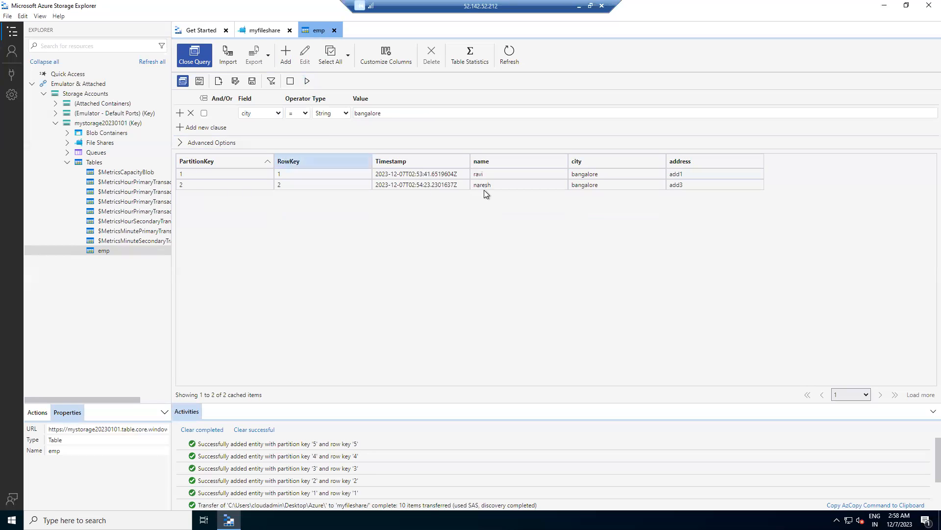
Examine the returned bangalore entities across their key, name, city and address columns.
click(214, 185)
click(371, 175)
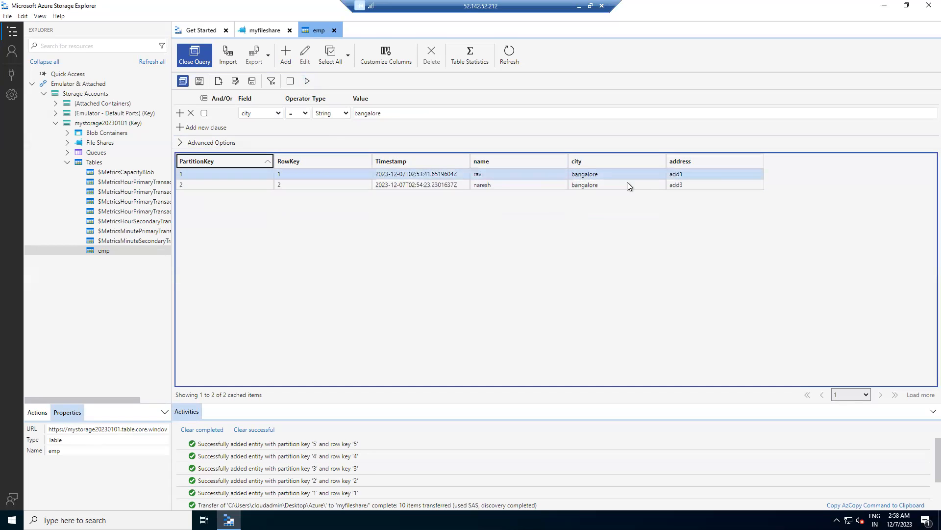
click(699, 174)
click(701, 185)
click(548, 286)
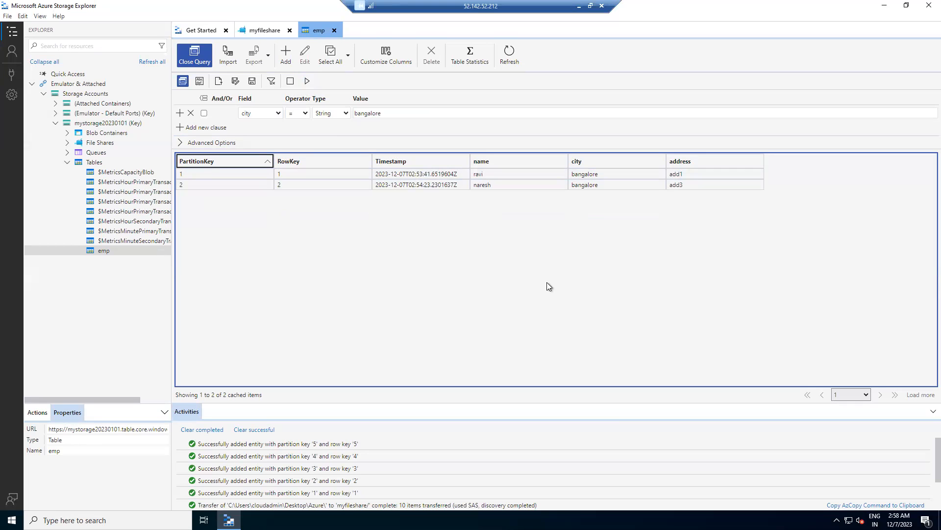
click(591, 185)
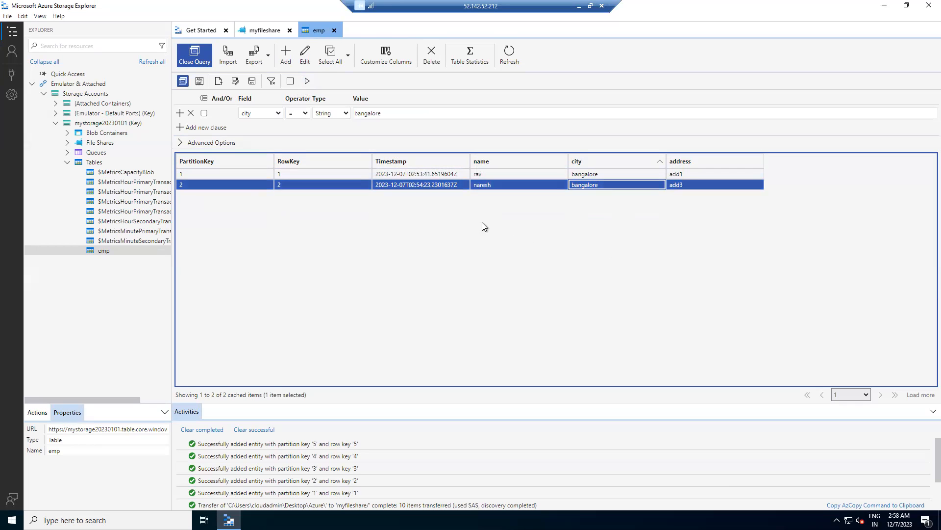
click(490, 184)
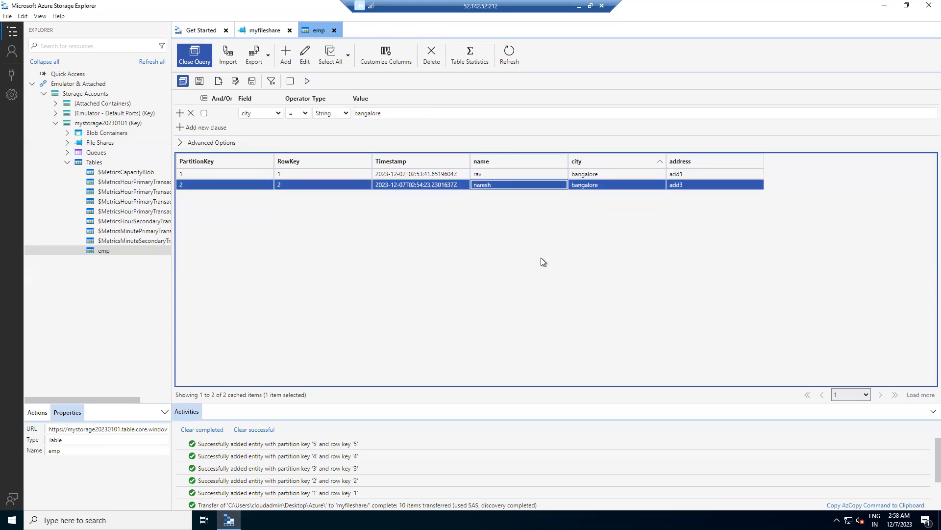
Remove the city clause and rerun the emp query without any filter.
click(190, 113)
click(308, 81)
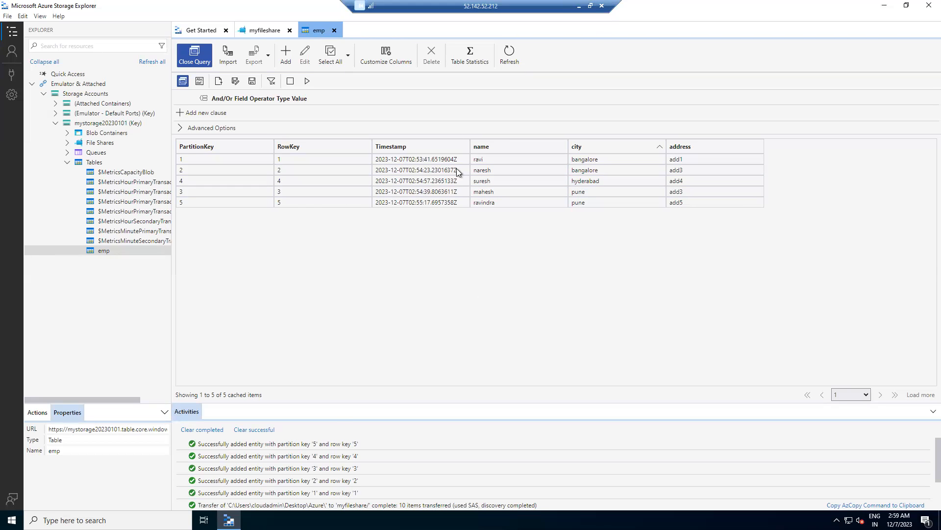
Minimize the remote session and open google.com in a new Microsoft Edge tab.
click(579, 6)
key(ctrl+t)
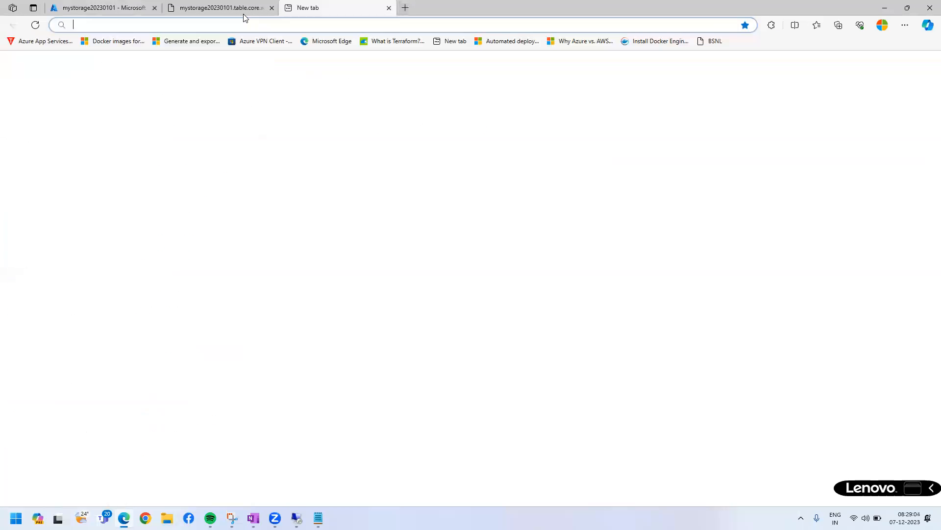
text(google.com)
key(Return)
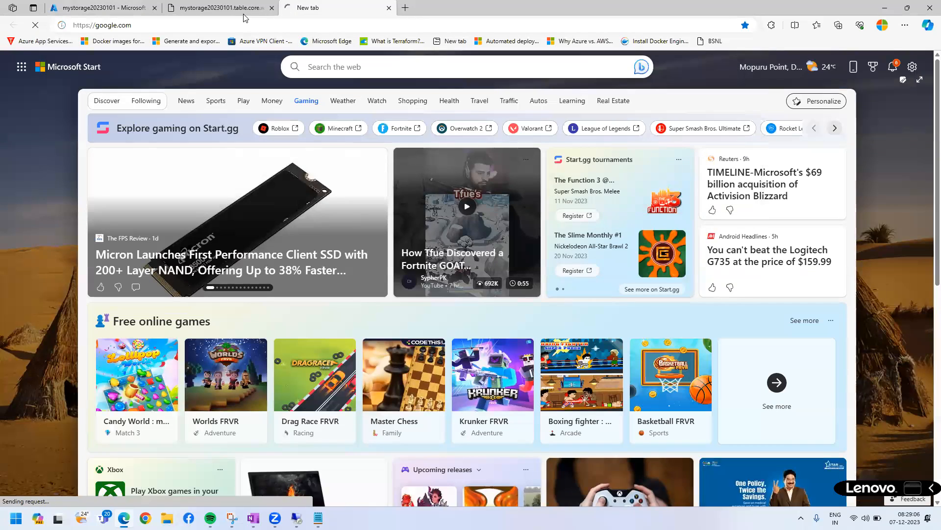
Enter a Google query about table storage data in a Java application, choosing the suggestion "retrieve data from database in java using jdbc".
text(r)
key(BackSpace)
text(retri)
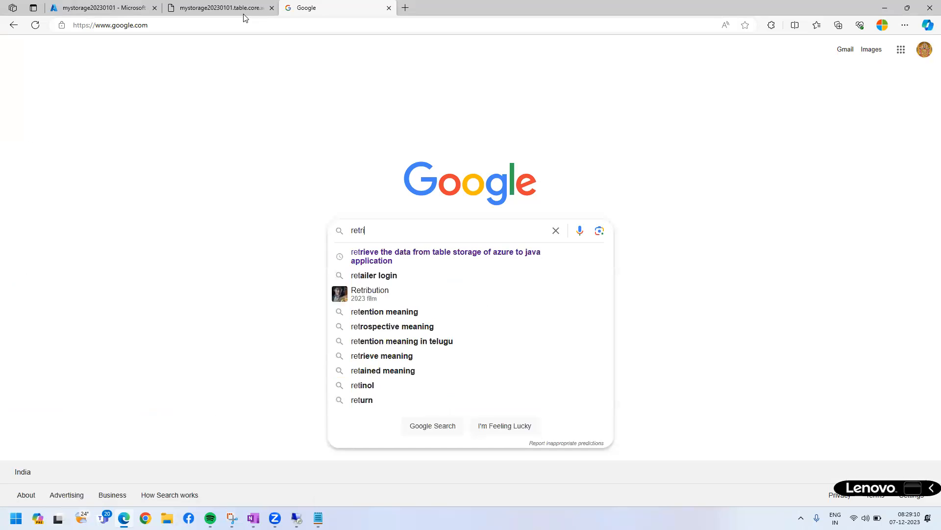
text(ve the t)
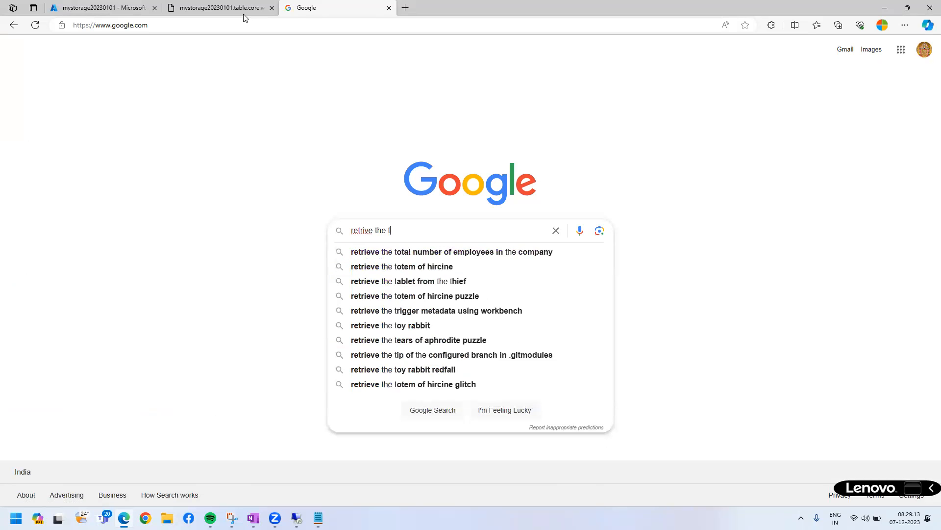
text(able stoar)
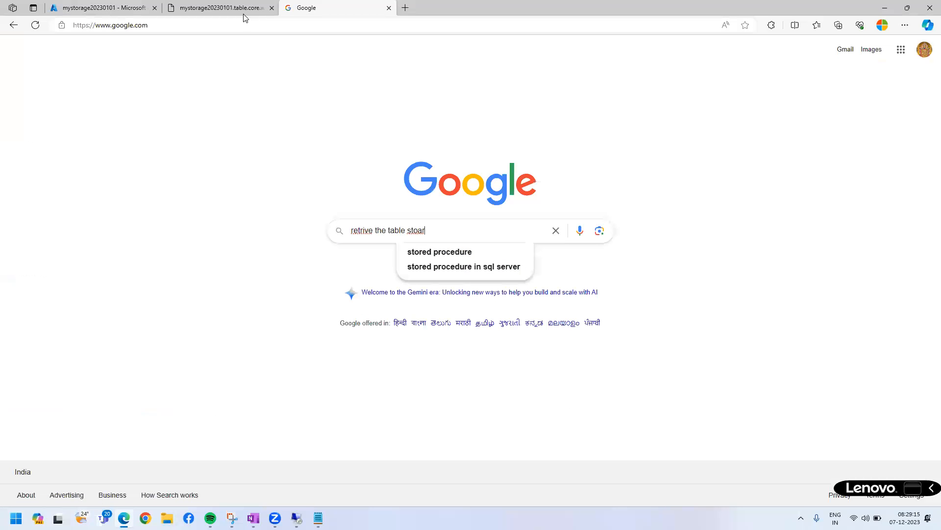
text(age data into )
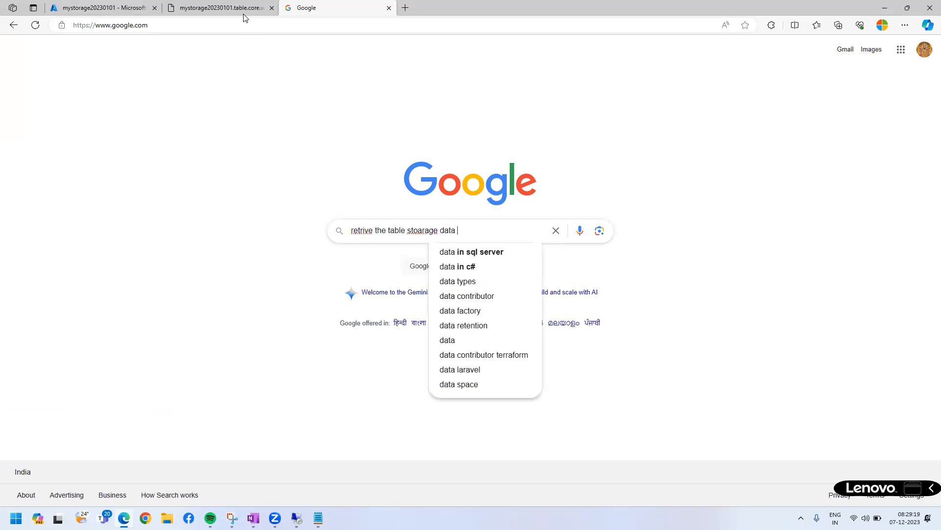
text(java application)
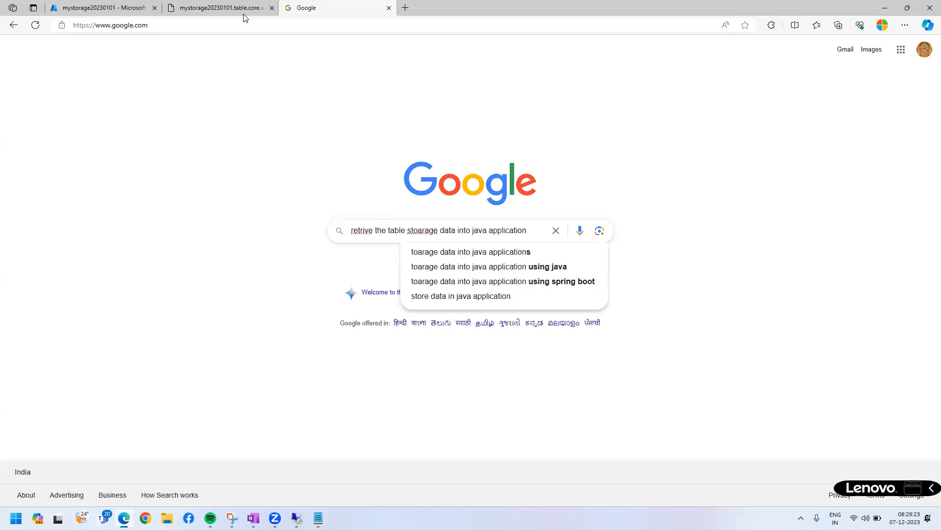
click(364, 231)
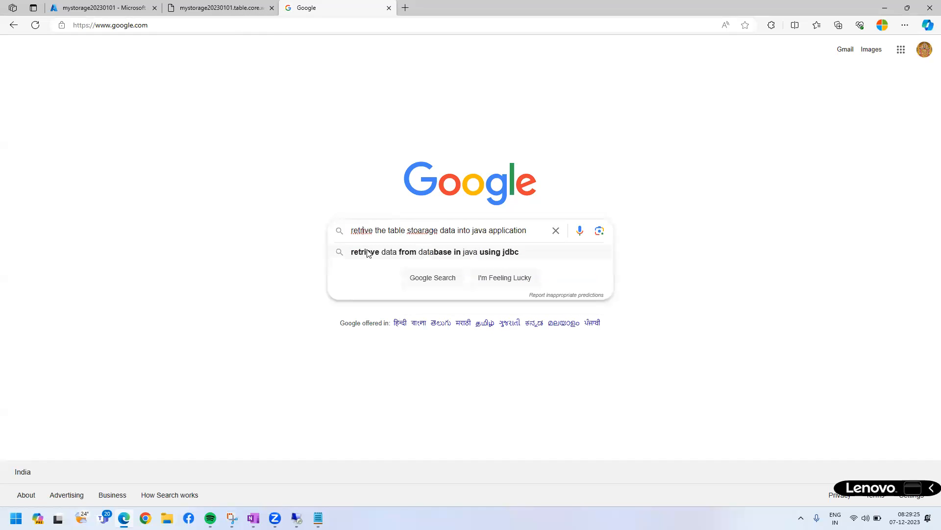
click(369, 252)
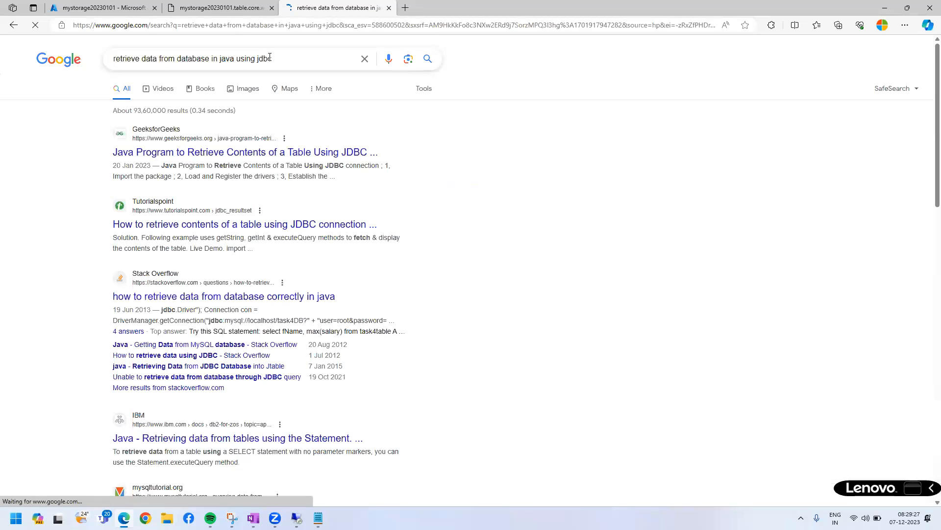
Rewrite the Google query as "retrieve table storage data using java application" and run the search.
double_click(265, 59)
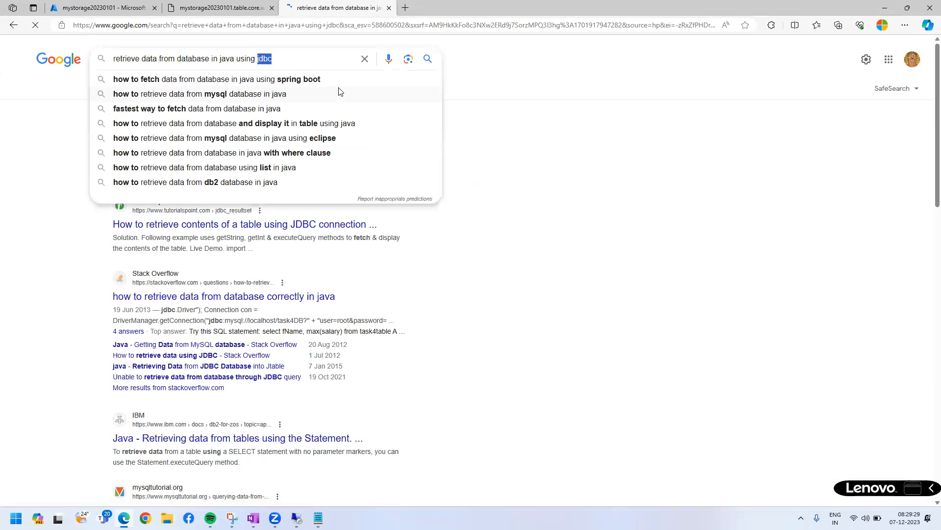
key(BackSpace)
key(BackSpace)
key(BackSpace)
key(BackSpace)
key(BackSpace)
key(BackSpace)
key(BackSpace)
key(BackSpace)
key(BackSpace)
key(BackSpace)
key(BackSpace)
key(BackSpace)
key(BackSpace)
key(BackSpace)
key(BackSpace)
key(BackSpace)
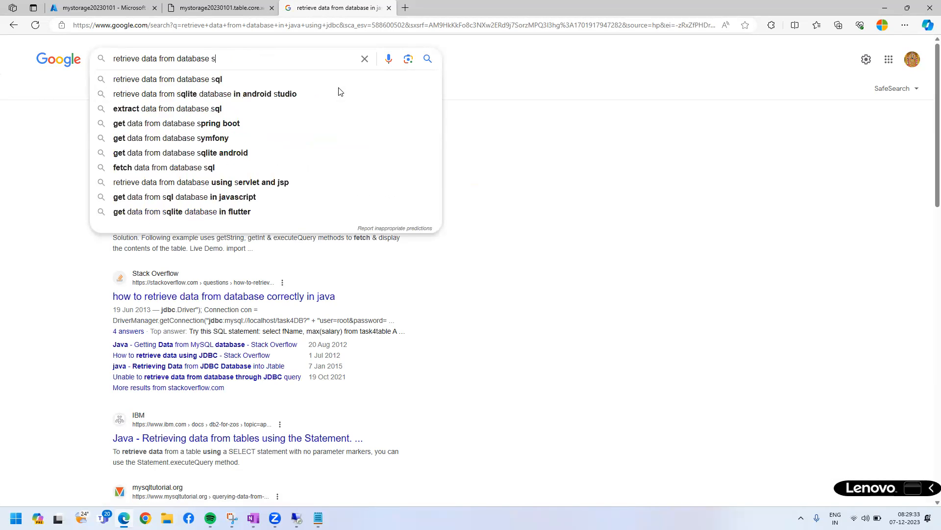
key(BackSpace)
key(BackSpace)
key(BackSpace)
key(BackSpace)
key(BackSpace)
key(BackSpace)
key(BackSpace)
key(BackSpace)
key(BackSpace)
key(BackSpace)
key(BackSpace)
key(BackSpace)
key(BackSpace)
key(BackSpace)
key(BackSpace)
key(BackSpace)
key(BackSpace)
key(BackSpace)
key(BackSpace)
text(table storag)
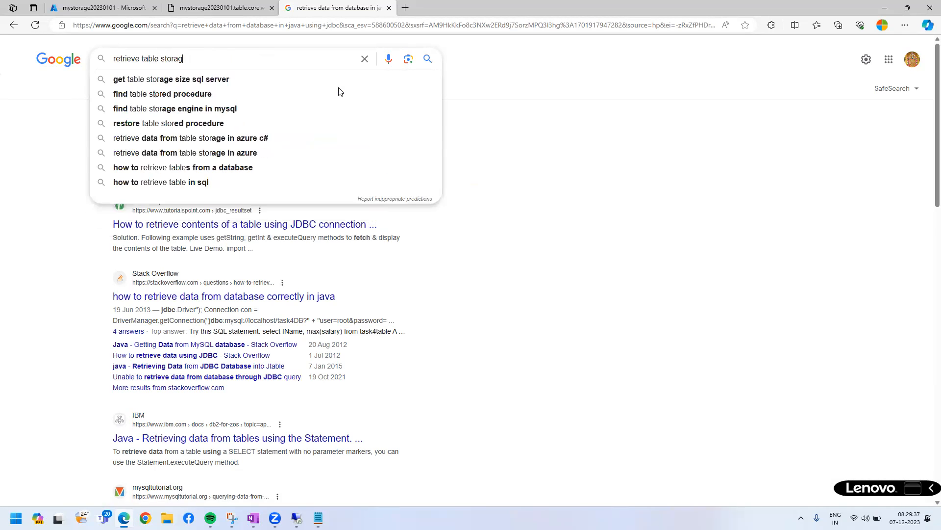
text(e data usi)
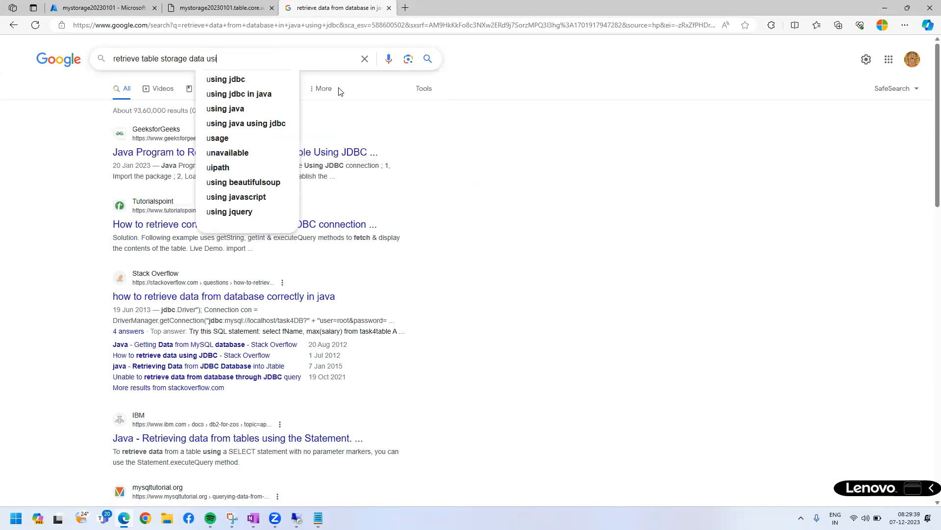
text(ng java application)
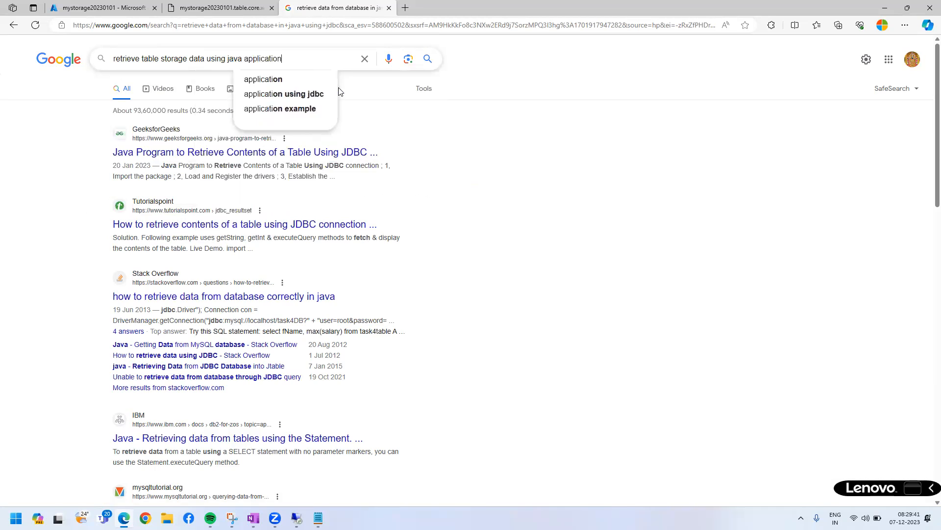
key(Return)
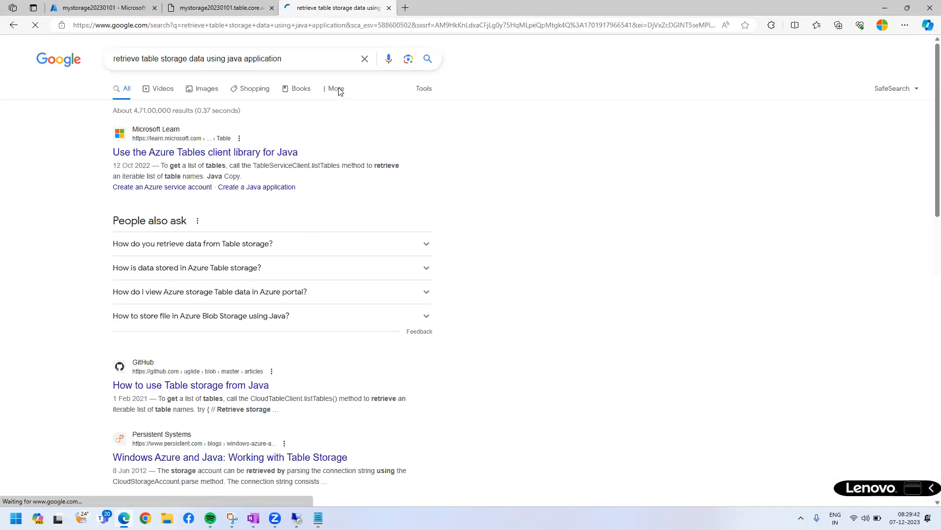
Open the Microsoft Learn article on the Azure Tables client library for Java in a separate tab and examine its import, connection string and table creation code.
middle_click(238, 190)
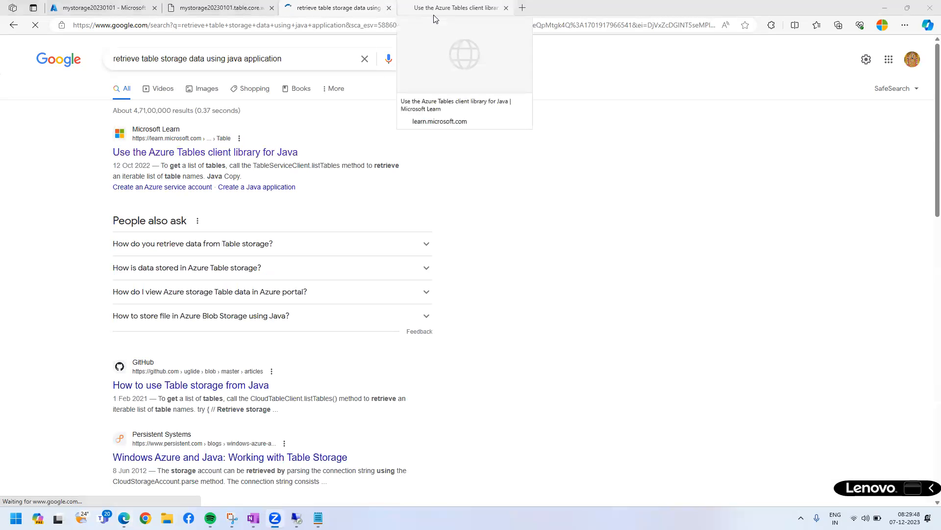
key(ctrl+Tab)
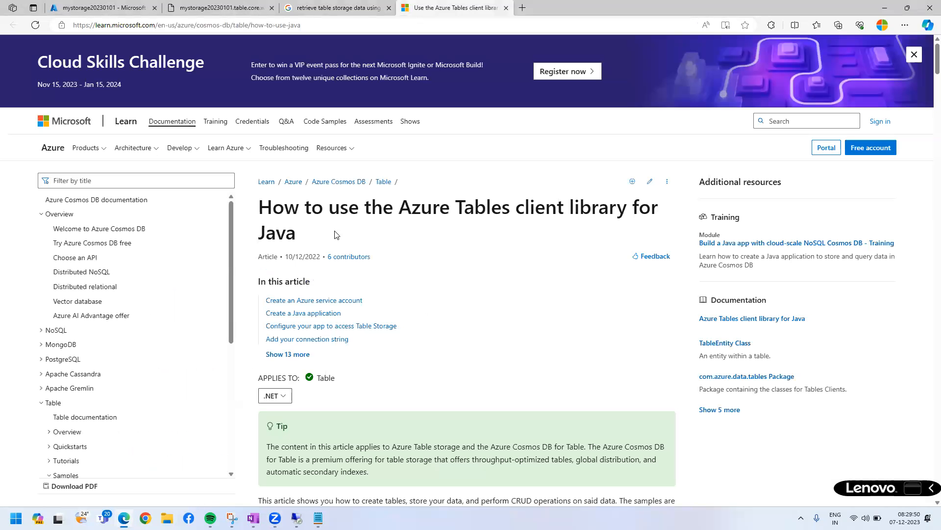
scroll(425, 363, down, 10)
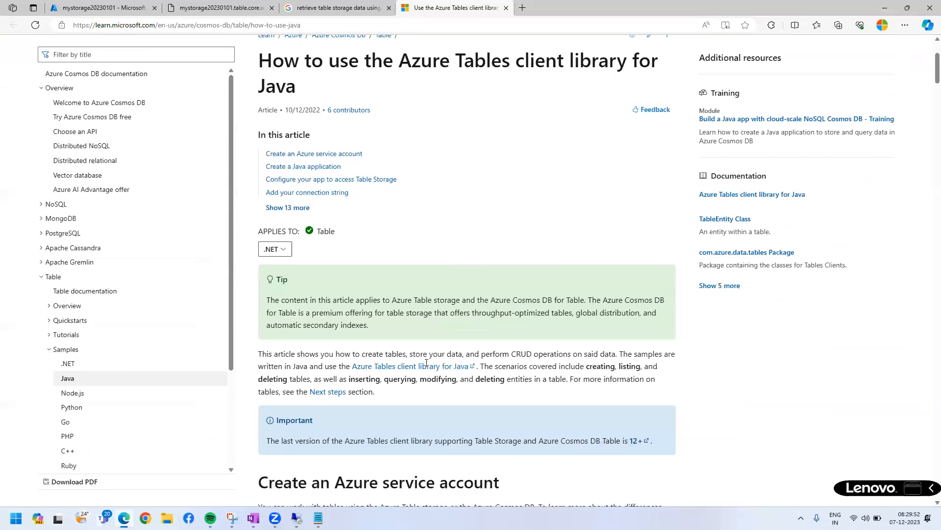
scroll(267, 187, down, 2)
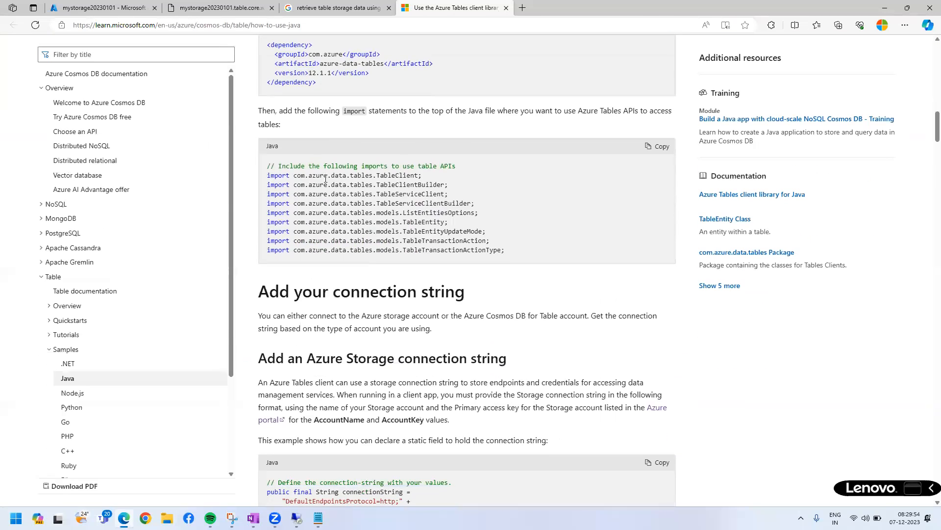
drag(406, 202, 267, 184)
drag(507, 253, 506, 251)
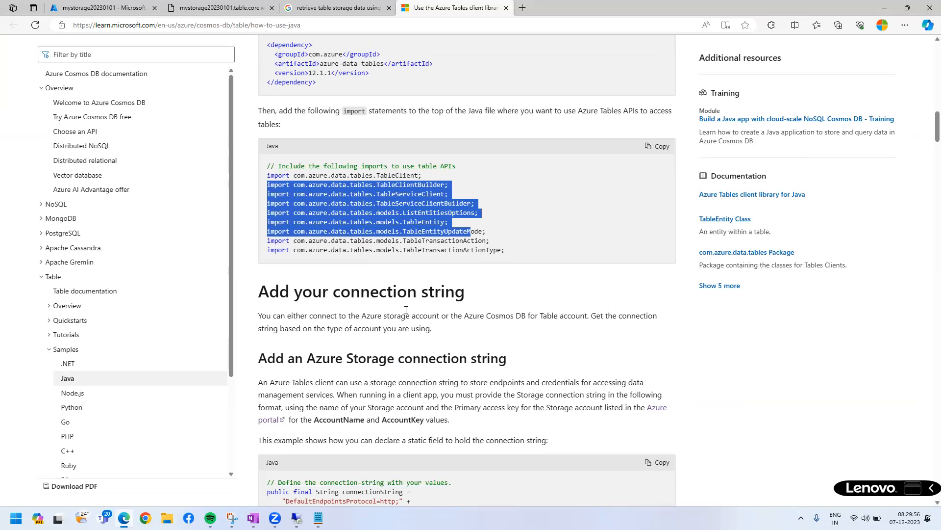
scroll(393, 303, down, 2)
scroll(392, 303, down, 11)
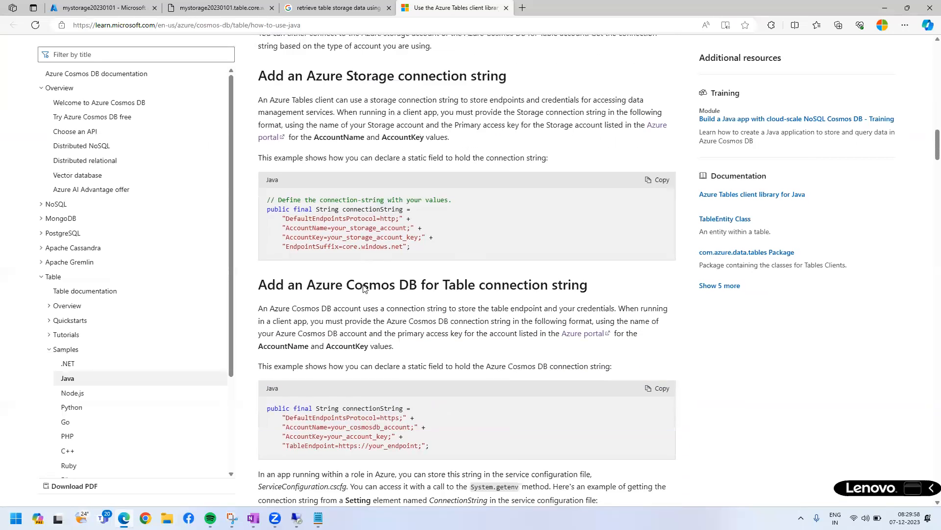
scroll(412, 255, down, 1)
double_click(396, 238)
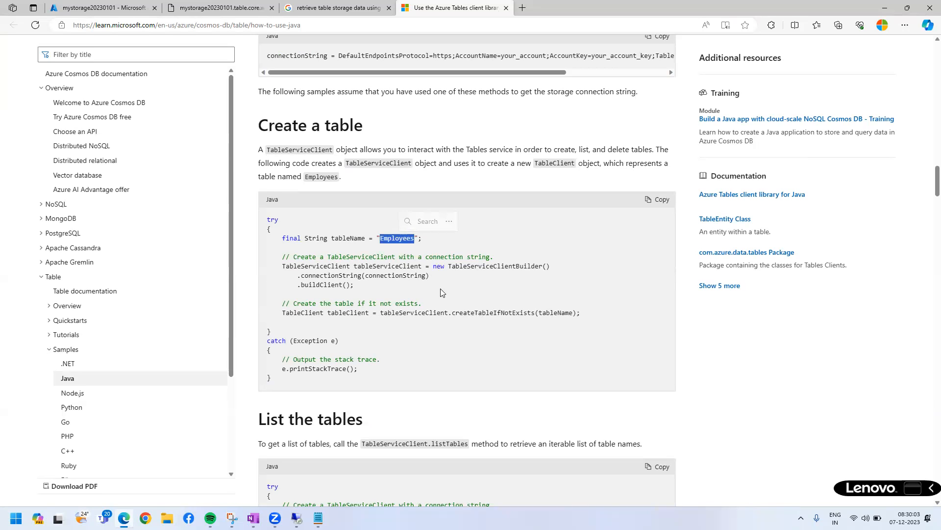
Review the Java samples for listing tables and adding an entity, marking the partition key, row key and personal info fields.
scroll(397, 372, down, 4)
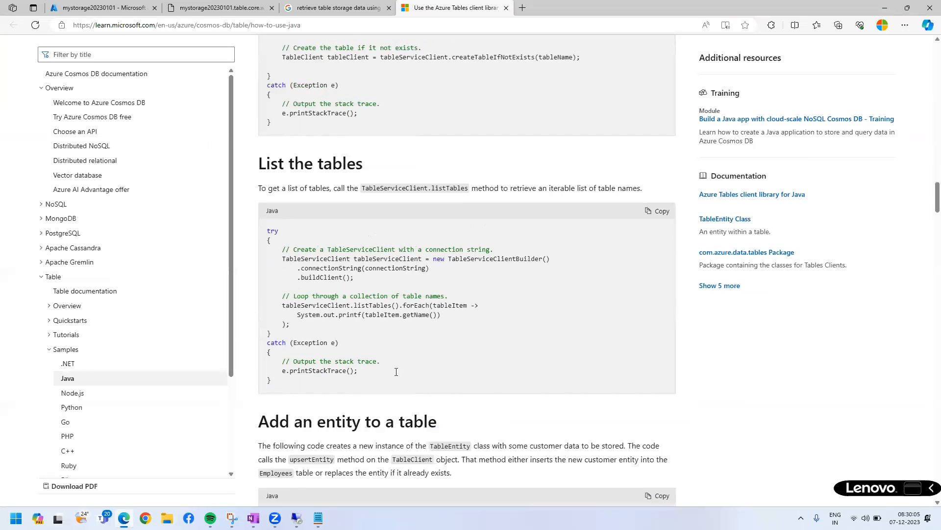
scroll(396, 371, down, 7)
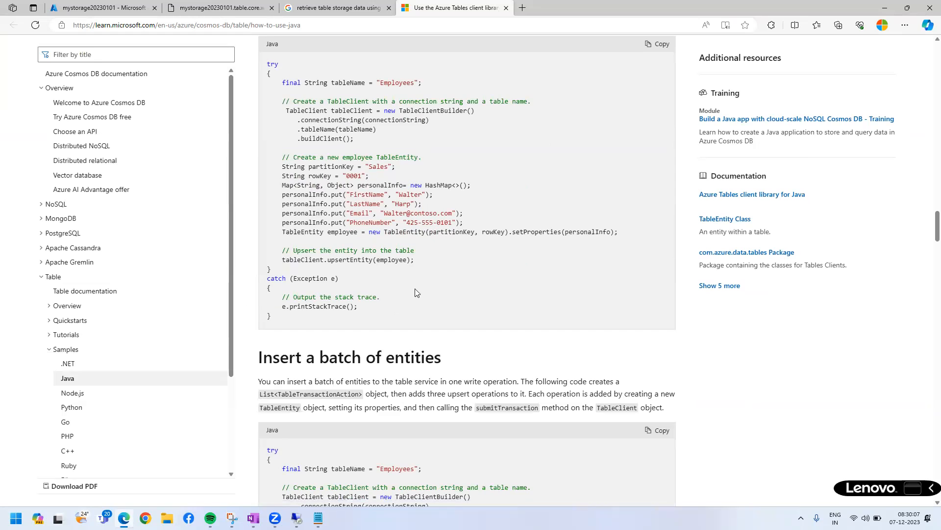
key(ctrl+alt+shift+h)
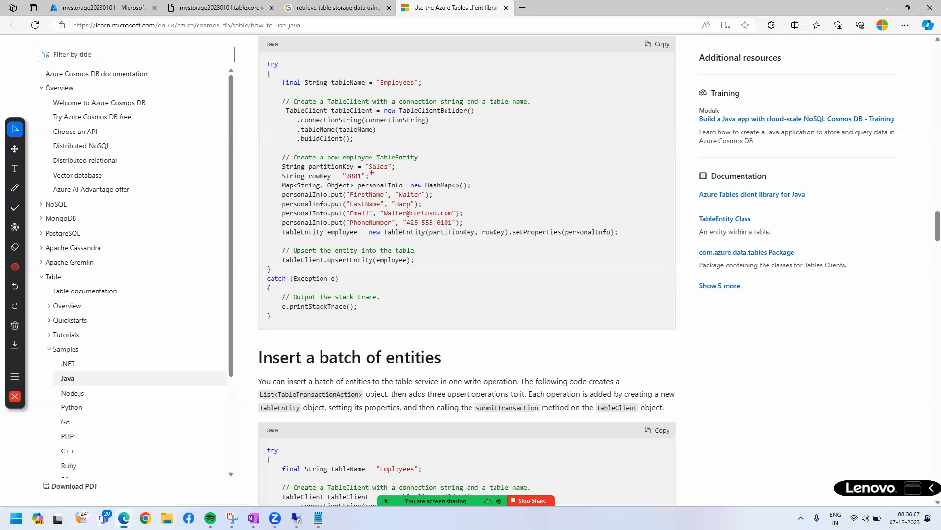
mouse_move(368, 162)
mouse_down()
mouse_move(391, 171)
mouse_move(375, 217)
mouse_move(392, 227)
mouse_up()
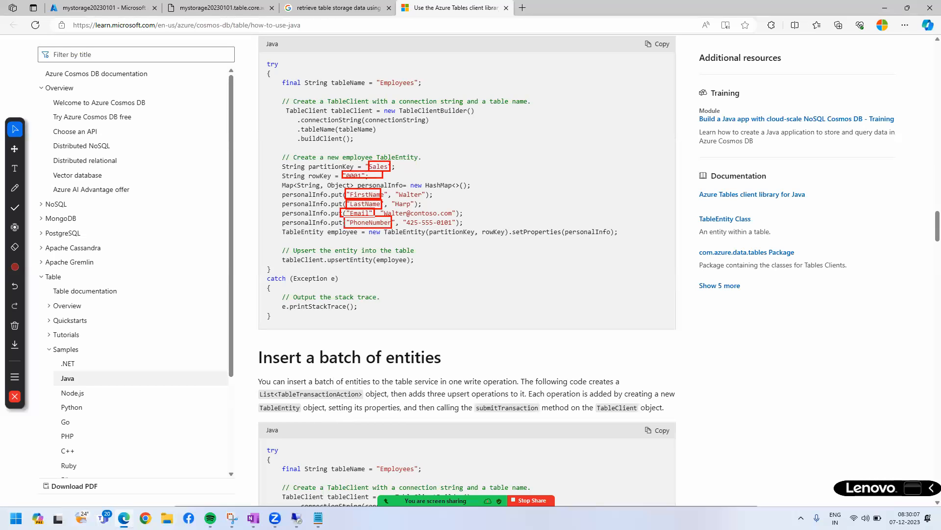
drag(293, 201, 302, 203)
drag(300, 222, 309, 214)
mouse_move(440, 184)
mouse_down()
mouse_move(470, 230)
mouse_move(425, 185)
mouse_up()
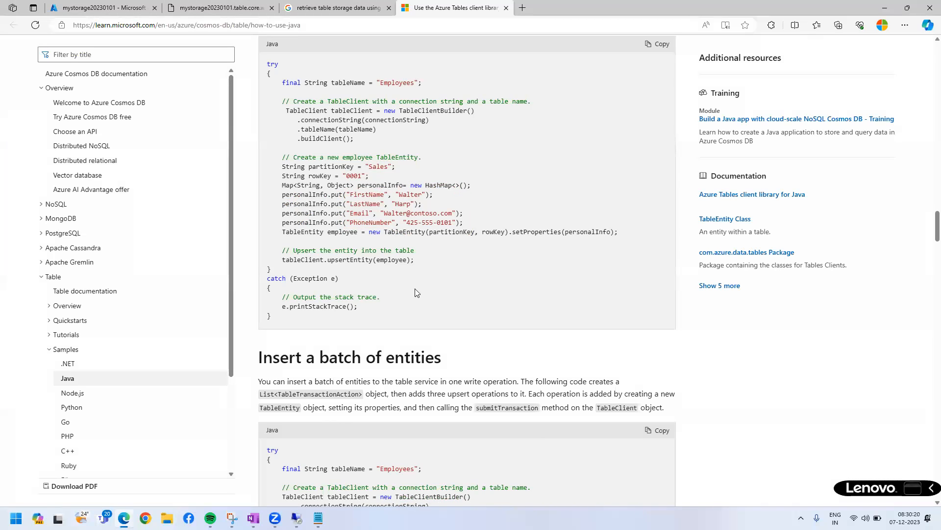
Examine the batch insert code and circle the programming languages from .NET to F# listed under Samples.
scroll(415, 293, down, 1)
scroll(416, 293, down, 7)
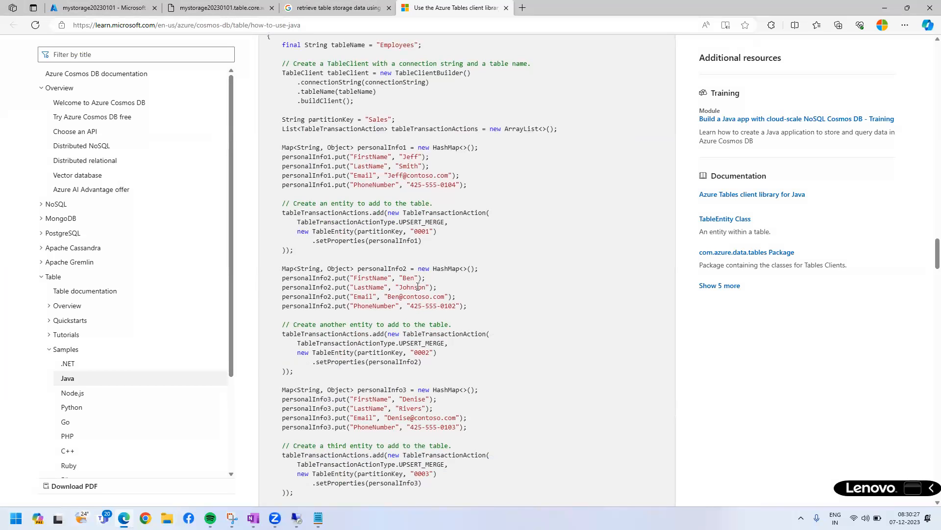
scroll(418, 286, down, 5)
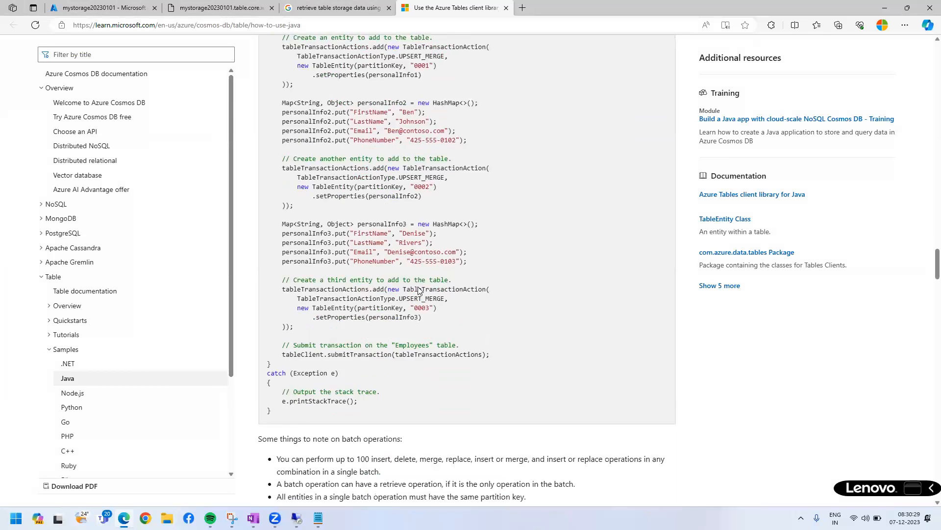
scroll(419, 288, up, 8)
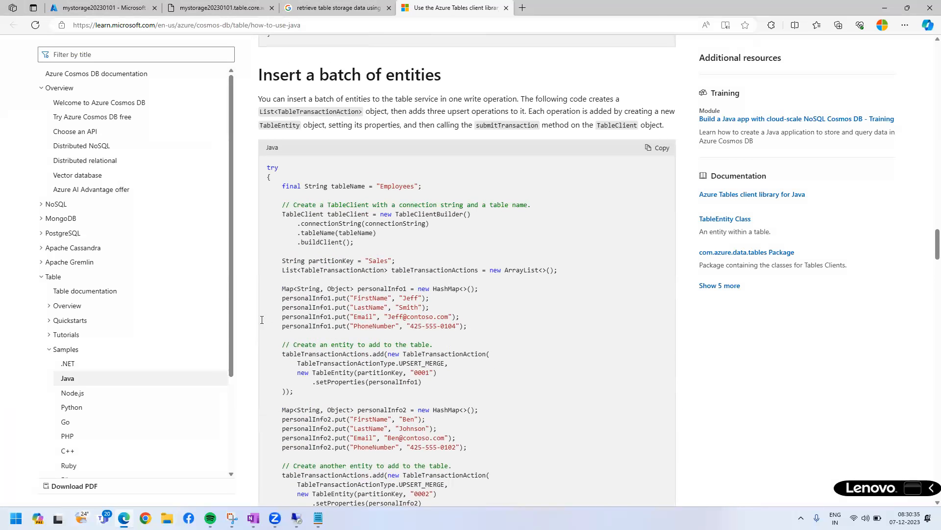
scroll(120, 399, down, 3)
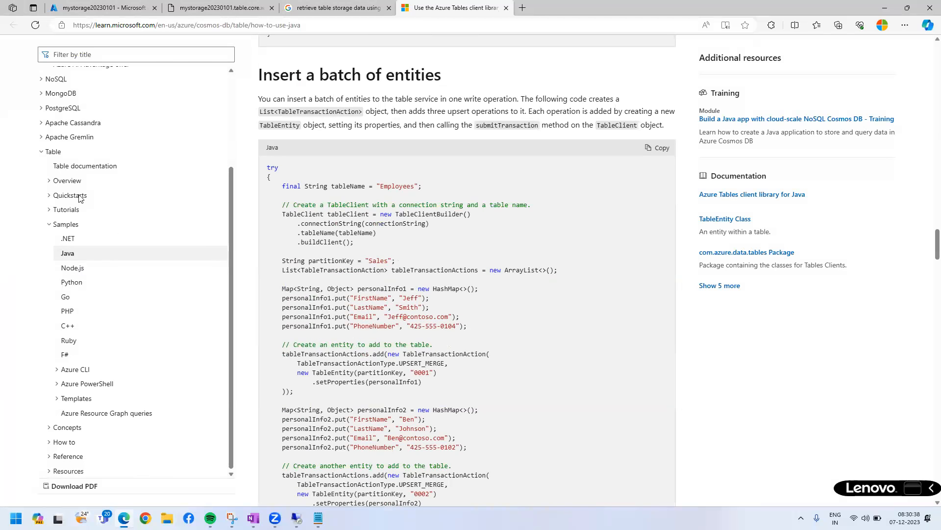
mouse_move(139, 302)
mouse_down()
mouse_move(67, 361)
mouse_move(42, 284)
mouse_move(97, 229)
mouse_move(137, 304)
mouse_up()
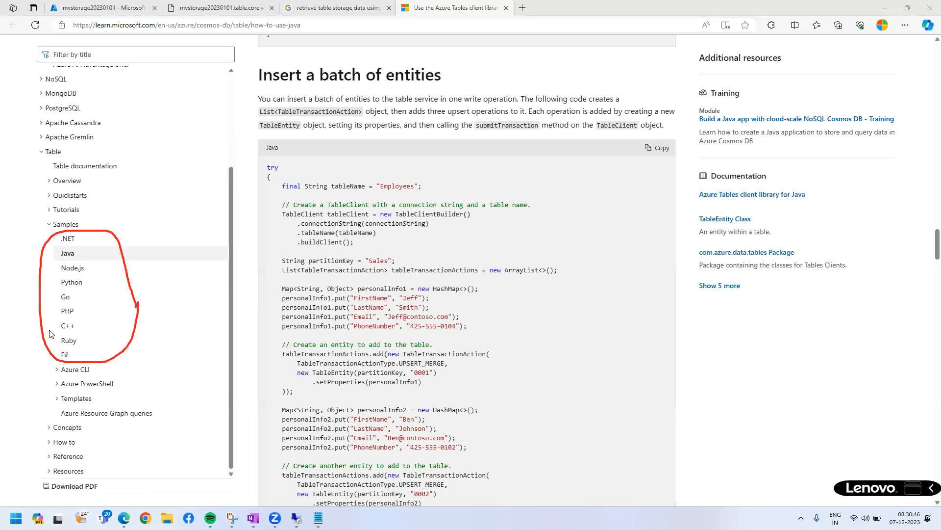
click(337, 185)
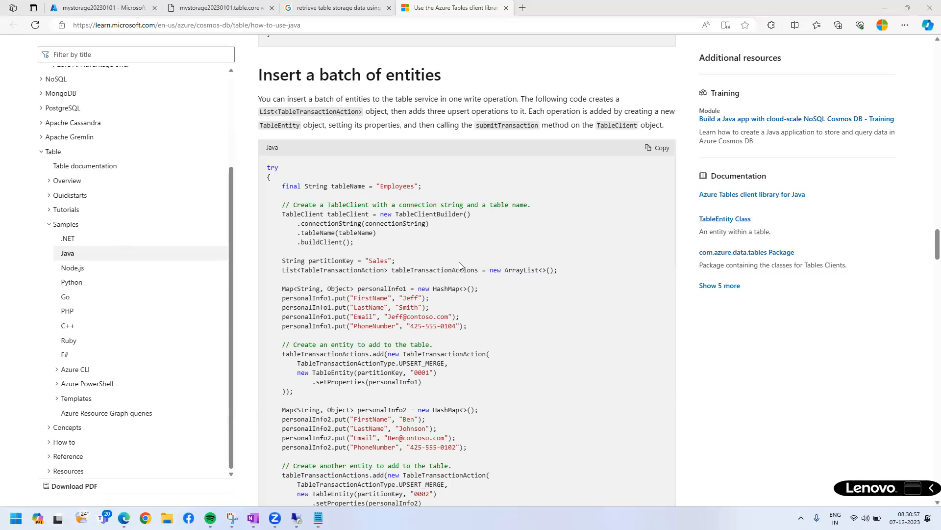
scroll(459, 262, down, 10)
scroll(459, 262, up, 13)
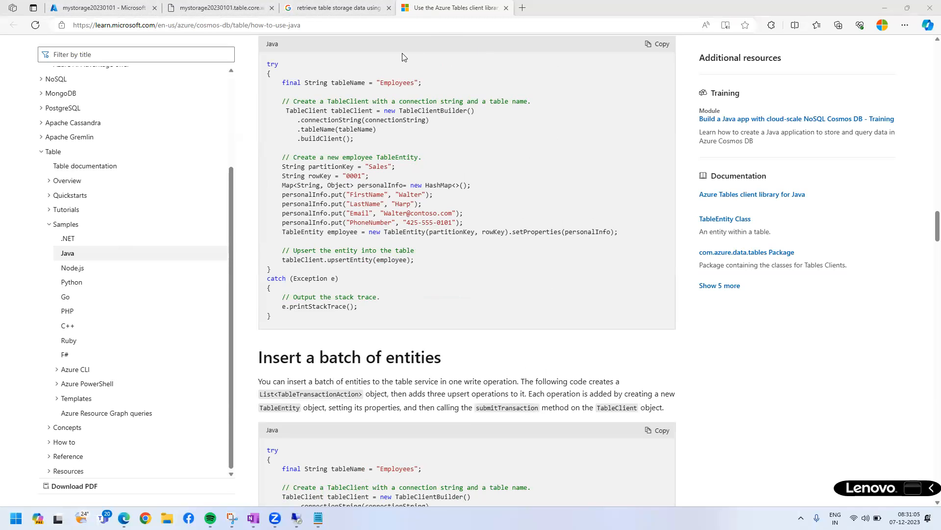
Switch to Azure Storage Explorer in the remote session, collapse the Tables node of mystorage20230101, and minimize the session.
click(428, 9)
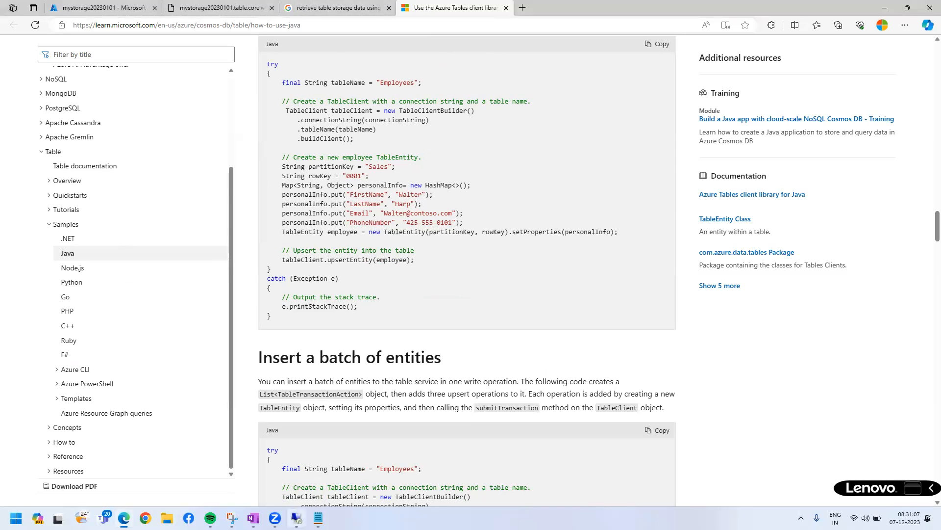
click(297, 518)
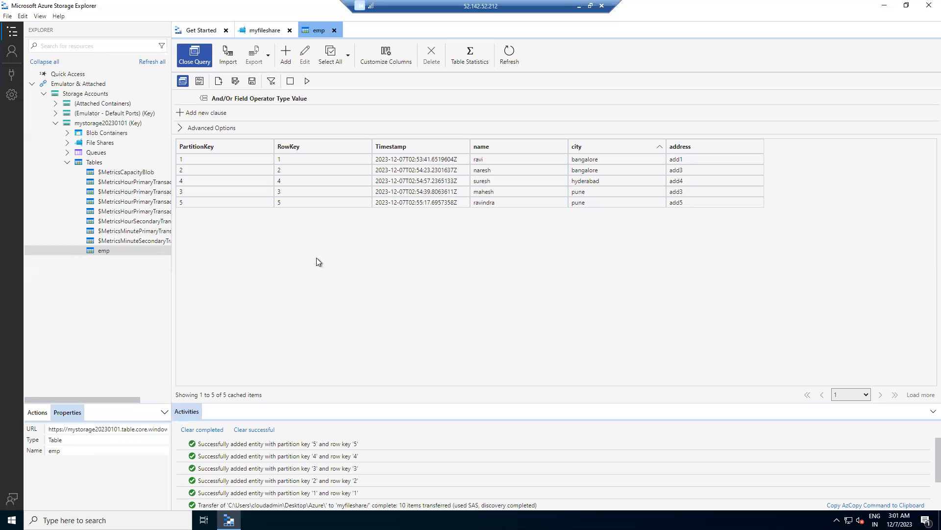
click(69, 160)
click(579, 6)
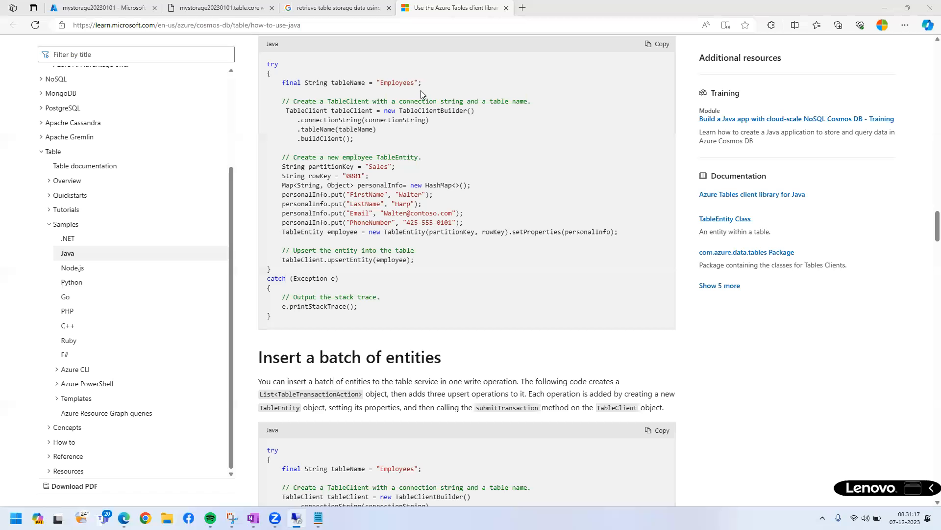
Close the browser page for the emp table URL and open the Queues page of mystorage20230101 in the Azure portal.
click(212, 10)
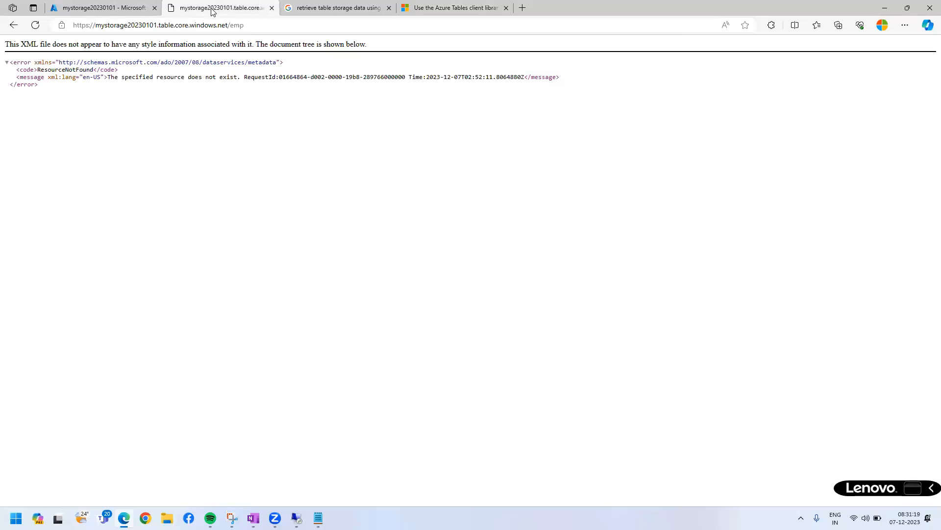
key(ctrl+w)
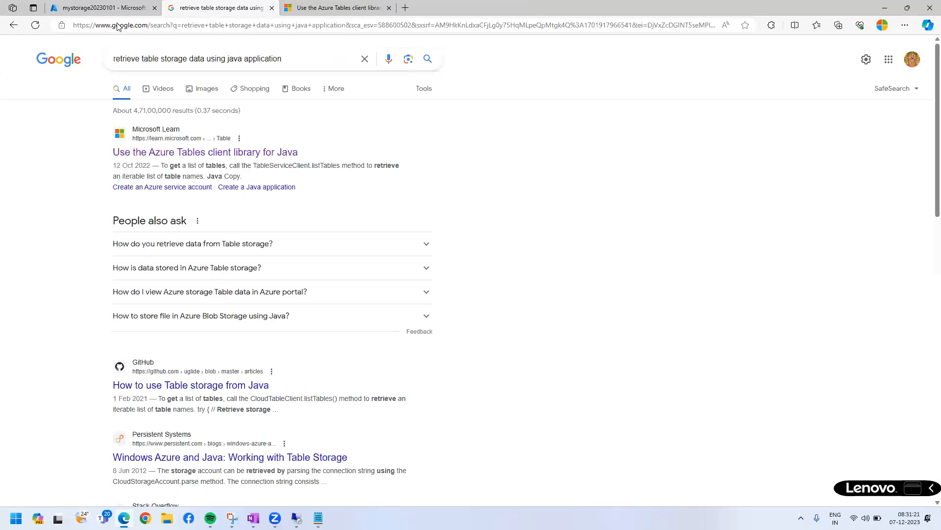
click(98, 8)
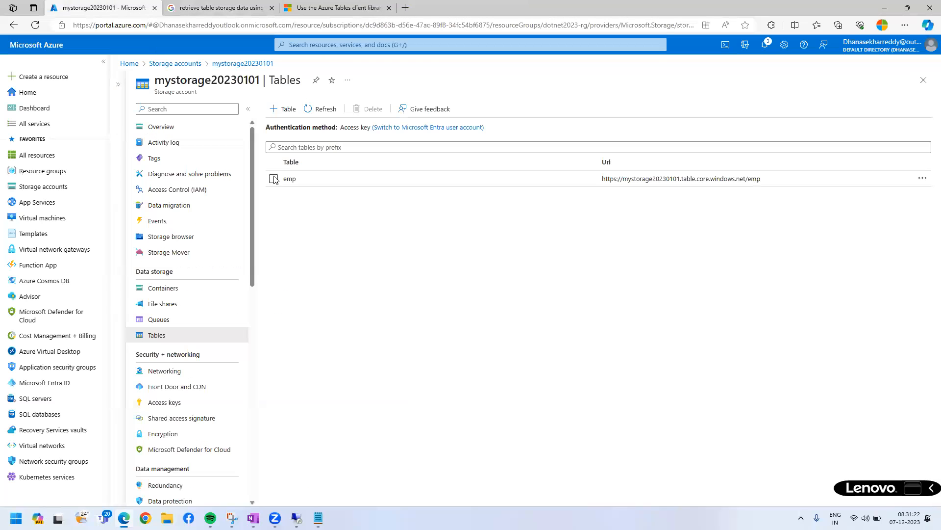
click(186, 321)
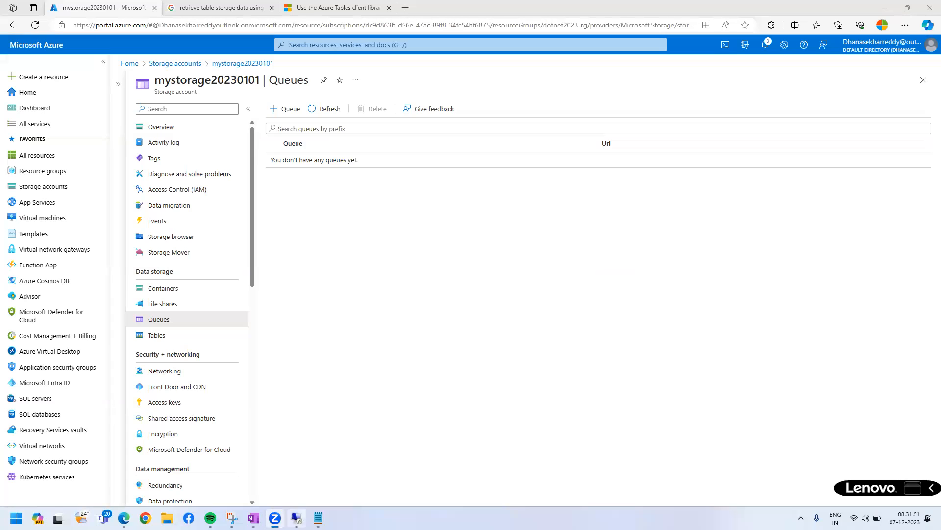
Return to the remote Azure Storage Explorer, sort the emp table by PartitionKey, and minimize the session.
mouse_move(297, 518)
click(304, 493)
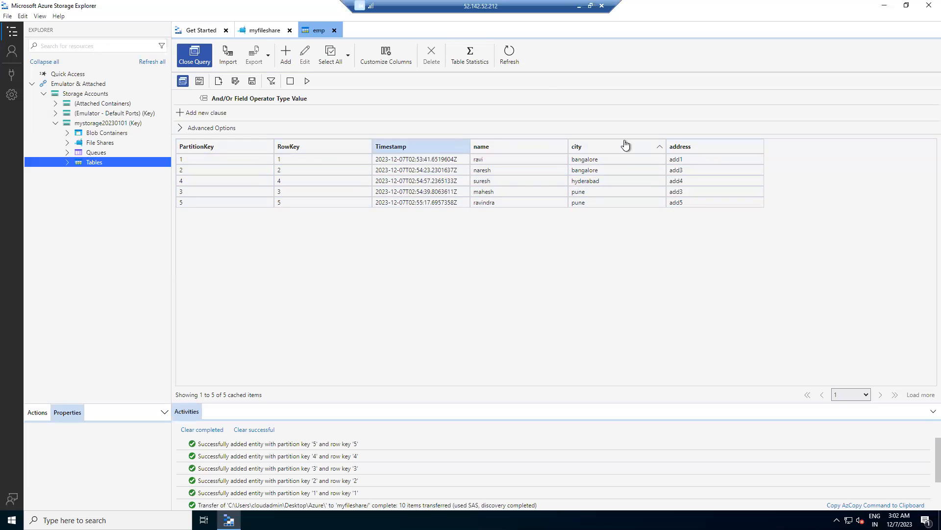
click(181, 148)
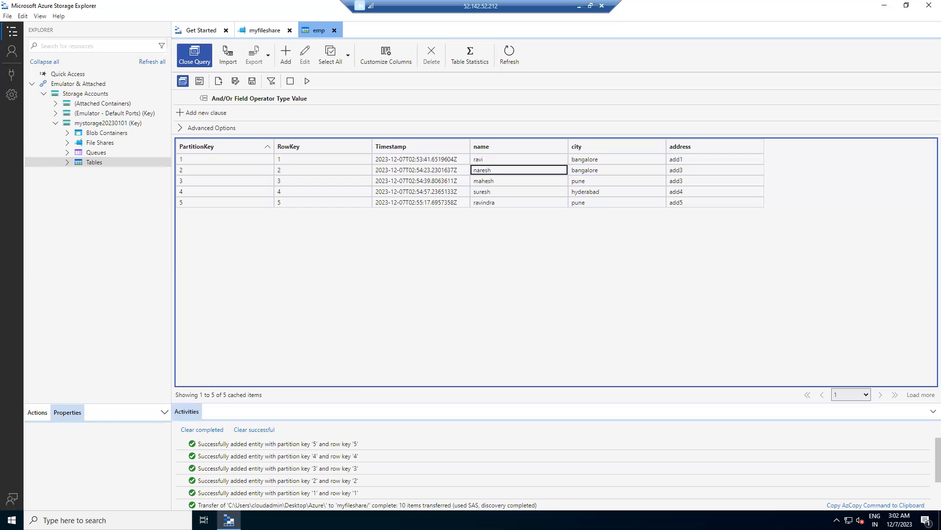
click(579, 6)
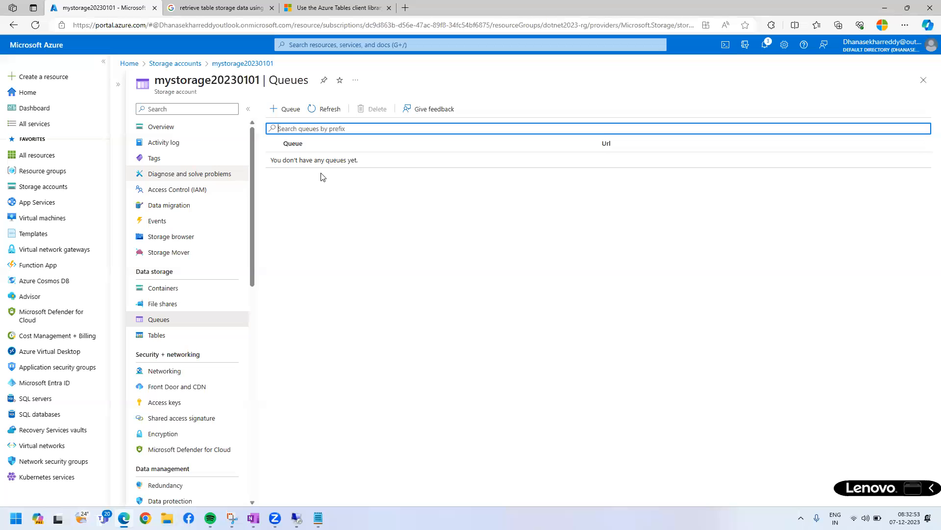
Switch to the Notepad notes, highlight the no-sql line with its database examples, and return to the Azure portal.
click(318, 518)
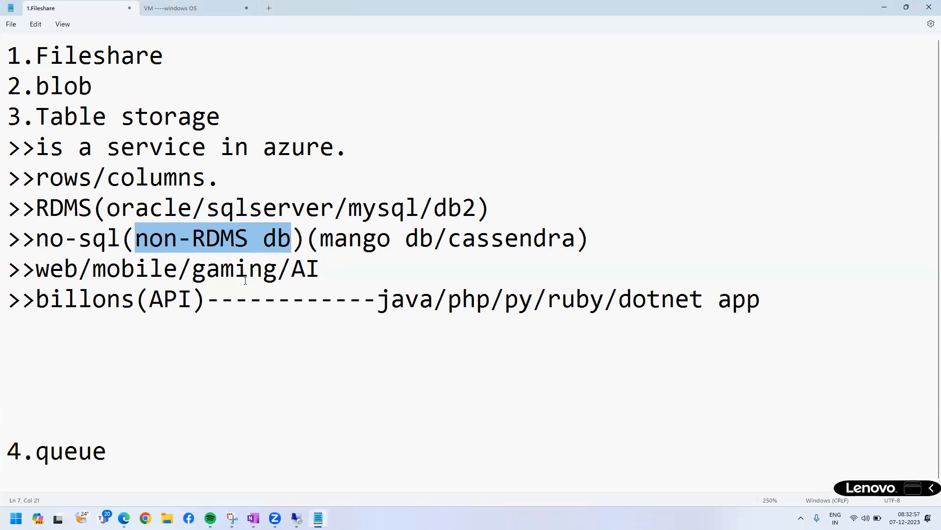
drag(36, 238, 607, 235)
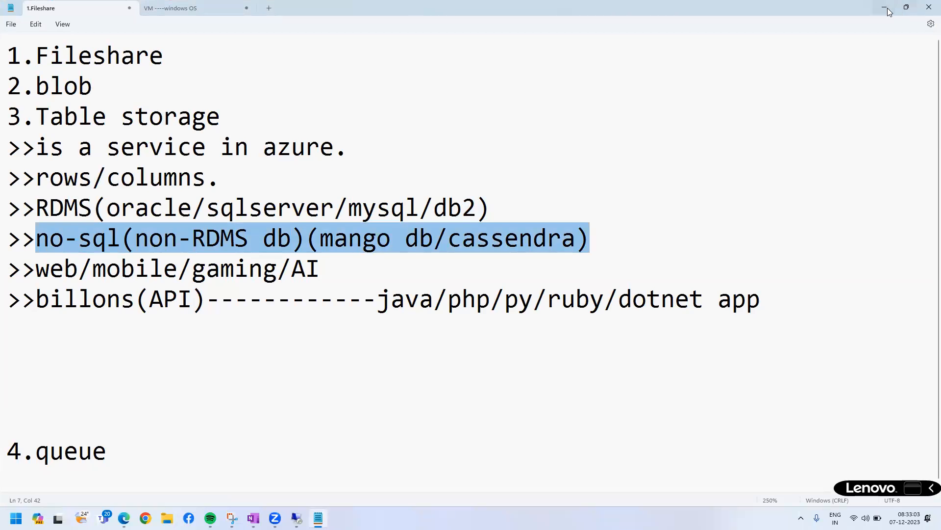
key(alt+Tab)
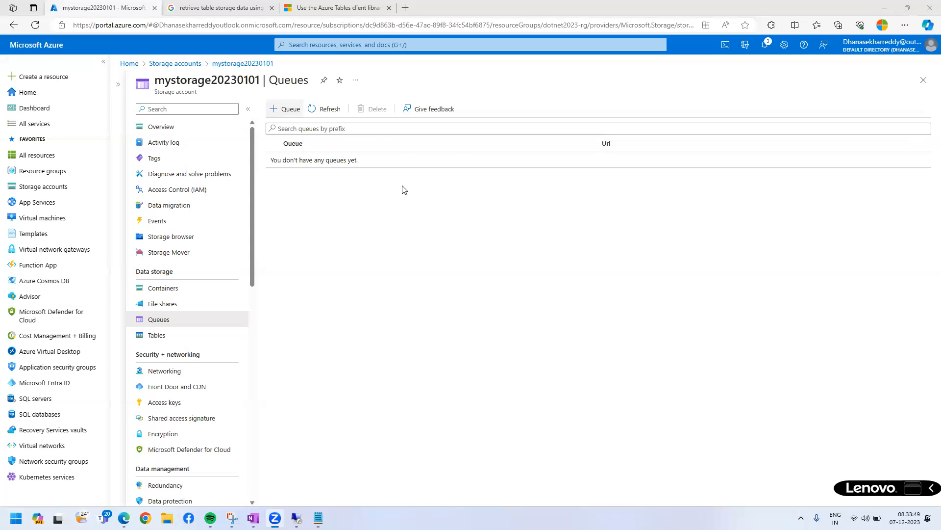
Open the access keys of mystorage20230101 and reveal the key and connection string of key1.
scroll(223, 355, down, 3)
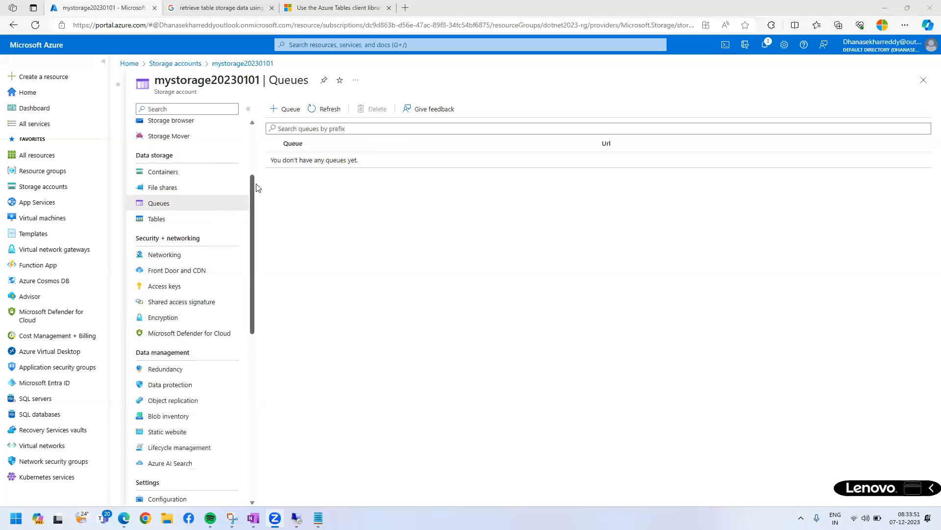
scroll(221, 311, down, 5)
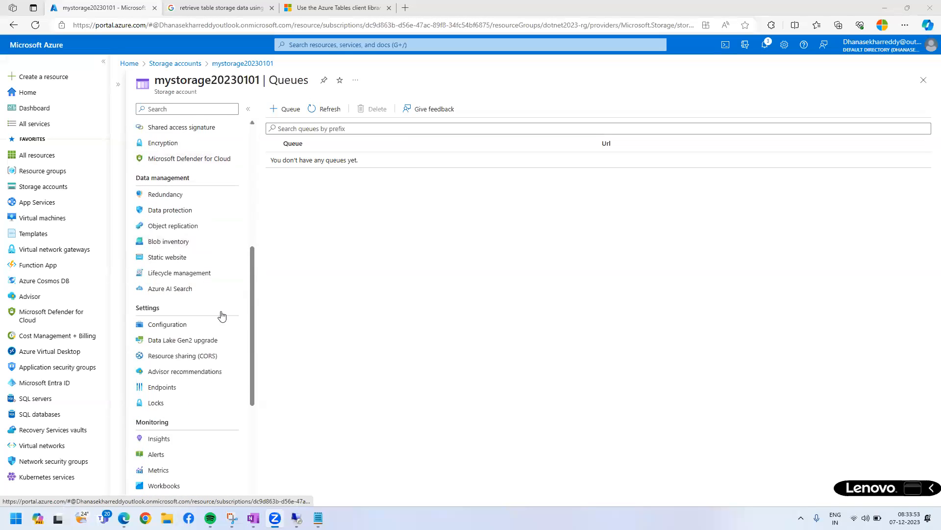
scroll(222, 353, down, 6)
scroll(223, 362, up, 12)
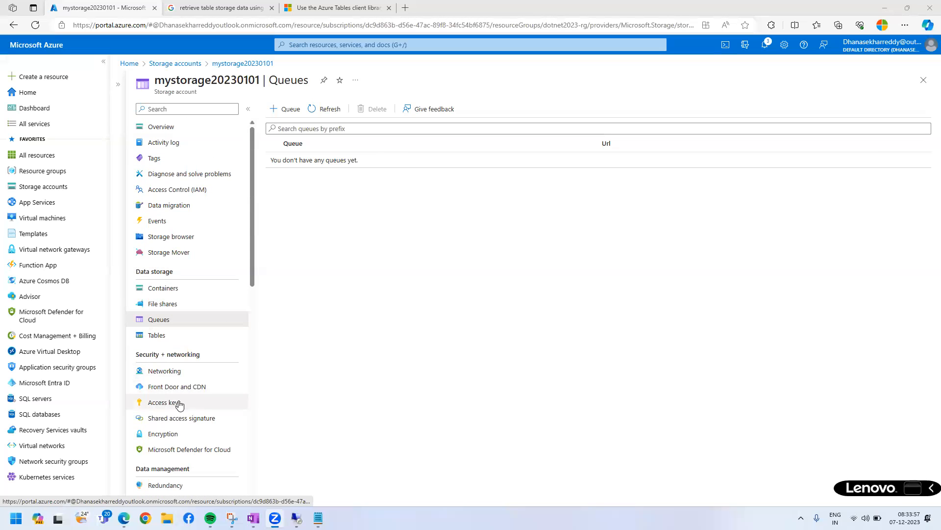
click(172, 404)
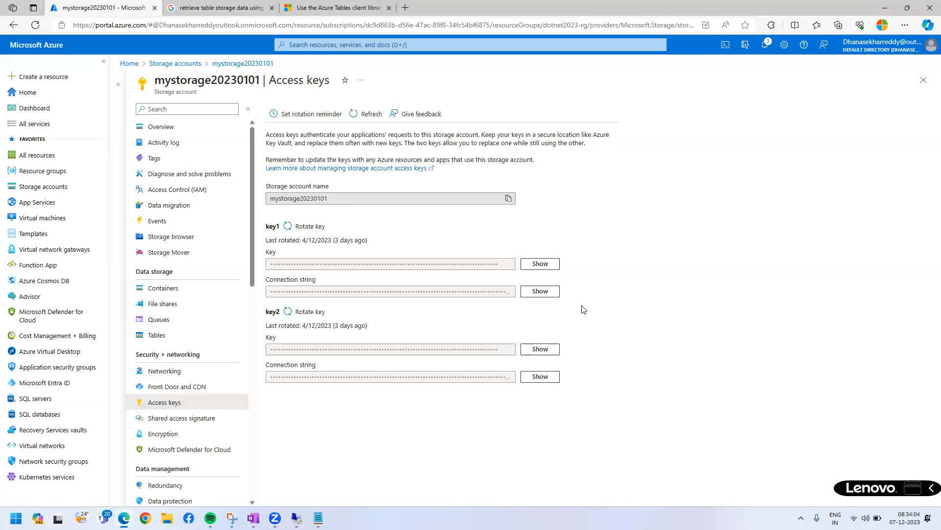
click(539, 264)
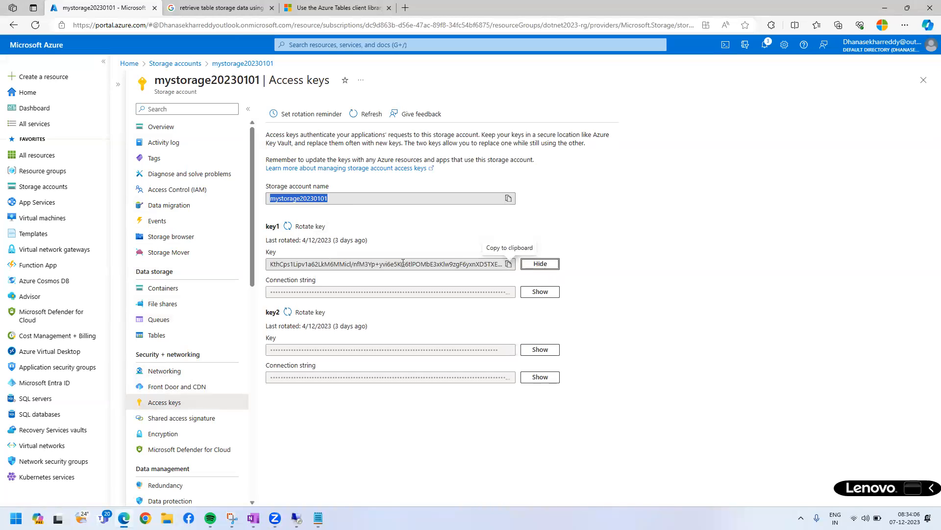
drag(283, 263, 501, 261)
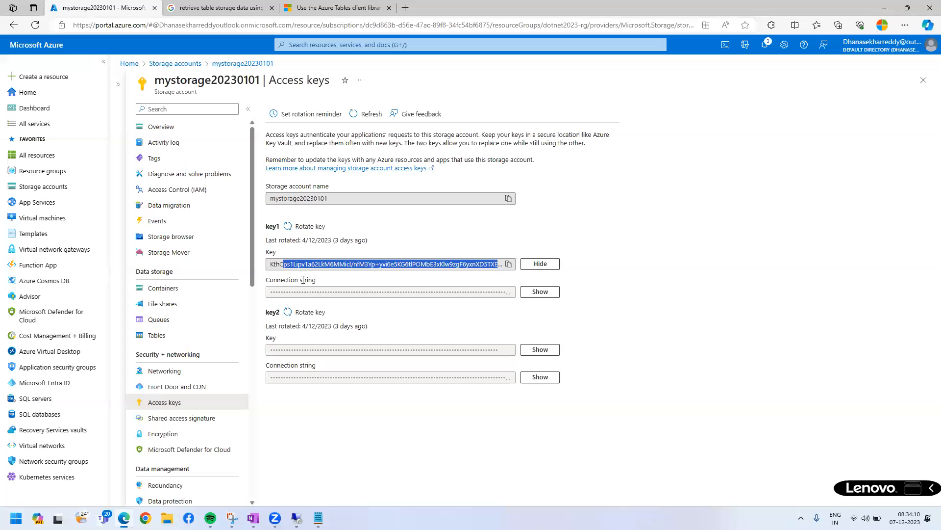
drag(266, 280, 317, 280)
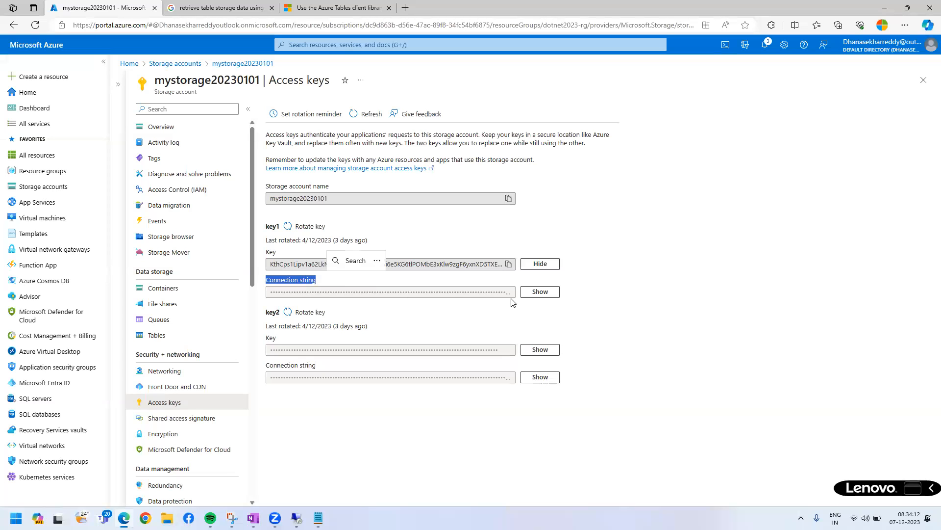
click(536, 293)
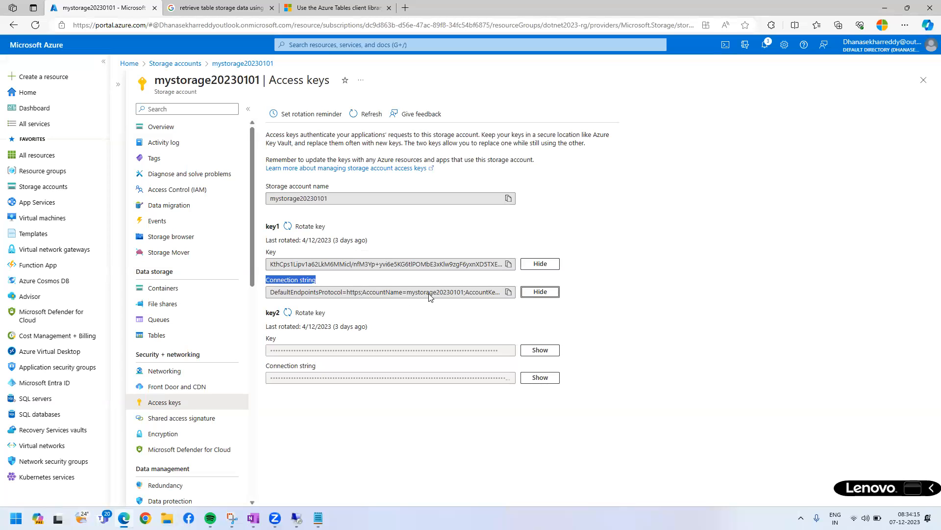
Copy key1's connection string into the Notepad notes above the queue entry and highlight the part starting at the account key.
double_click(382, 292)
click(509, 291)
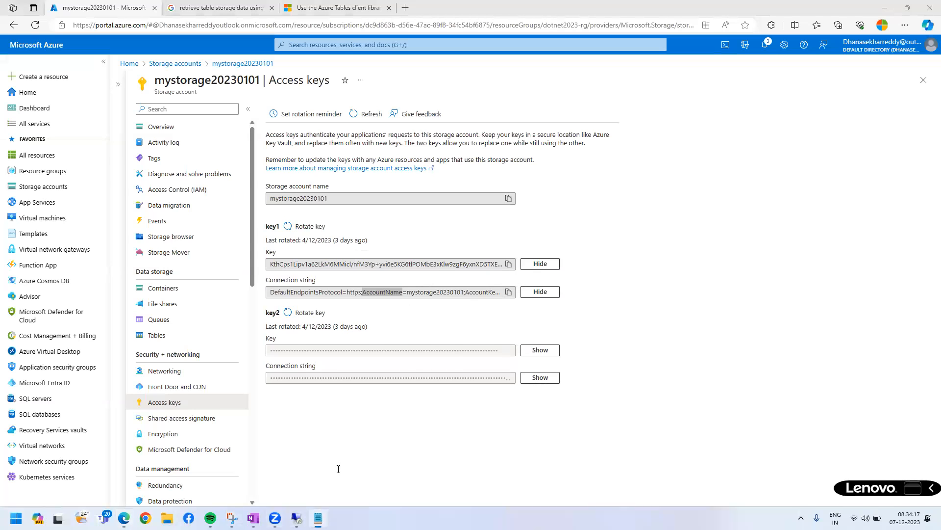
click(318, 517)
click(135, 359)
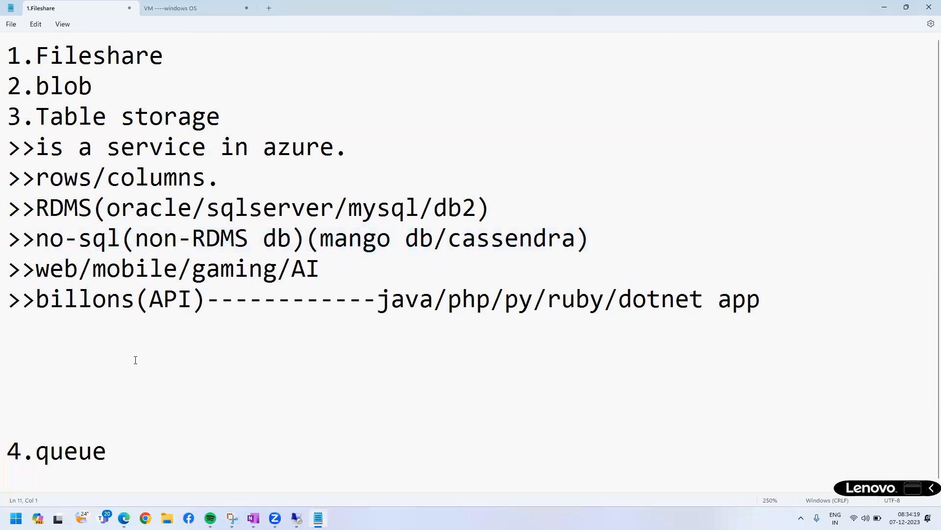
key(ctrl+v)
scroll(215, 354, down, 4)
scroll(223, 354, down, 11)
drag(431, 168, 923, 177)
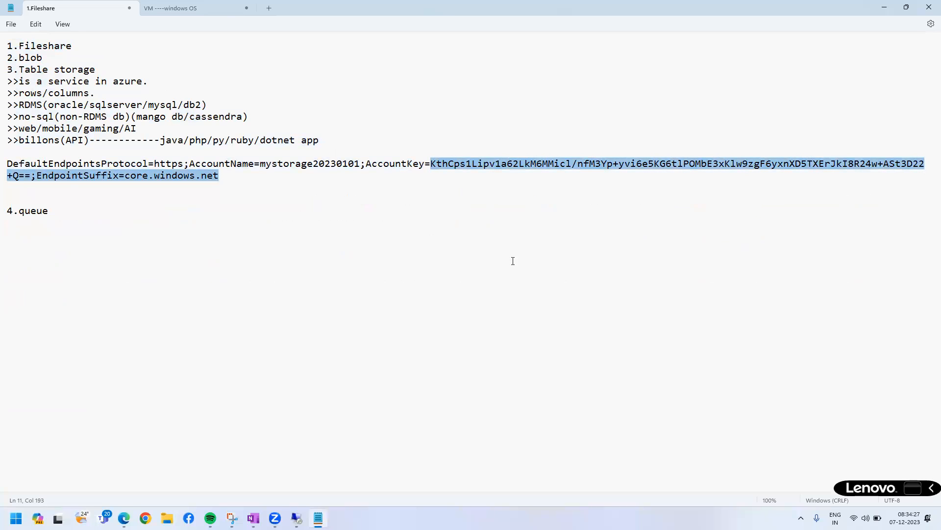
Highlight the endpoints protocol, account name, account key and endpoint suffix parts of the connection string in the notes in turn.
click(265, 257)
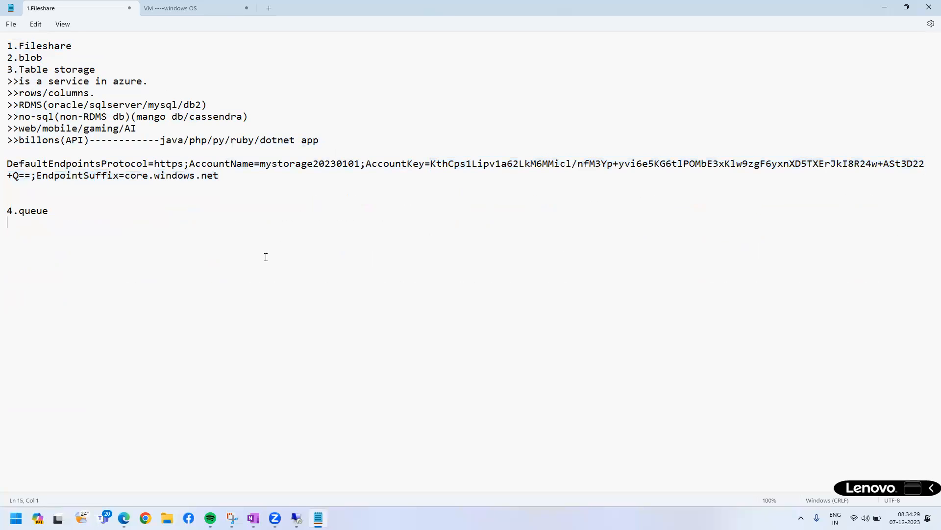
drag(150, 164, 7, 165)
double_click(158, 163)
drag(260, 164, 361, 163)
drag(431, 163, 30, 176)
double_click(136, 175)
click(184, 175)
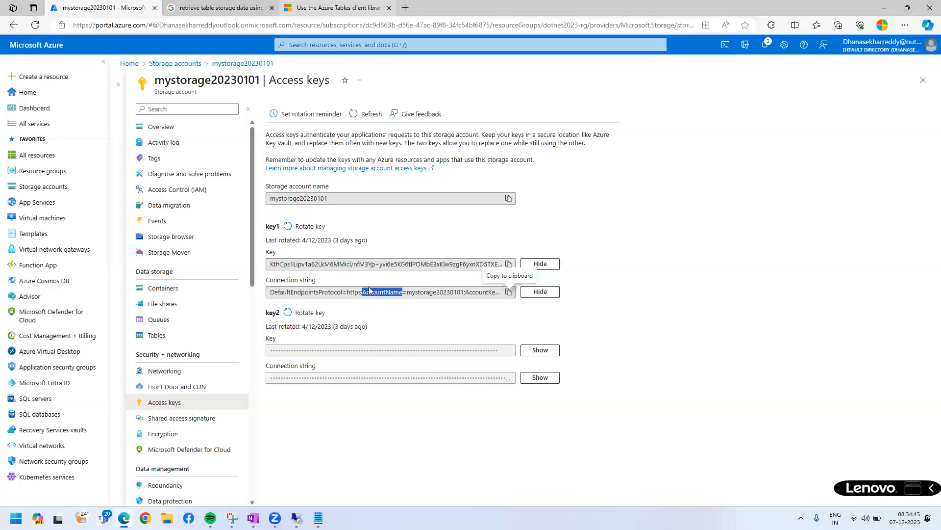
Switch to the Azure Tables Java documentation in the browser and highlight the Cosmos DB connection string declaration and the ConnectionString setting in the System.getenv example.
scroll(380, 254, up, 3)
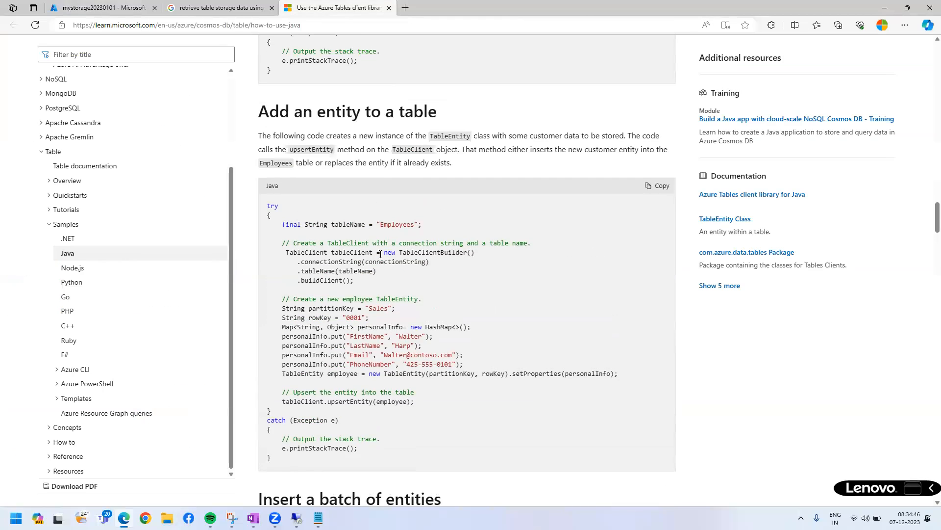
scroll(428, 278, up, 6)
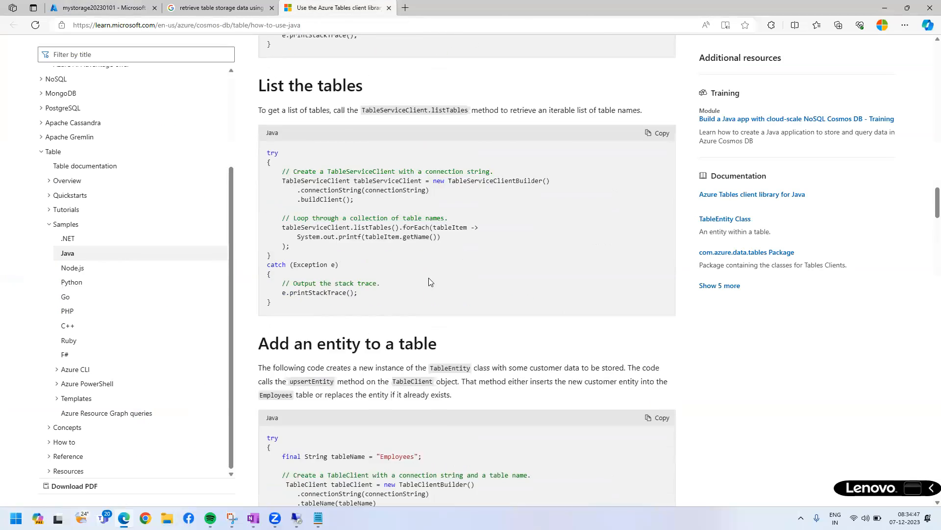
scroll(404, 333, up, 9)
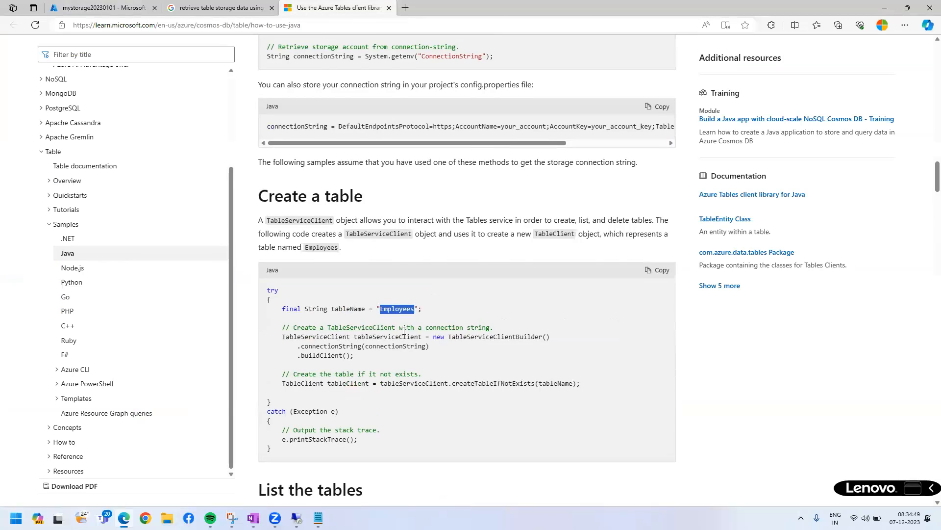
scroll(403, 309, up, 2)
drag(271, 267, 436, 308)
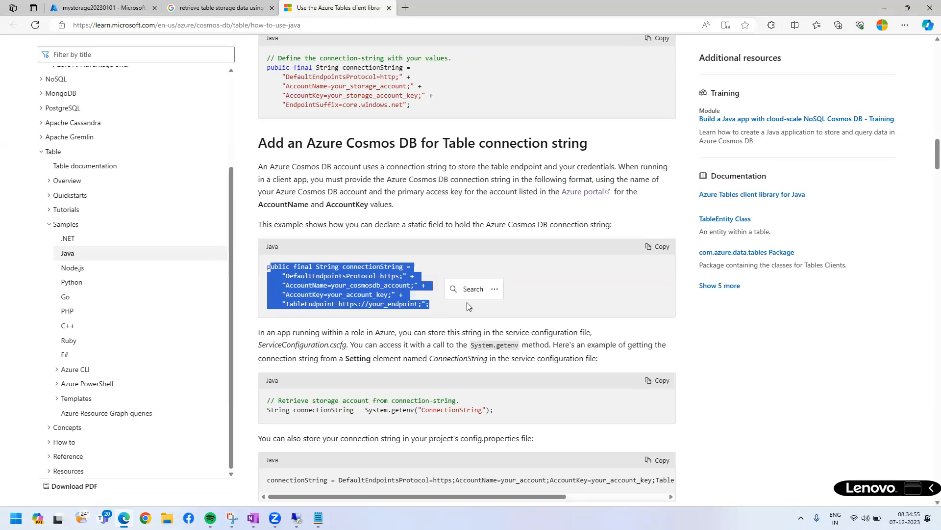
click(290, 265)
double_click(270, 245)
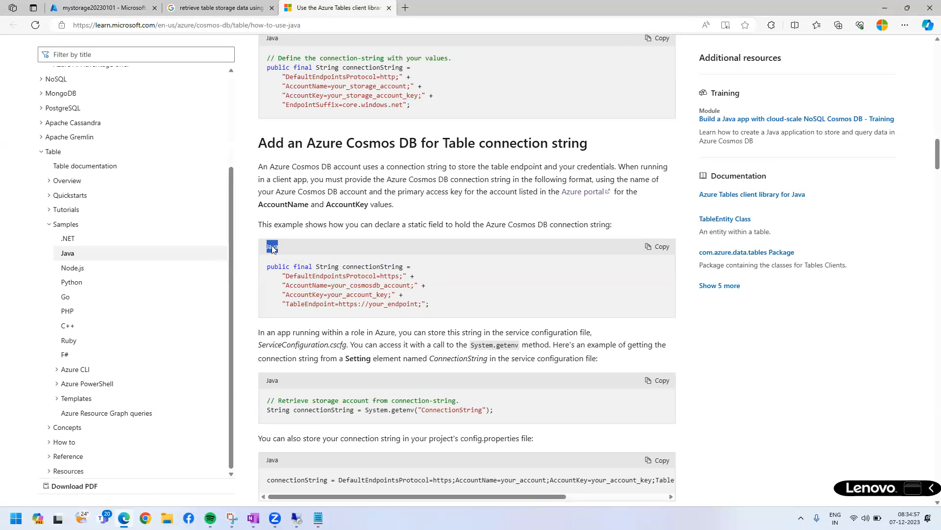
drag(296, 267, 428, 302)
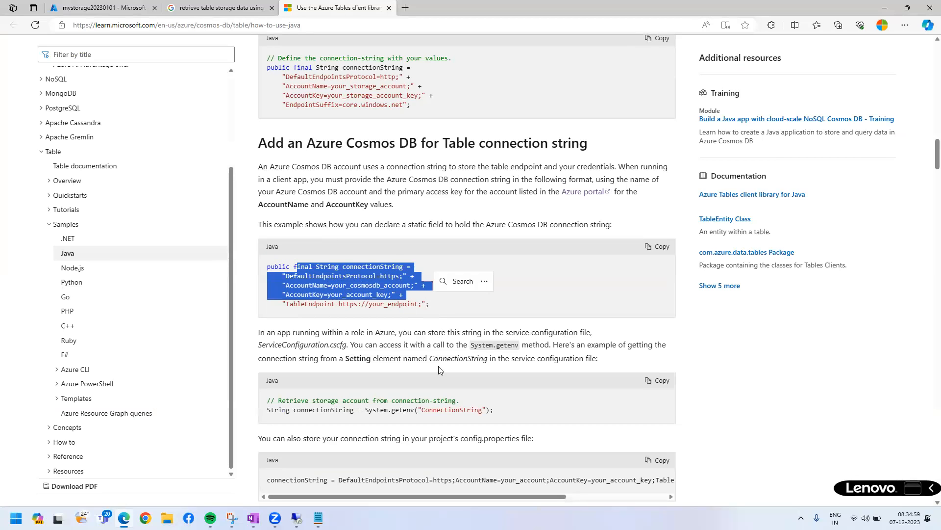
double_click(435, 410)
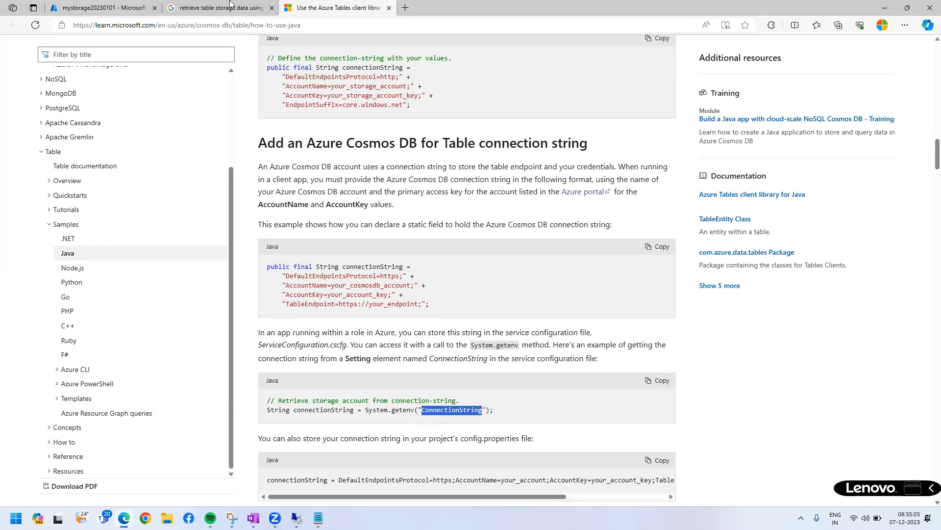
mouse_move(219, 6)
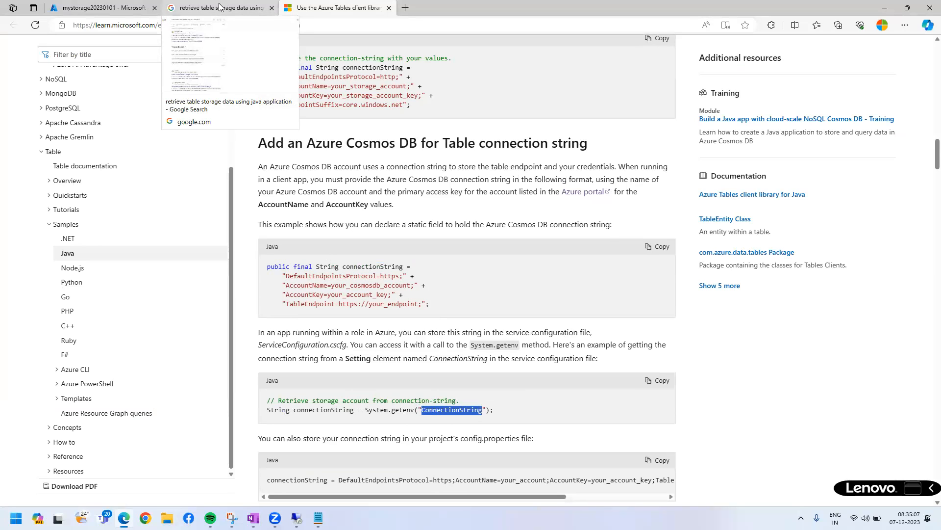
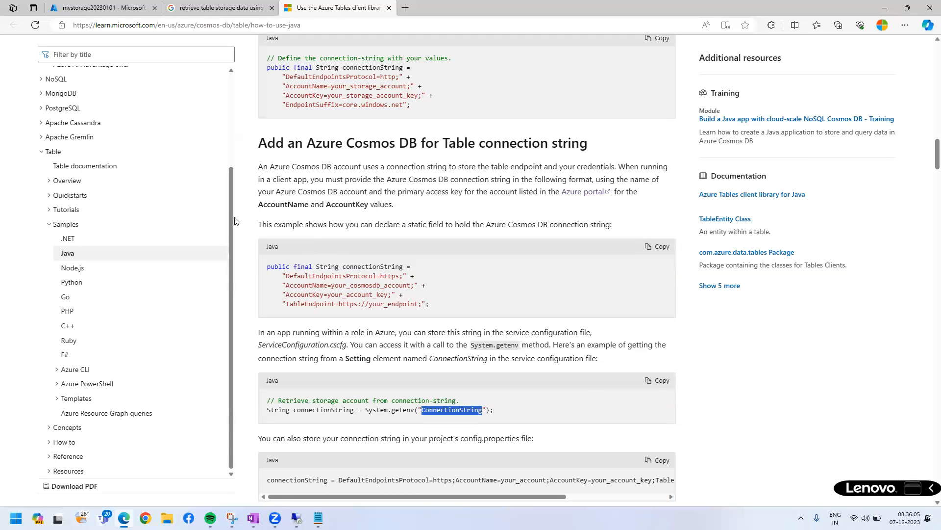
Draw red boxes around the Table sample languages from .NET to F# and around the Cosmos DB connection string declaration.
key(ctrl+2)
mouse_move(57, 231)
mouse_down()
mouse_move(118, 409)
mouse_move(136, 352)
mouse_move(144, 363)
mouse_up()
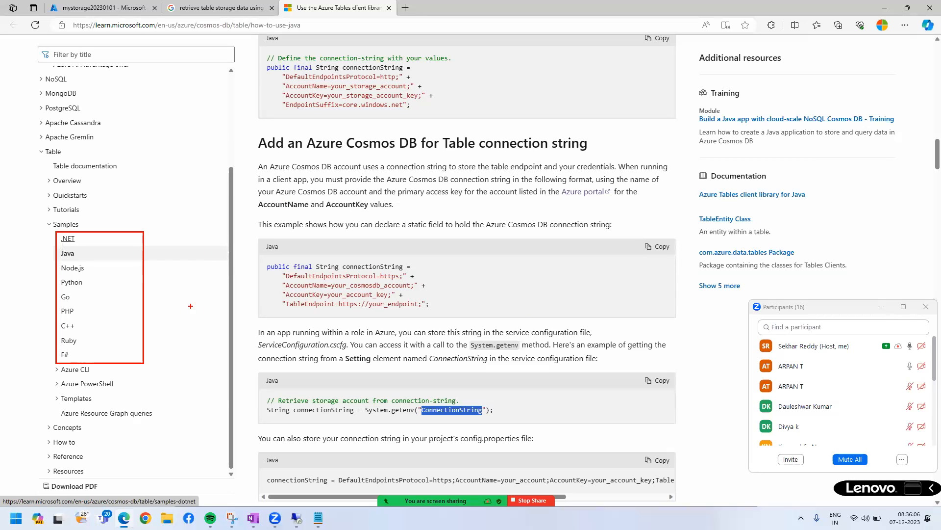
drag(253, 256, 531, 312)
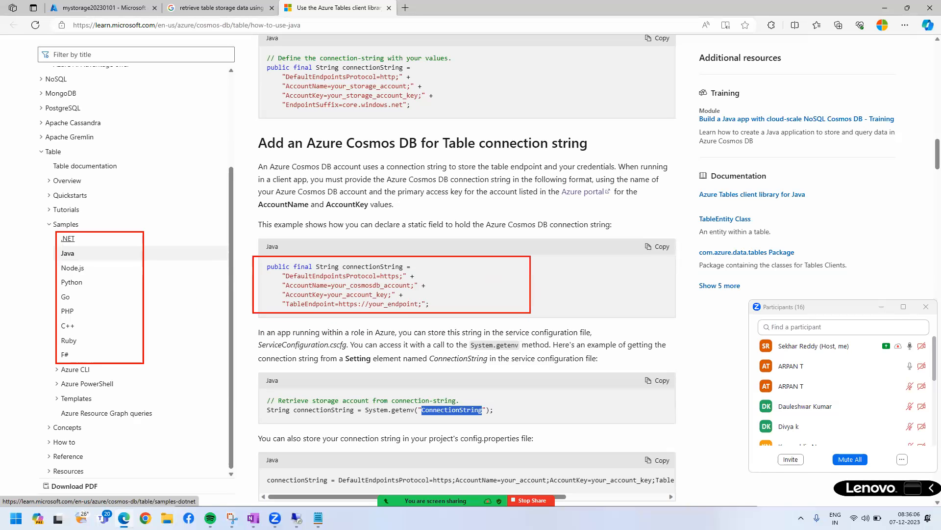
Return to the start of the documentation article and highlight its title about the Azure Tables client library for Java.
scroll(185, 273, up, 3)
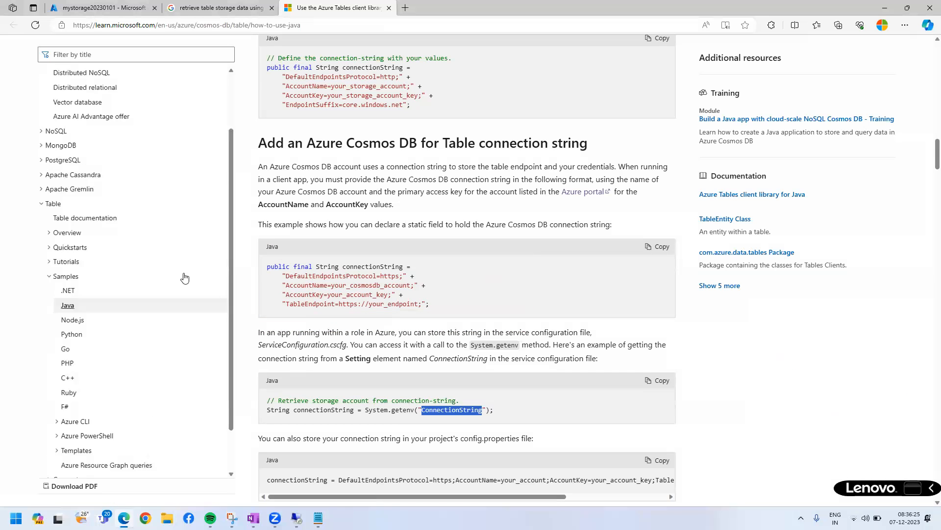
scroll(409, 271, up, 2)
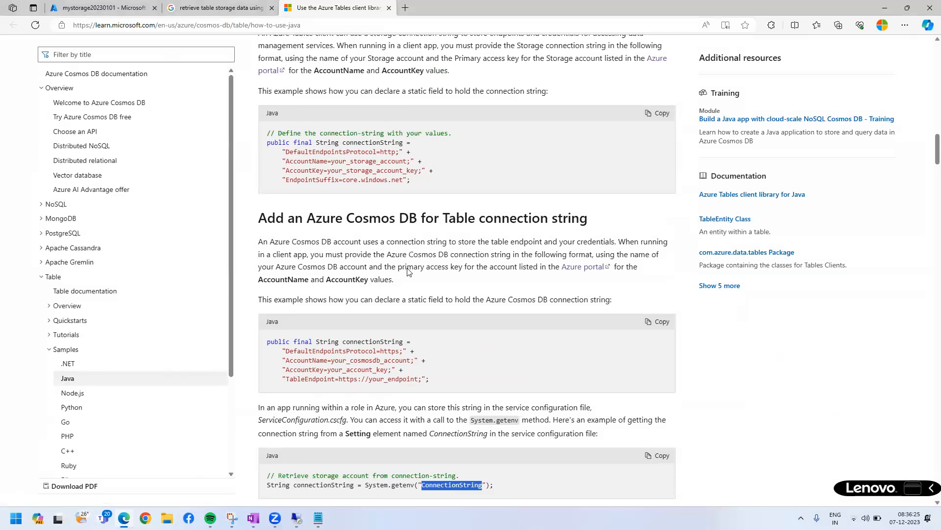
scroll(409, 271, up, 20)
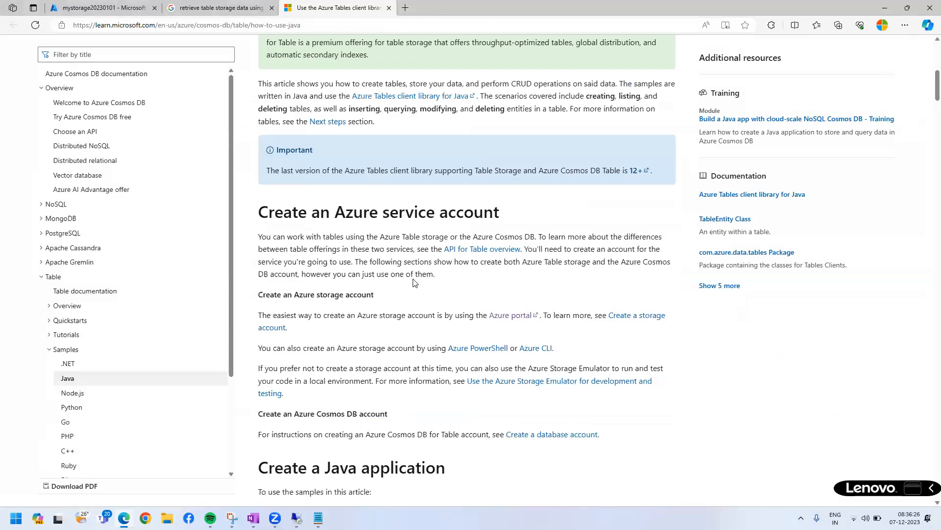
scroll(414, 282, up, 10)
drag(258, 205, 487, 244)
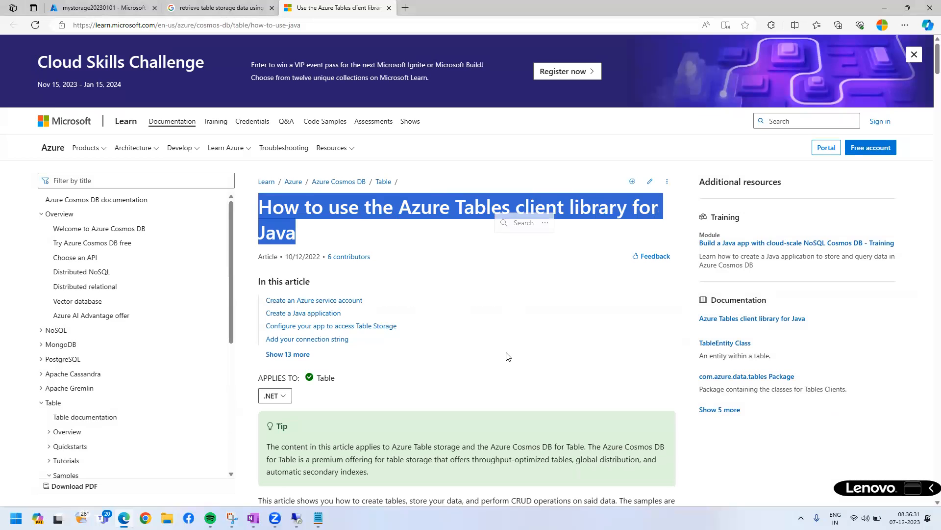
Highlight the Azure service account and Java application headings and the table API import statements in the article.
scroll(339, 157, down, 4)
drag(353, 167, 276, 166)
scroll(481, 346, down, 5)
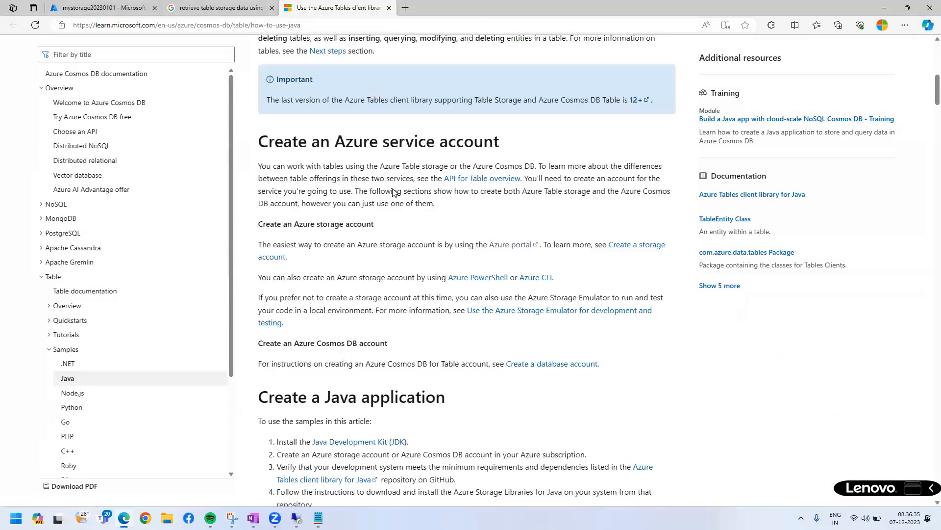
drag(364, 134, 553, 136)
drag(300, 397, 445, 390)
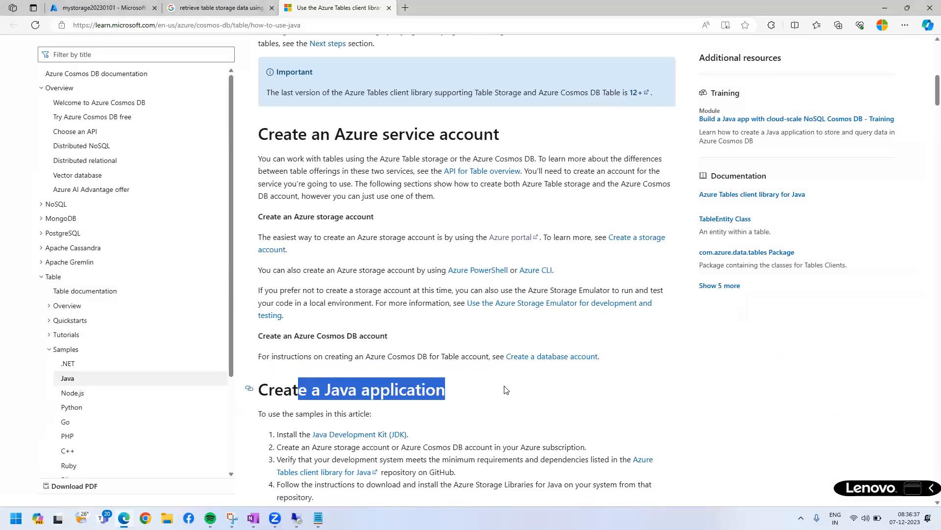
scroll(446, 343, down, 8)
drag(279, 237, 444, 303)
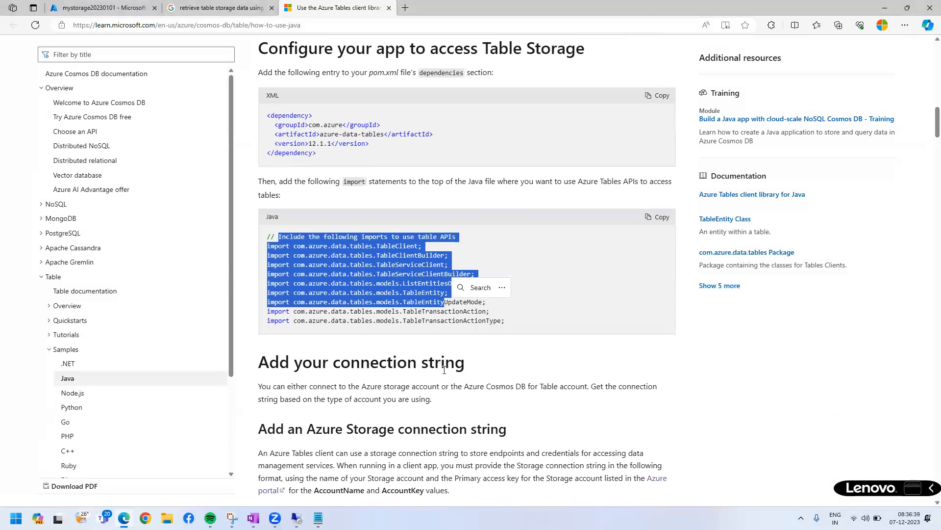
Compare key1's connection string in the Azure portal with the Azure Storage connection string declaration in the Java documentation, highlighting both.
scroll(445, 369, down, 3)
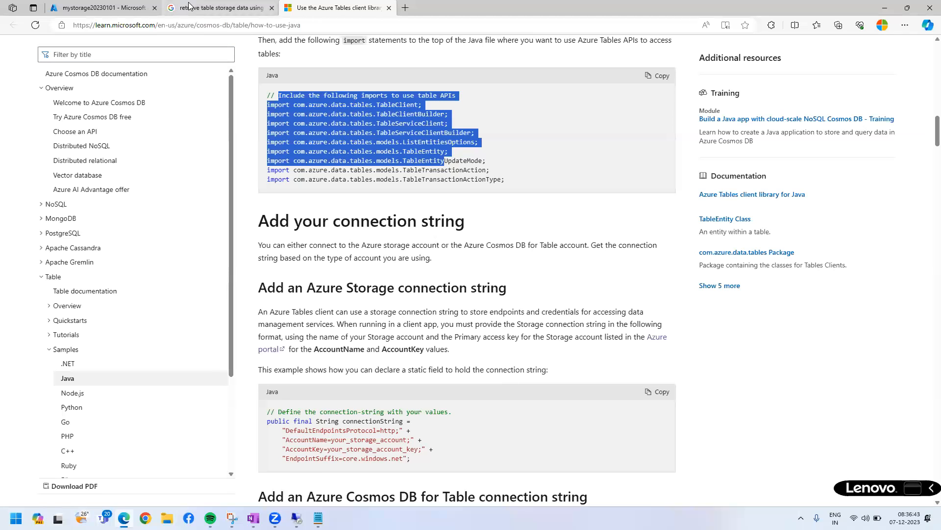
click(221, 8)
click(105, 8)
drag(278, 292, 424, 291)
click(339, 8)
drag(305, 420, 421, 461)
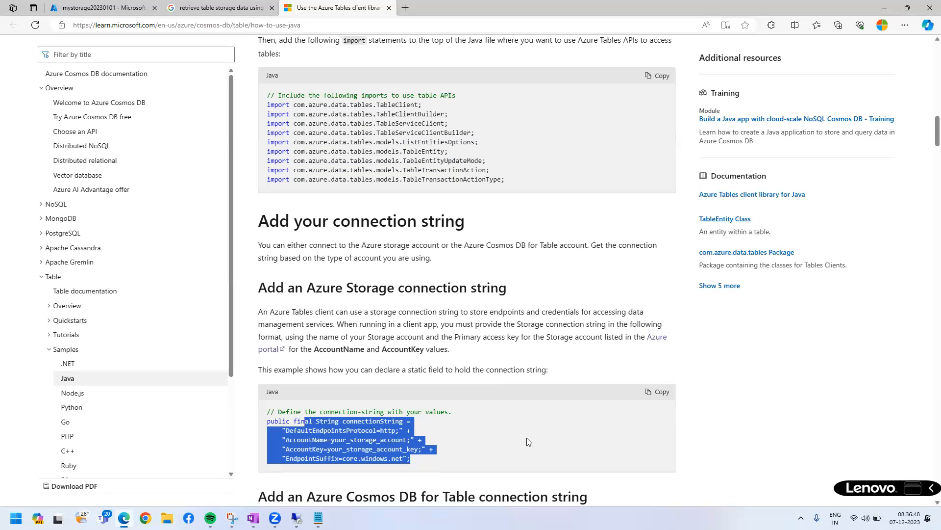
click(603, 429)
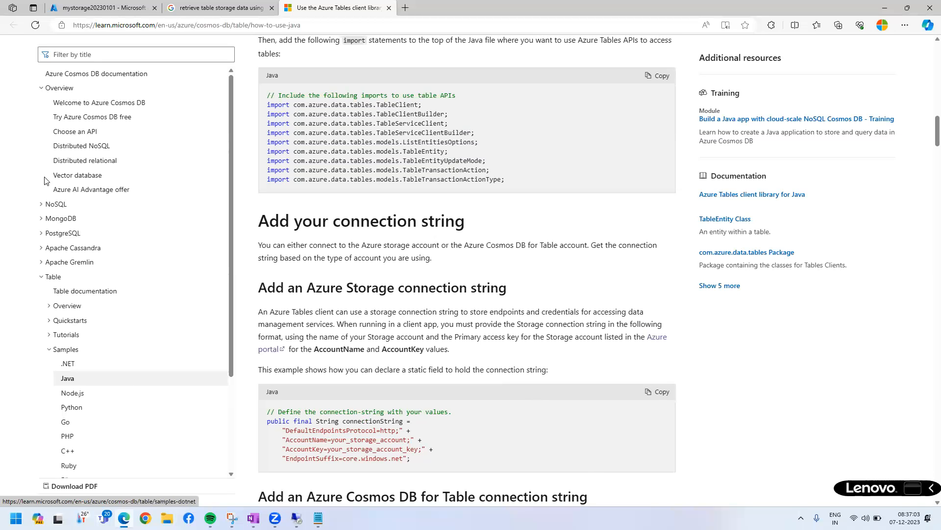
Switch back to the Azure portal and open the queues of mystorage20230101.
scroll(67, 223, up, 8)
scroll(72, 231, up, 2)
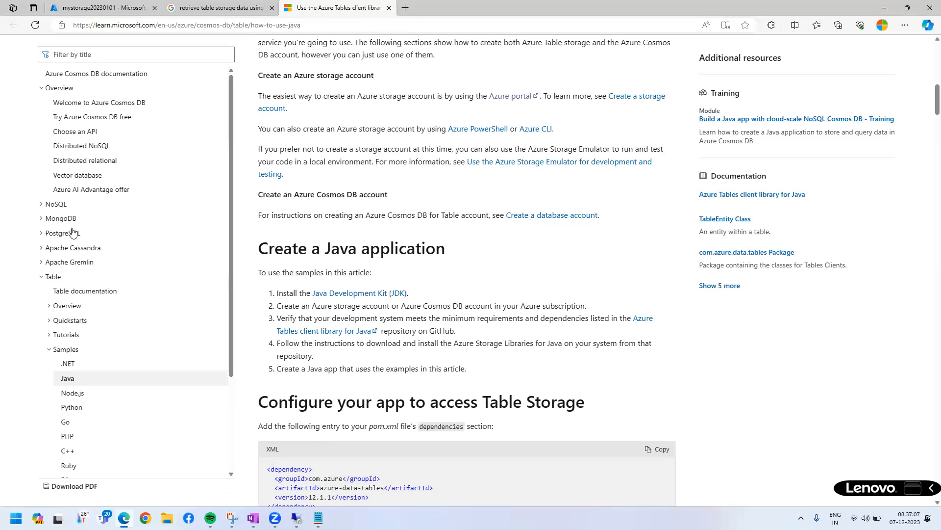
click(97, 8)
click(332, 434)
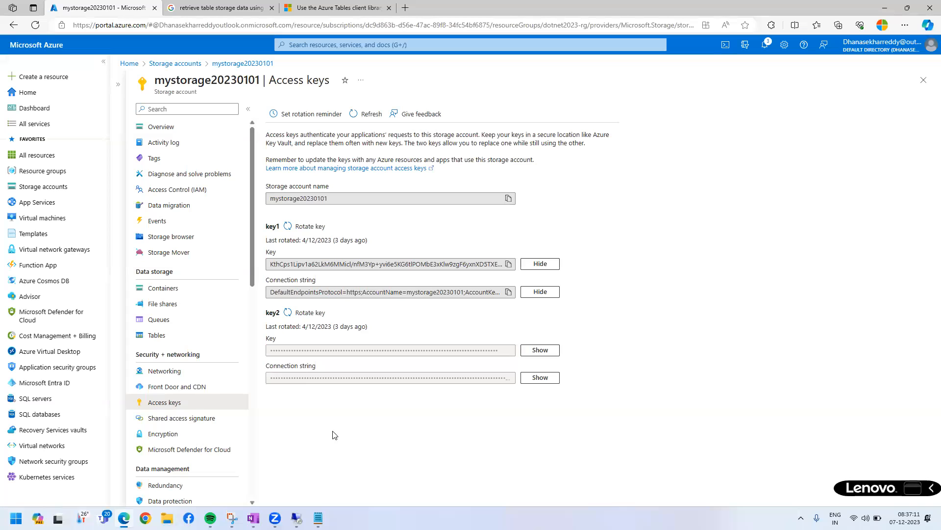
click(186, 325)
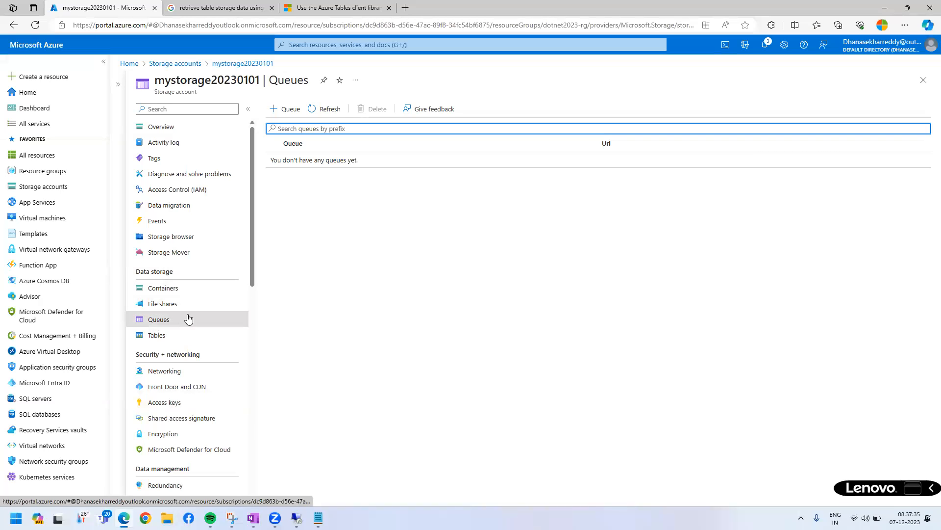
Draw a red box around the four data storage types and mark Containers, File shares and Tables with pen strokes.
key(ctrl+2)
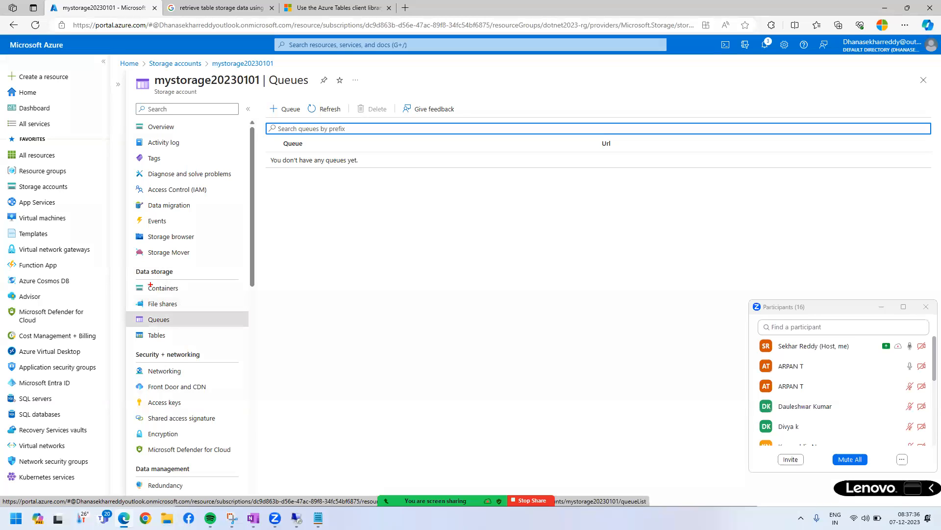
drag(131, 278, 216, 339)
drag(200, 282, 231, 267)
drag(186, 303, 216, 293)
mouse_move(178, 336)
mouse_down()
mouse_move(221, 365)
mouse_move(257, 359)
mouse_up()
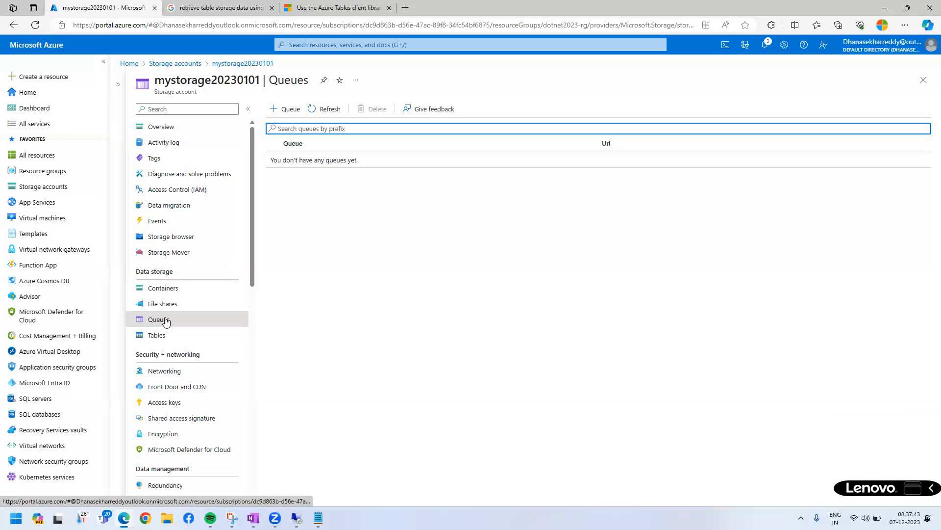
click(163, 319)
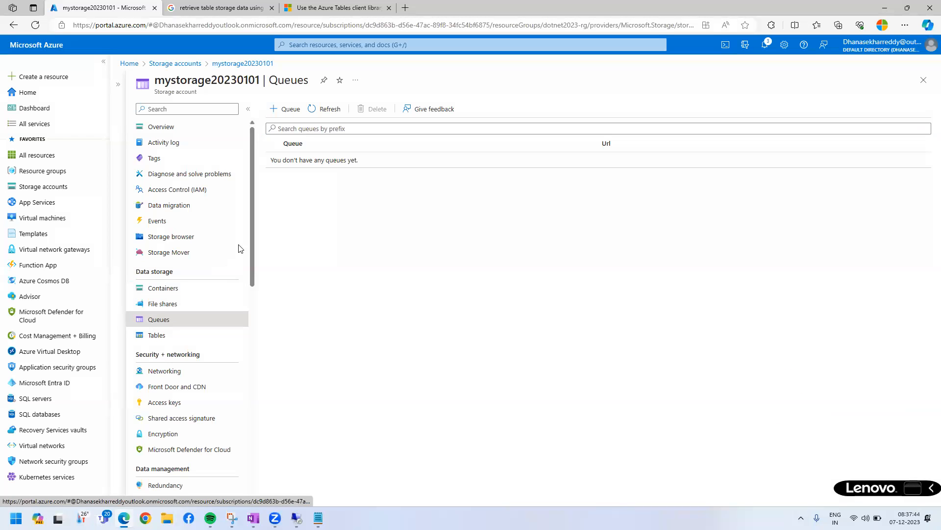
Create a storage queue named myqueue in mystorage20230101.
click(288, 110)
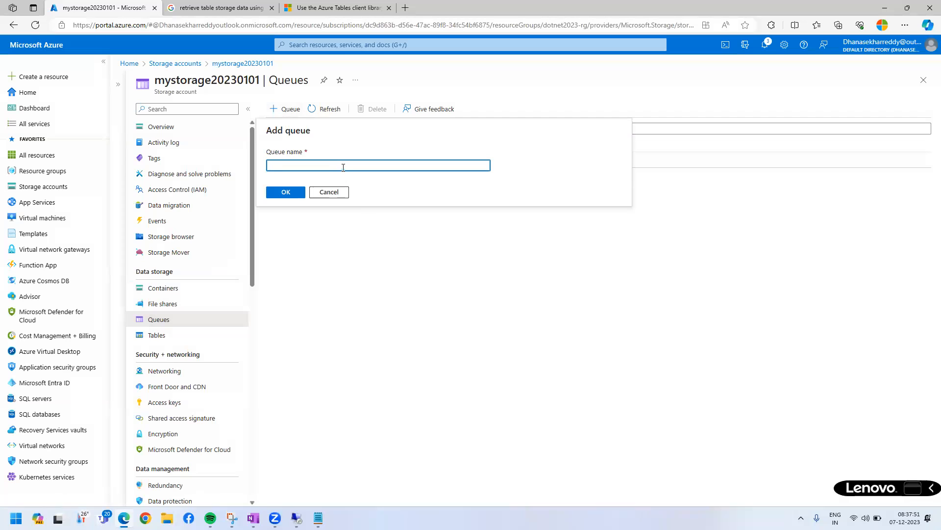
text(myqueue)
click(289, 192)
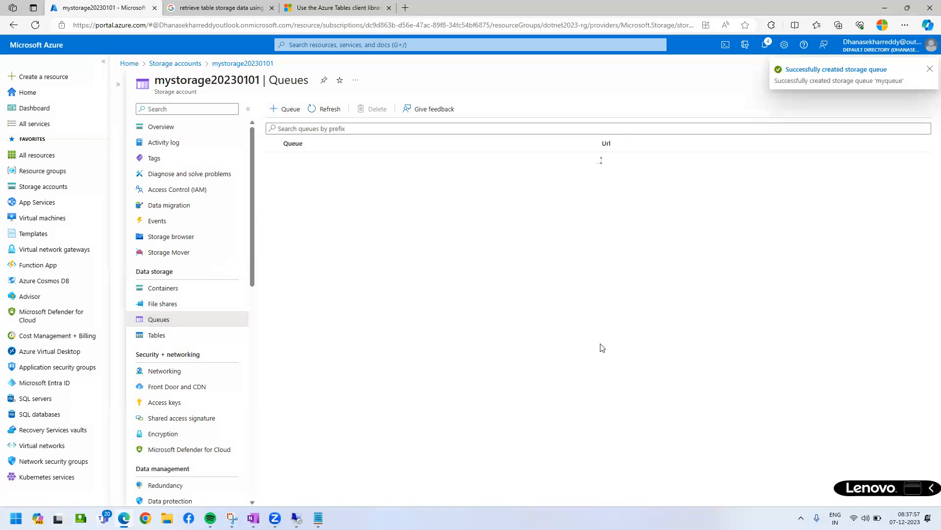
Open myqueue and add the message "Hello, Please attend the azure session." with the default expiry of 7 days.
click(296, 163)
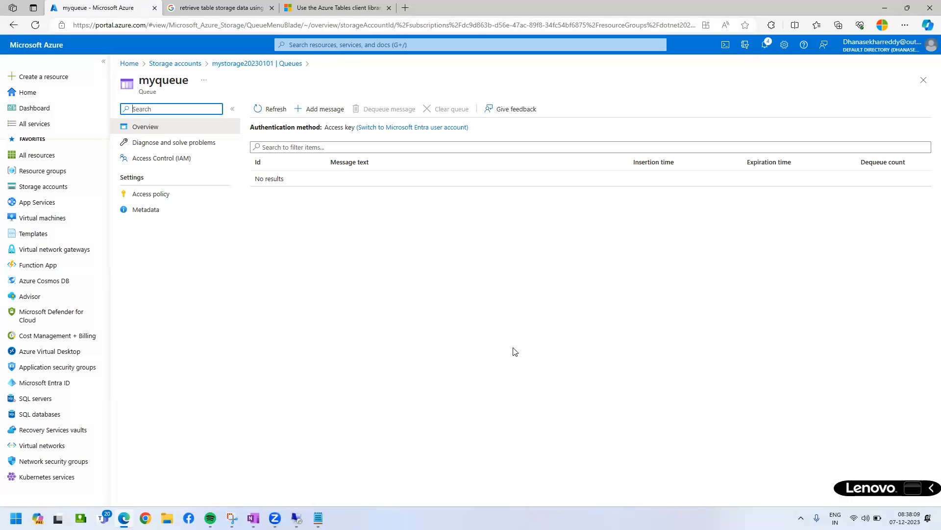
click(319, 110)
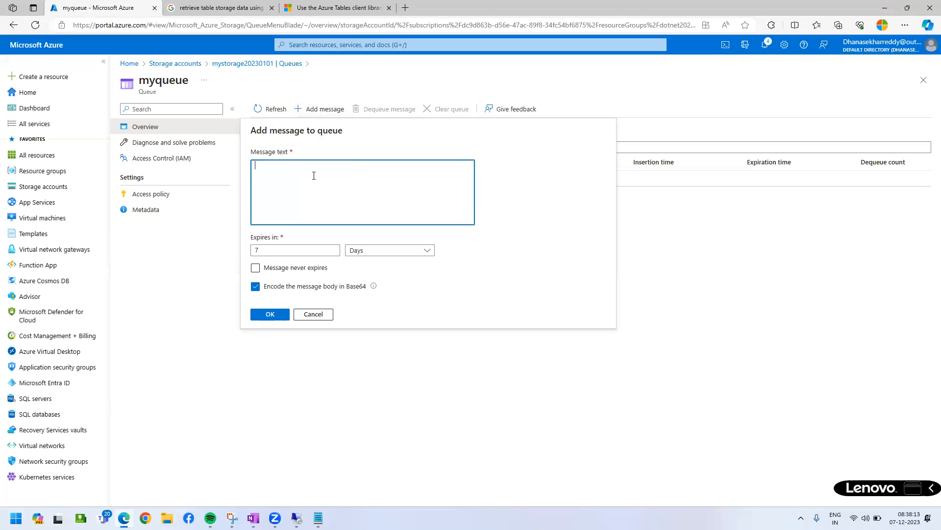
text(Hello)
text(Please a)
text(ttend the dem)
text(azure session.)
click(274, 316)
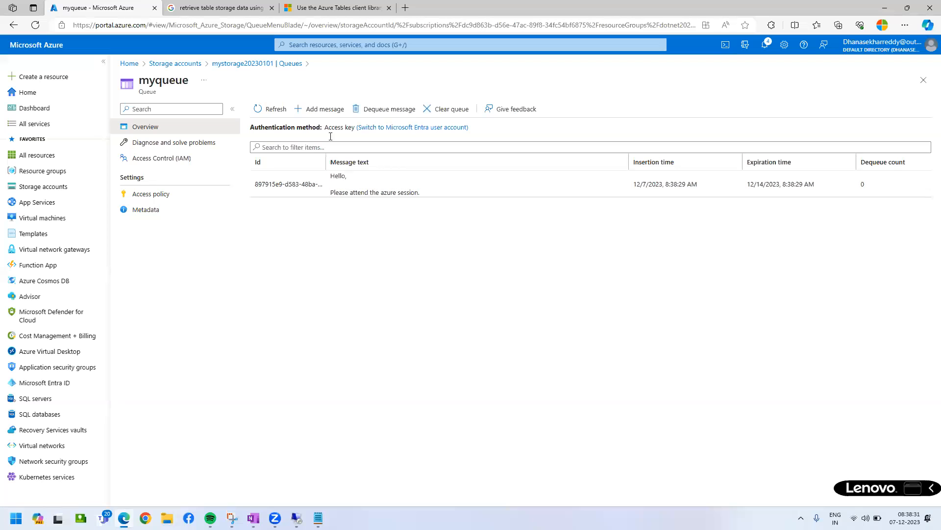
Add a second message to myqueue reading "Hello, Please attend the AWS session.".
click(330, 116)
double_click(308, 183)
text(AWS)
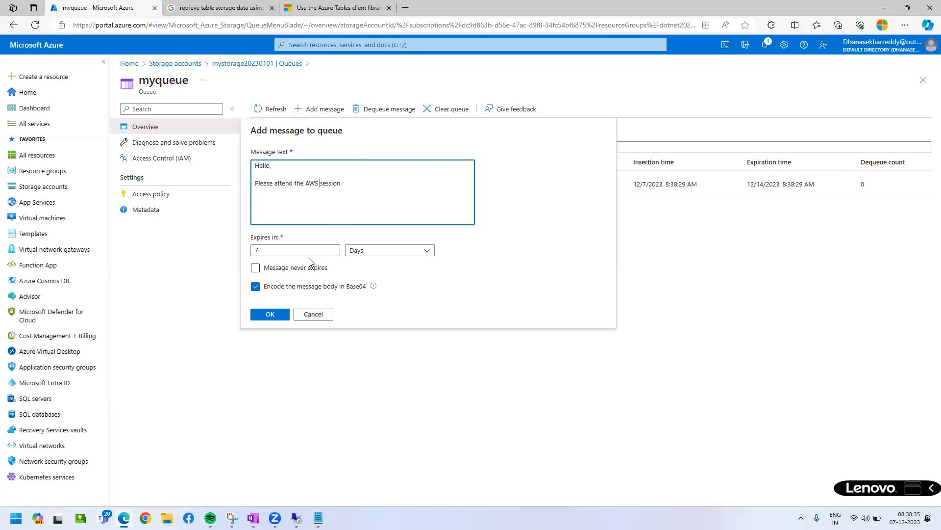
click(269, 314)
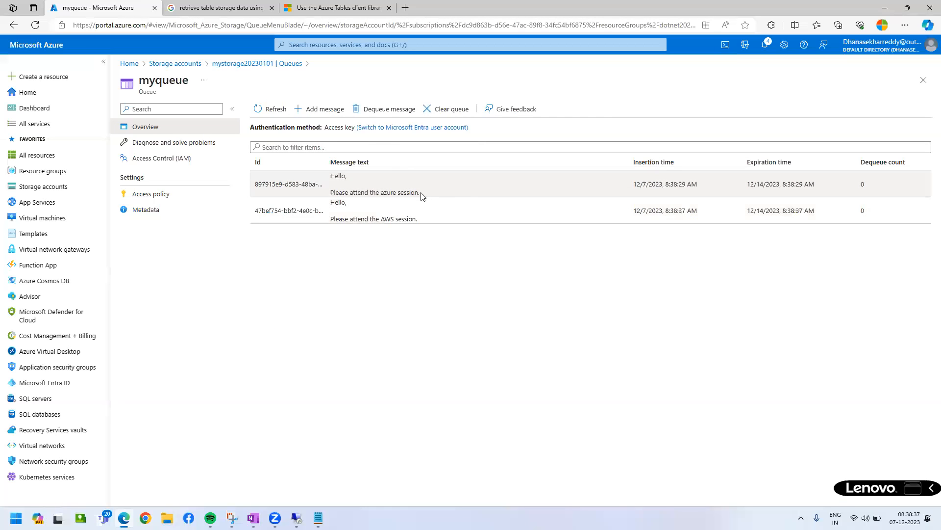
Add a third message to myqueue reading "Hello, Please attend the Google cloud session.".
click(325, 112)
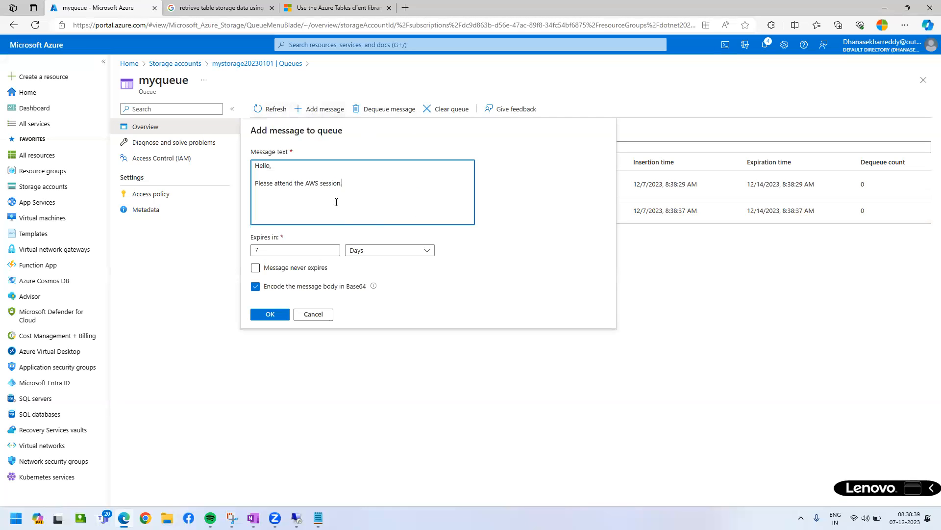
double_click(318, 185)
text(Google)
double_click(314, 186)
key(Right)
text(cloud)
click(271, 314)
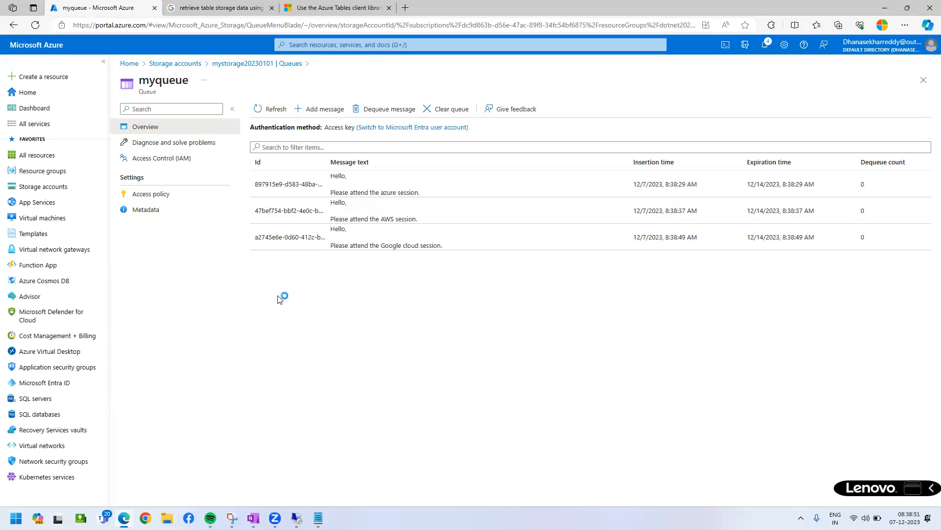
Sketch the message flow by boxing the first message's ID, drawing an arrow to a new box and extending the diagram from there.
key(ctrl+2)
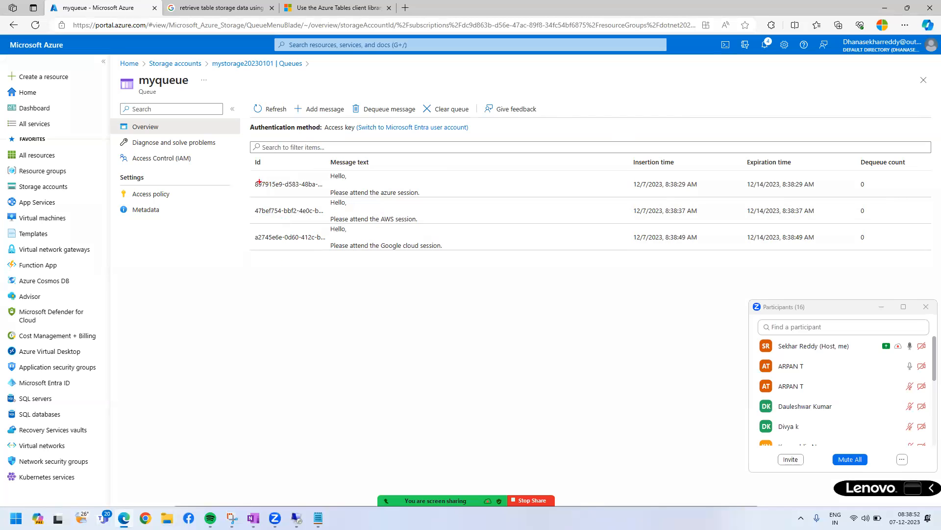
drag(247, 177, 328, 194)
mouse_move(245, 187)
mouse_down()
mouse_move(201, 262)
mouse_move(387, 333)
mouse_up()
drag(362, 311, 380, 354)
drag(392, 301, 483, 365)
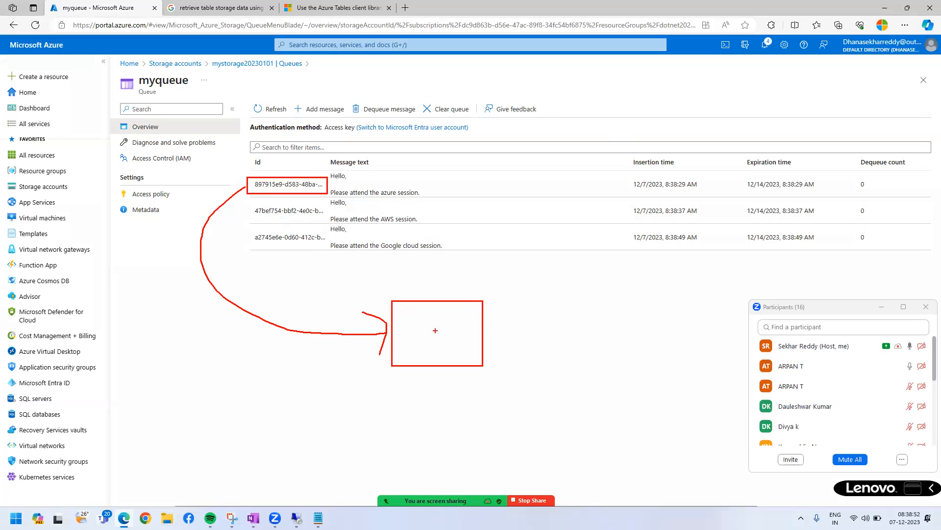
mouse_move(432, 340)
mouse_down()
mouse_move(604, 301)
mouse_move(680, 327)
mouse_up()
mouse_move(607, 278)
mouse_down()
mouse_move(637, 268)
mouse_move(659, 328)
mouse_move(692, 283)
mouse_move(705, 282)
mouse_up()
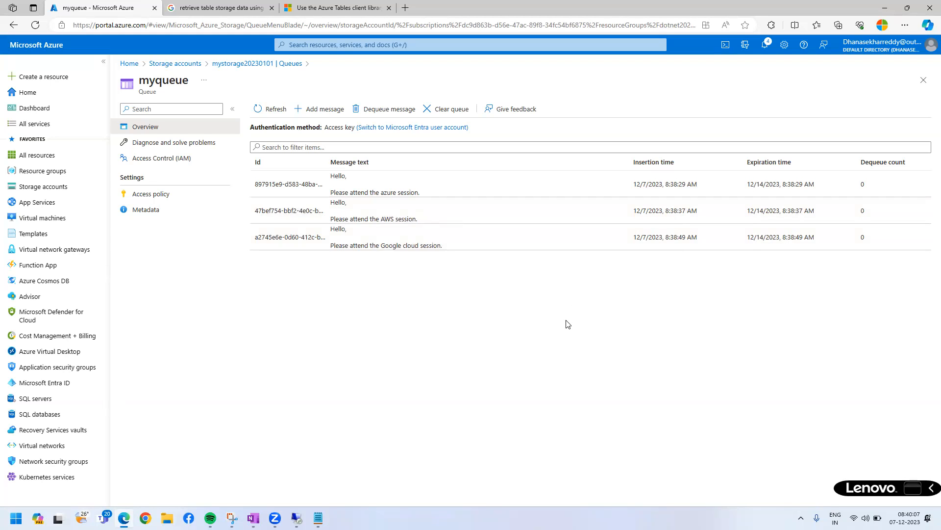
Close myqueue, mark the four data storage types of mystorage20230101 with a box, and clear the marking.
click(923, 80)
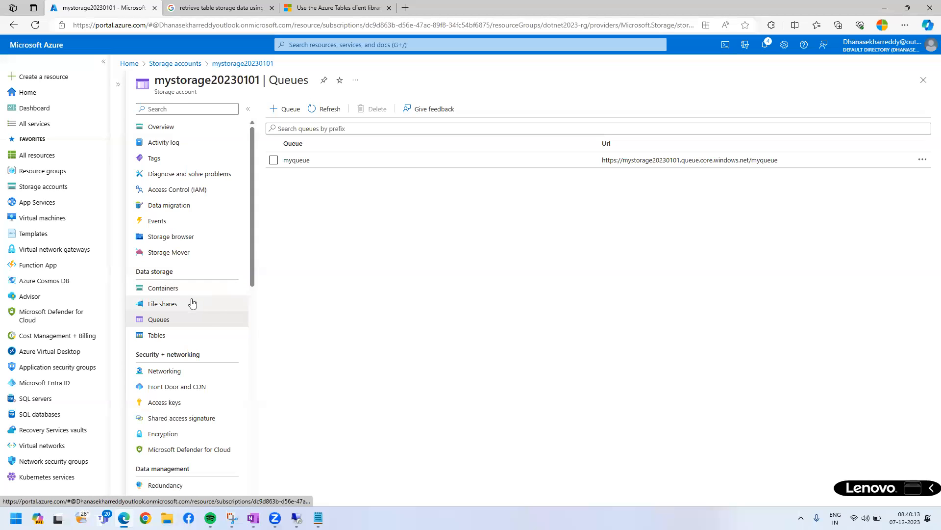
drag(141, 278, 194, 339)
key(Escape)
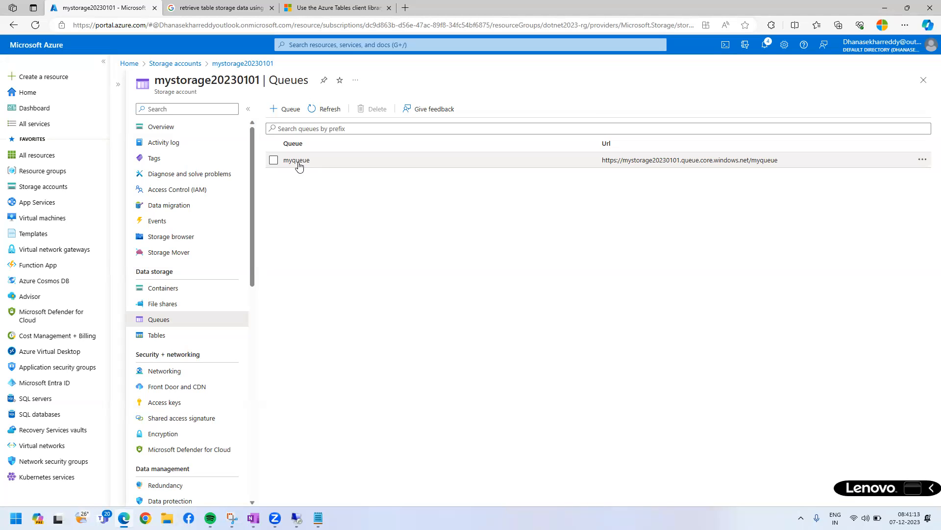
Highlight the Cosmos DB connection string and System.getenv examples in the Java documentation, and the storage account name in the Azure portal.
click(321, 7)
scroll(408, 317, down, 15)
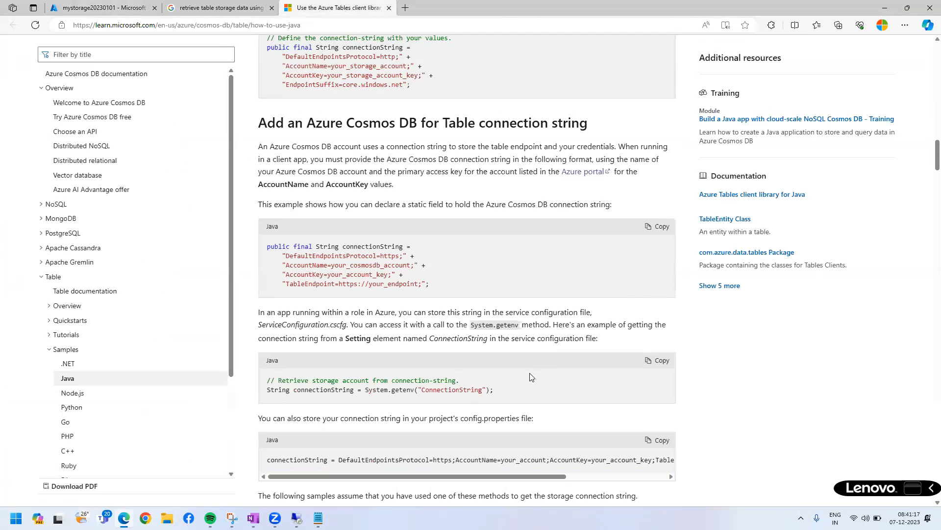
drag(358, 214, 537, 343)
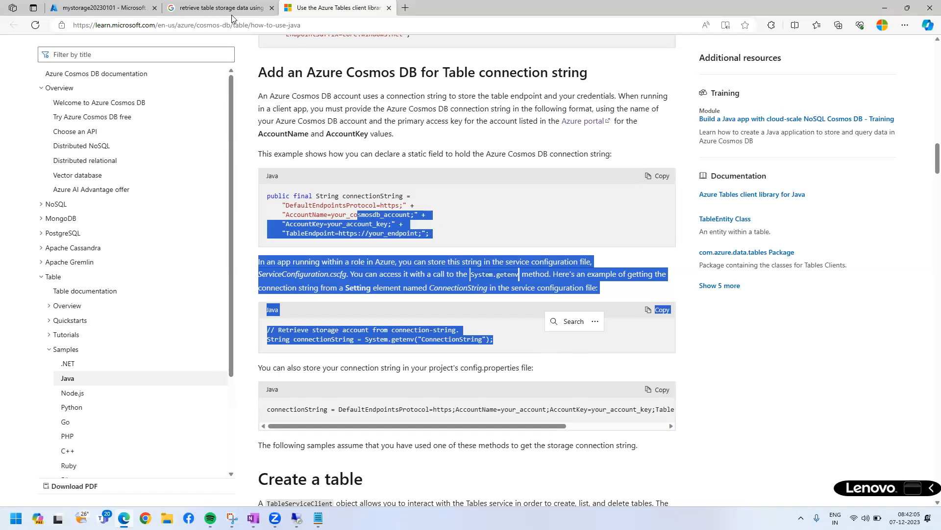
click(120, 4)
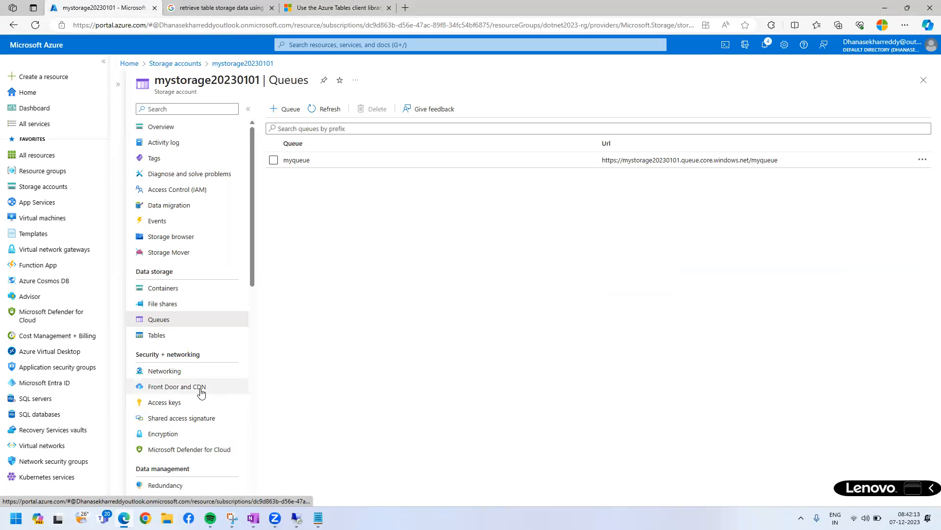
double_click(209, 79)
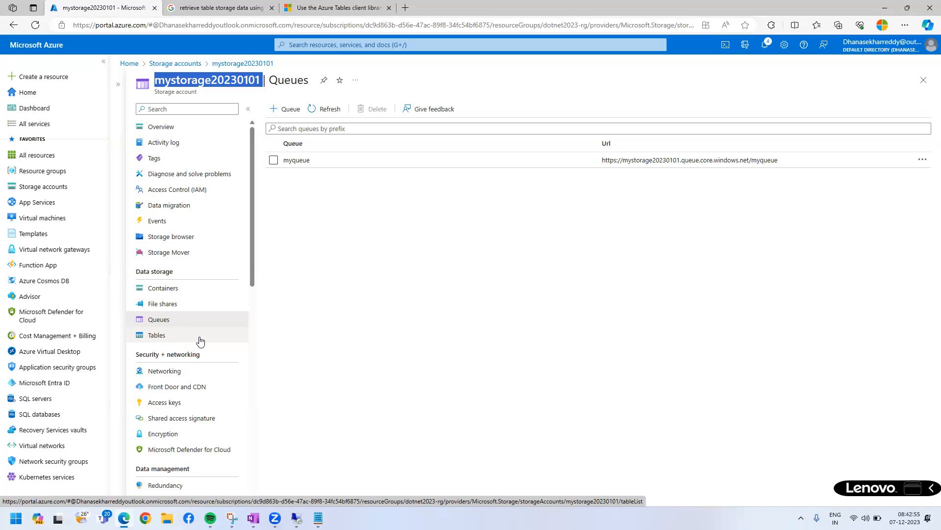
Switch to Azure Storage Explorer on the remote machine, view the data types offered for a new emp entity's city property, and cancel the entity.
click(297, 518)
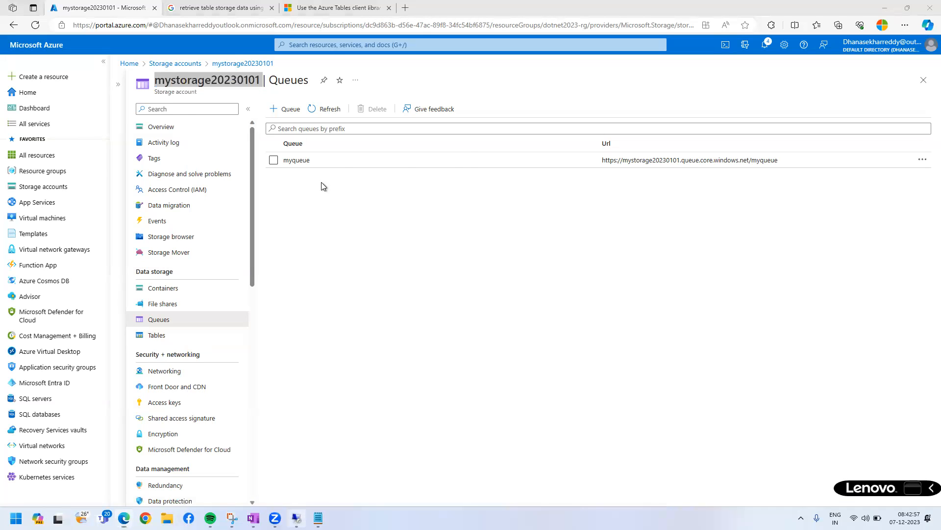
click(286, 54)
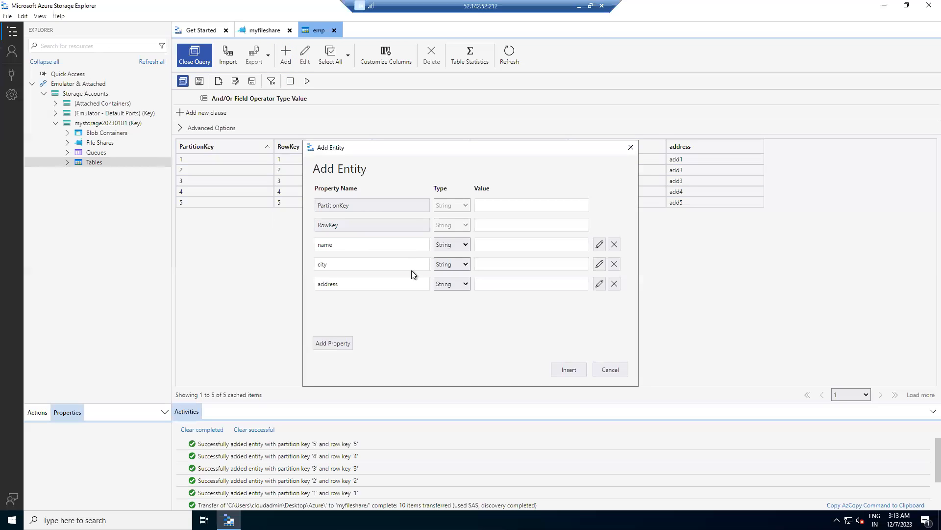
click(461, 265)
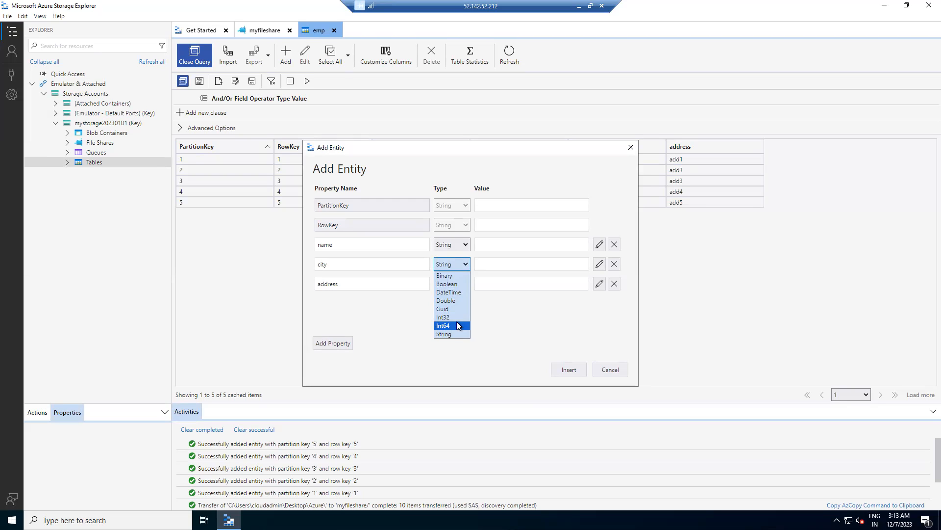
click(386, 357)
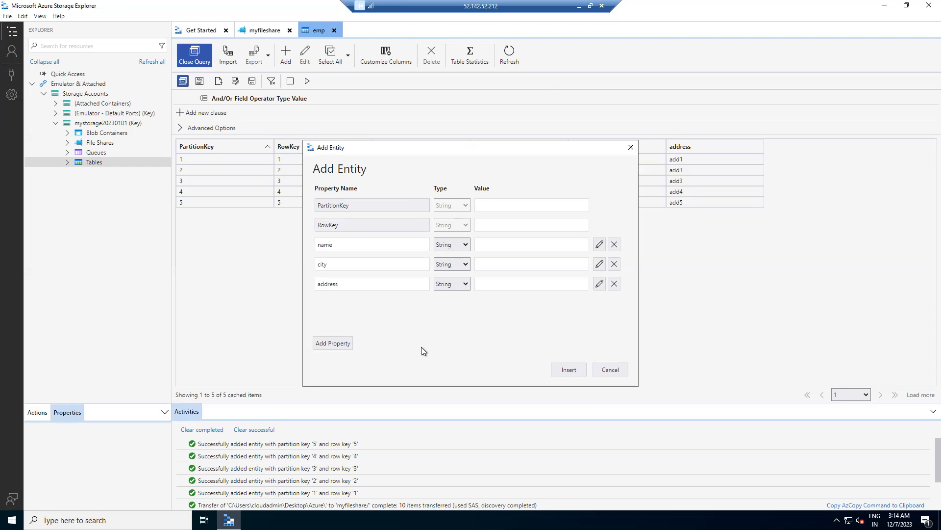
click(611, 370)
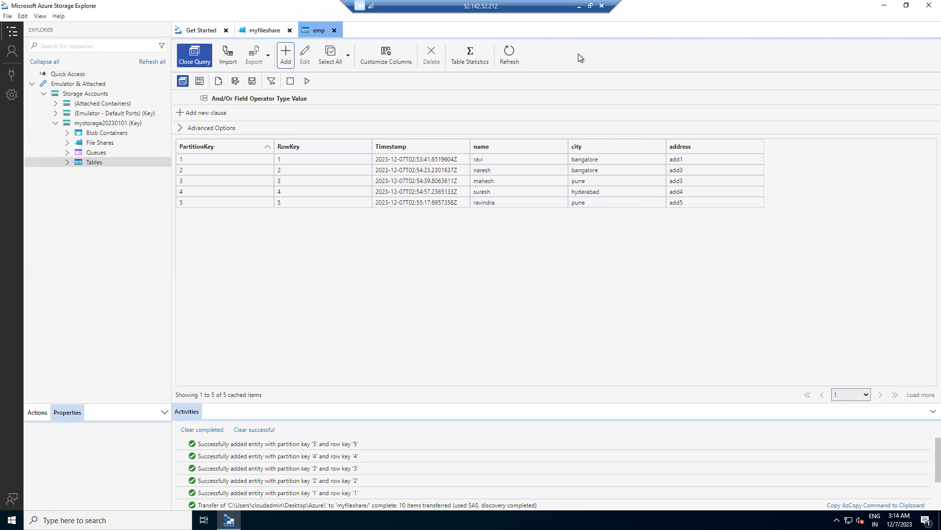
click(580, 7)
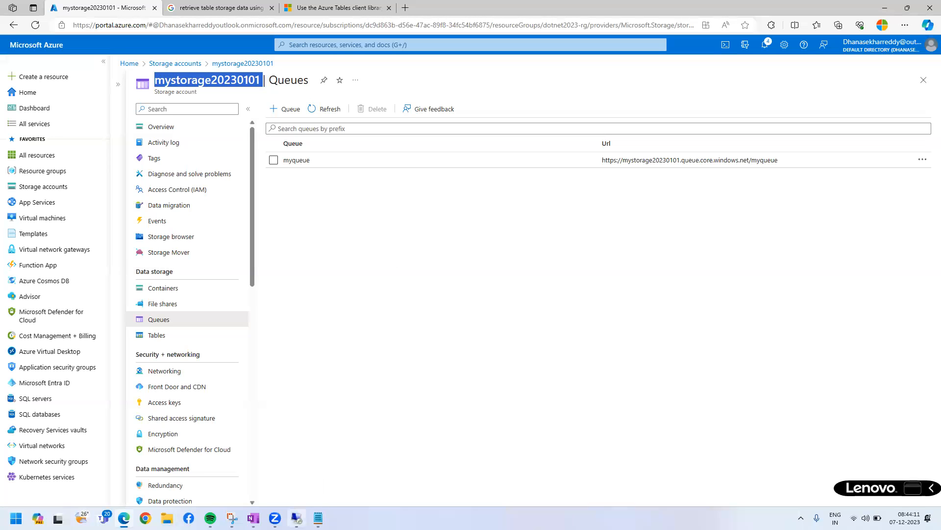
Create a table named dept under the Tables of mystorage20230101 in Azure Storage Explorer on the remote machine, and return to the Azure portal.
click(318, 517)
click(318, 518)
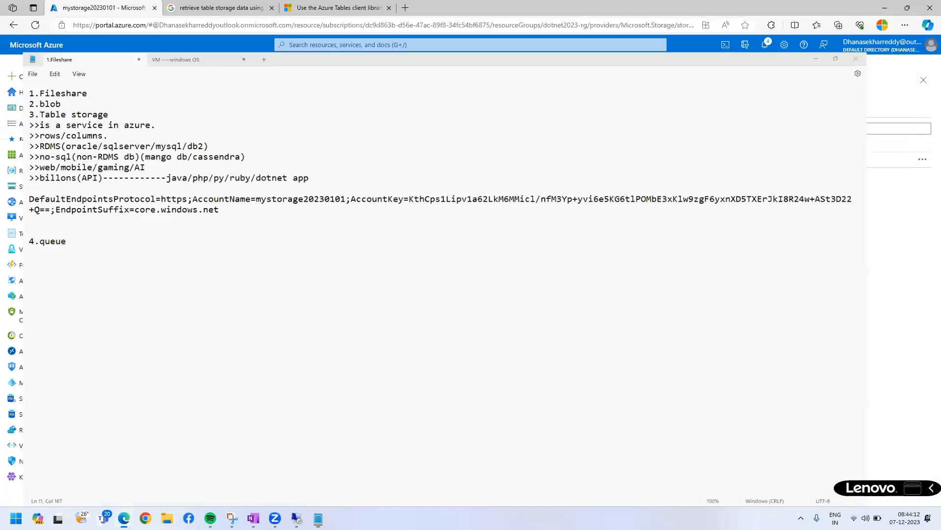
mouse_move(253, 518)
click(297, 518)
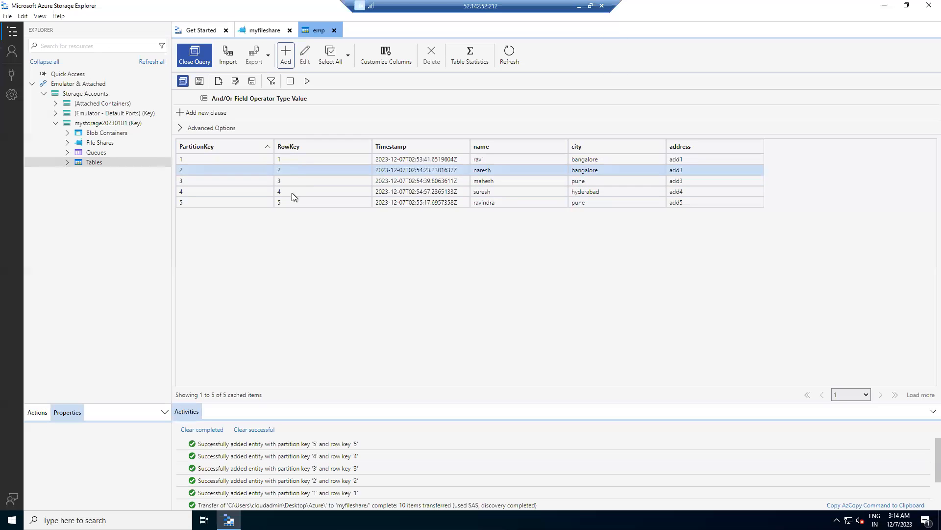
click(67, 161)
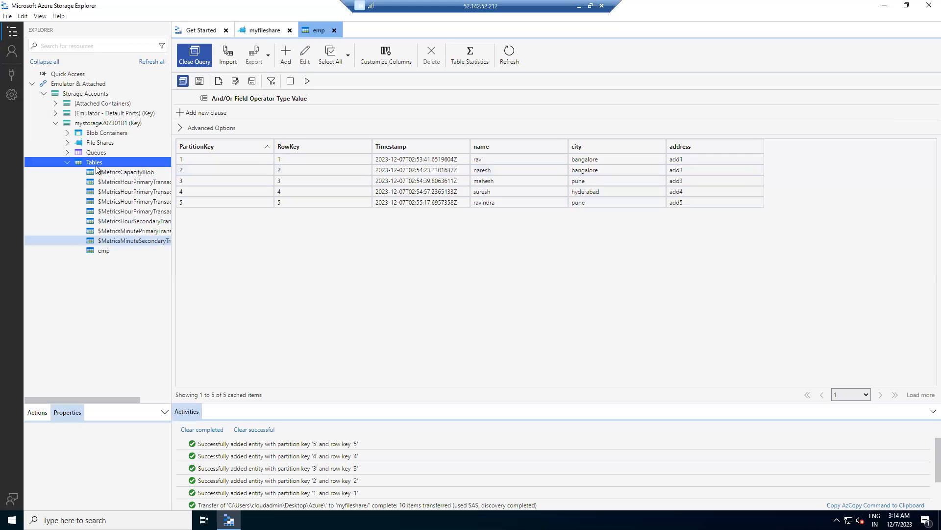
right_click(110, 161)
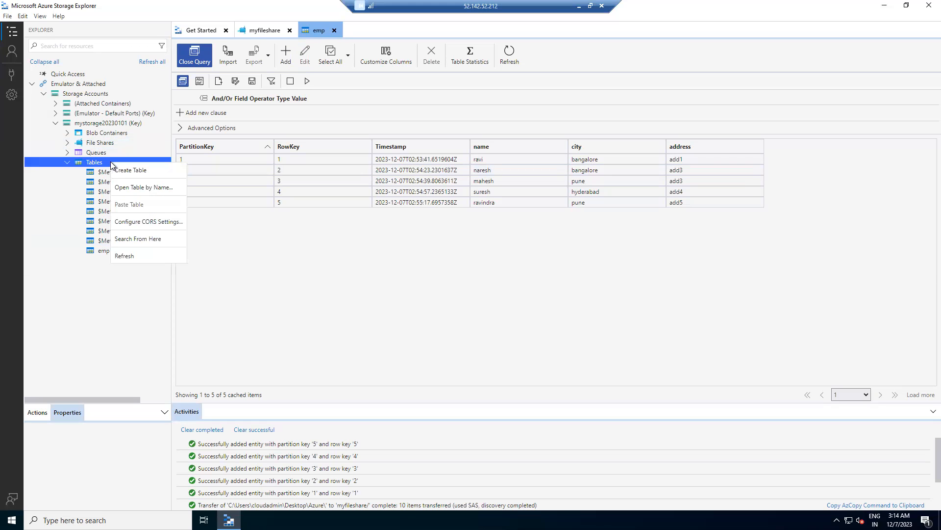
click(158, 172)
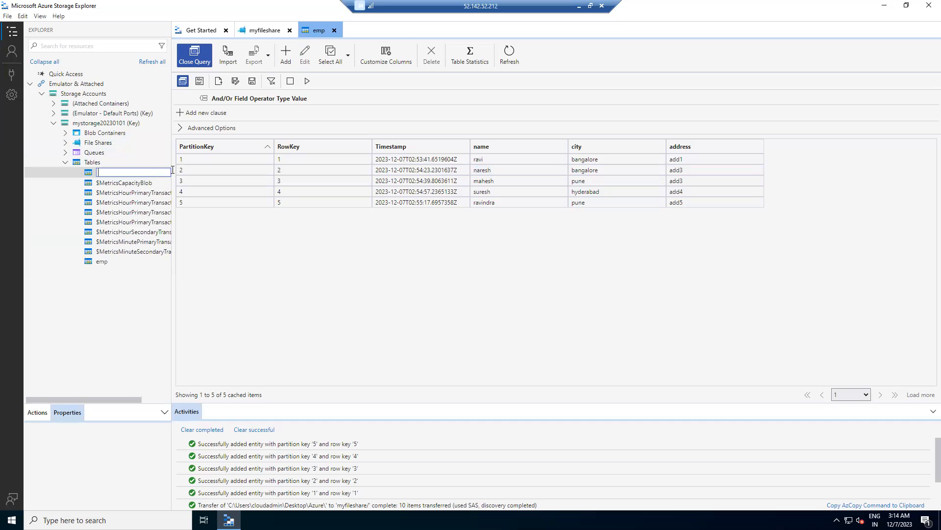
text(dept)
key(Return)
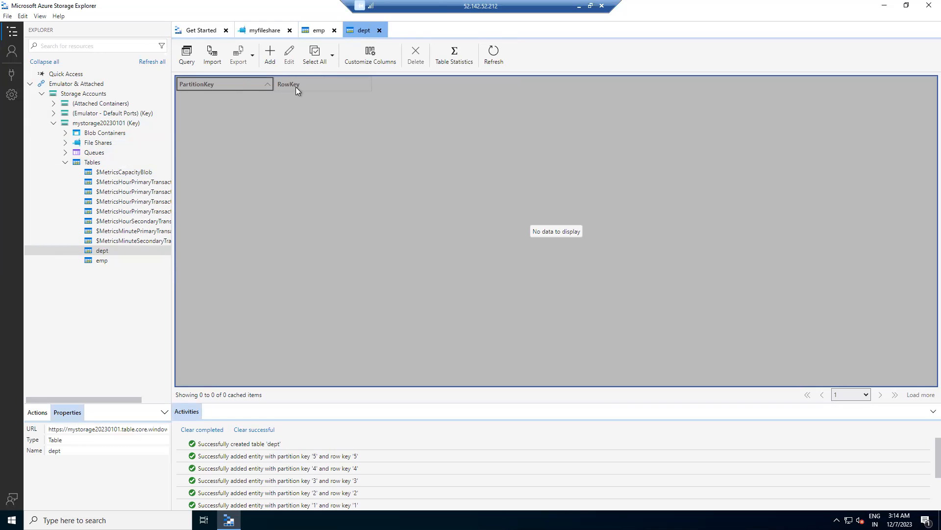
click(579, 9)
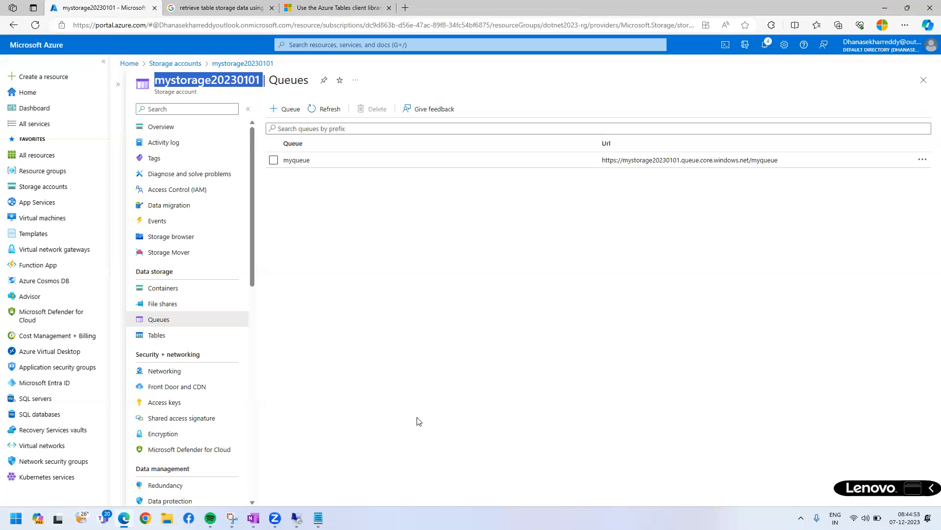
Highlight the storage account name mystorage20230101 and close the account to return to the storage accounts list.
click(403, 494)
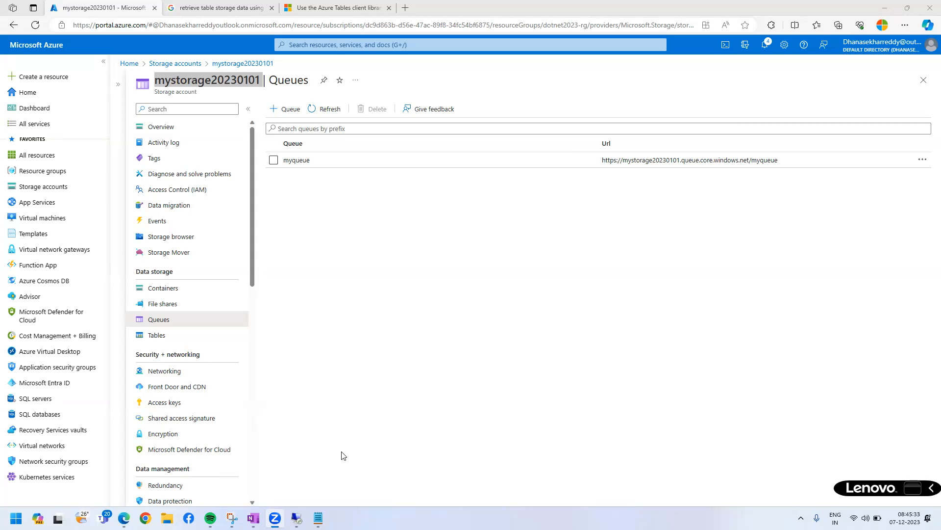
click(421, 328)
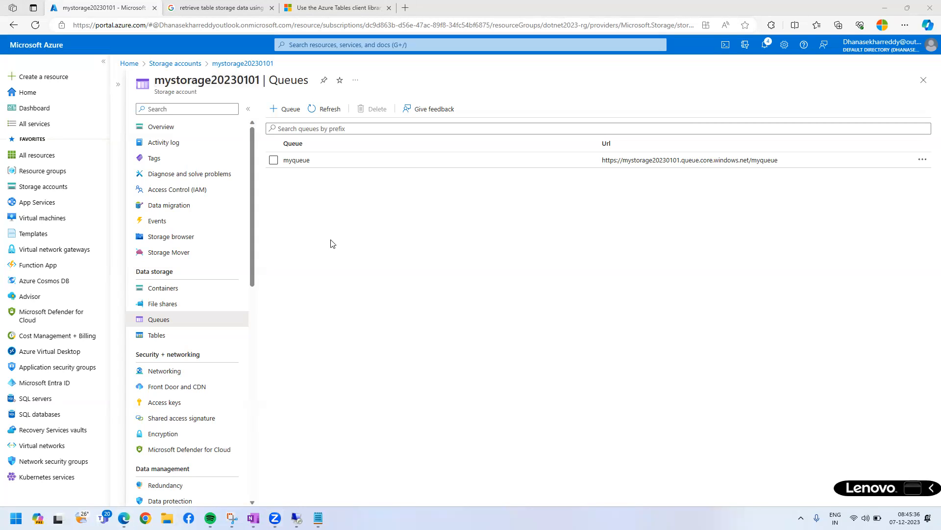
double_click(211, 81)
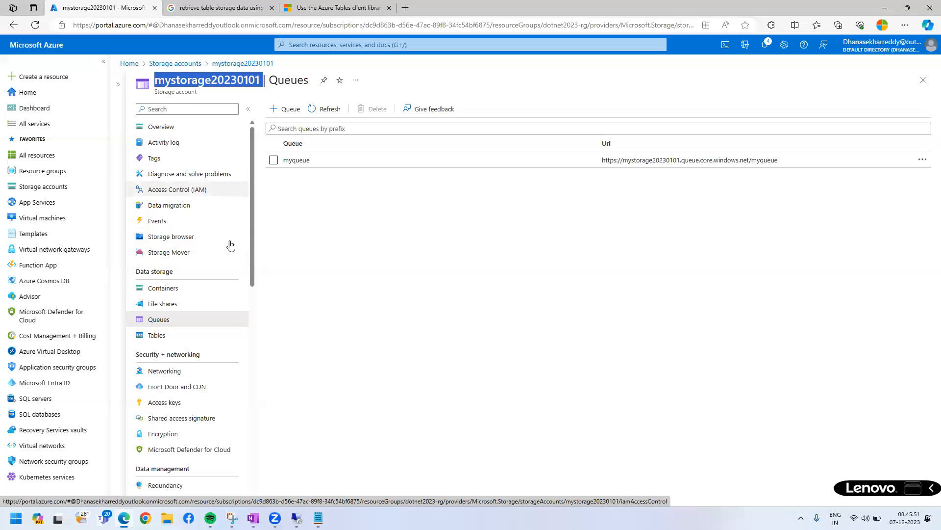
scroll(249, 331, down, 8)
scroll(249, 334, up, 8)
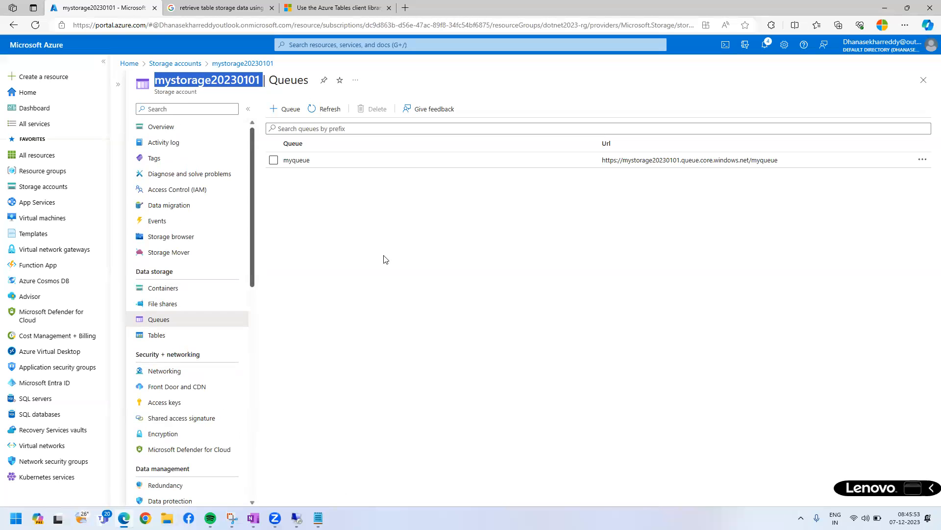
click(924, 80)
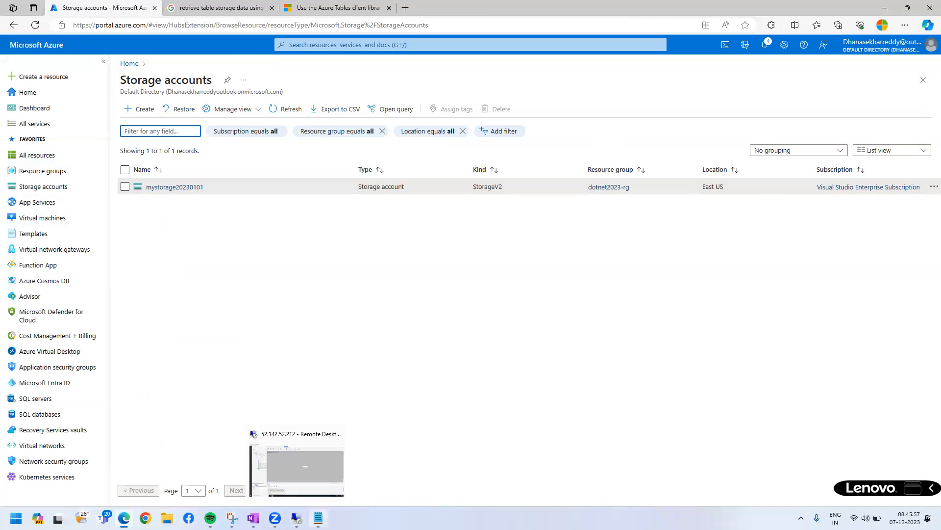
Switch to Notepad, replace all notes with the heading "IAAS", and enlarge the text display to 340%.
click(318, 518)
key(ctrl+a)
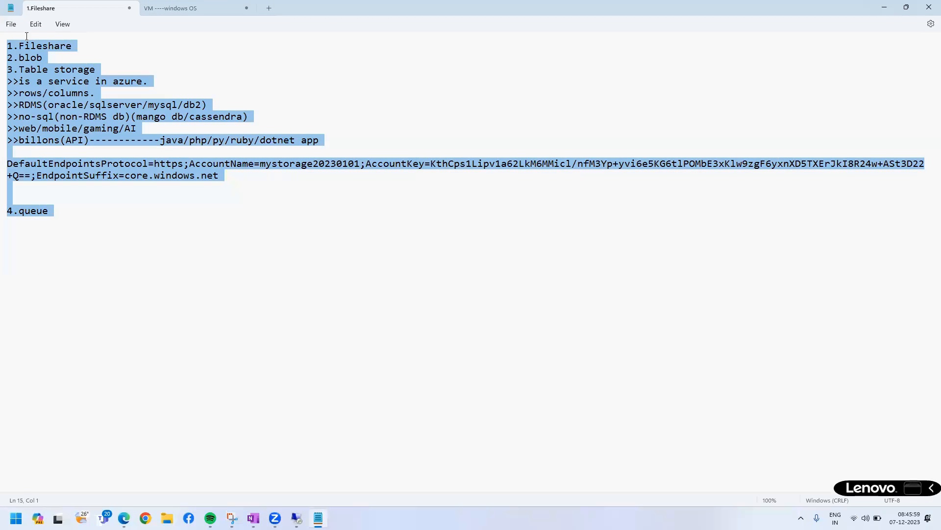
key(BackSpace)
text(App)
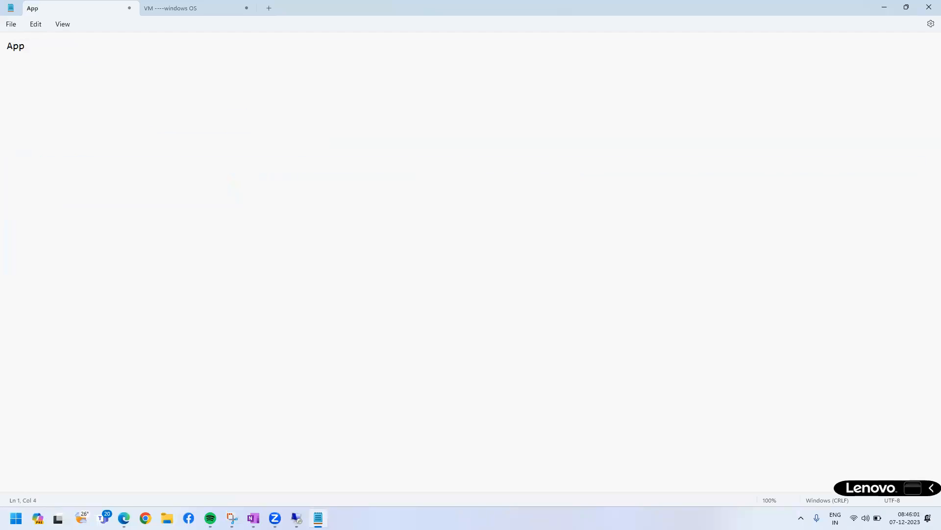
key(ctrl+a)
key(BackSpace)
text(III)
key(BackSpace)
key(BackSpace)
text(AAS)
scroll(381, 344, up, 20)
Add the first line "1.windows--IIS--ASP.net" under the IAAS heading.
key(Return)
text(1.win)
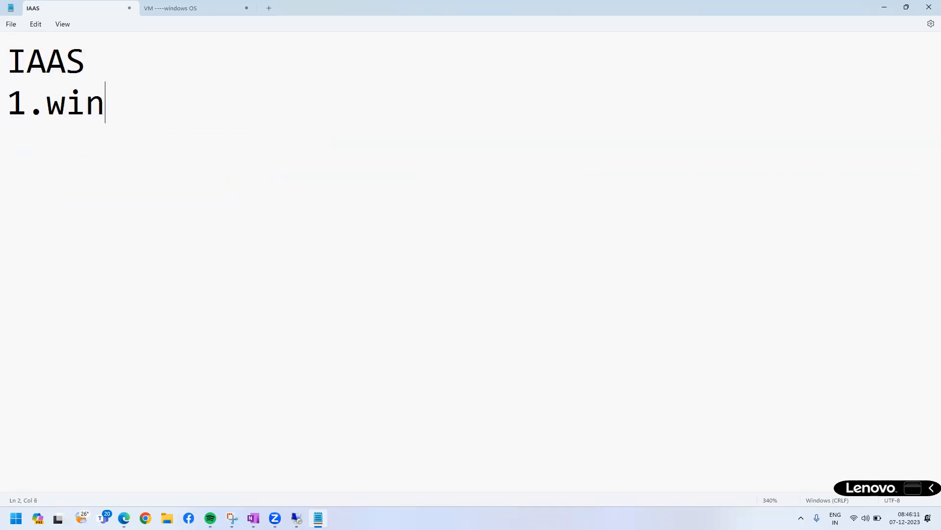
text(dows--)
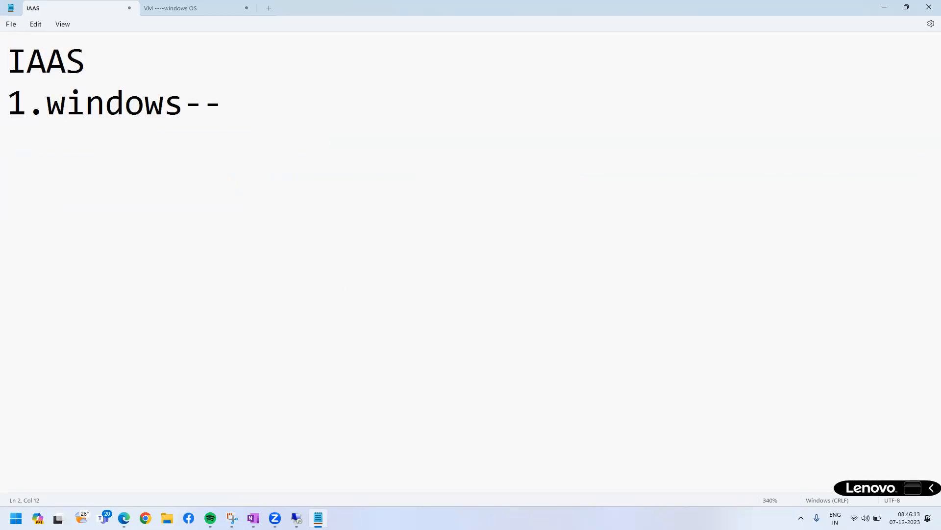
text(IIS--)
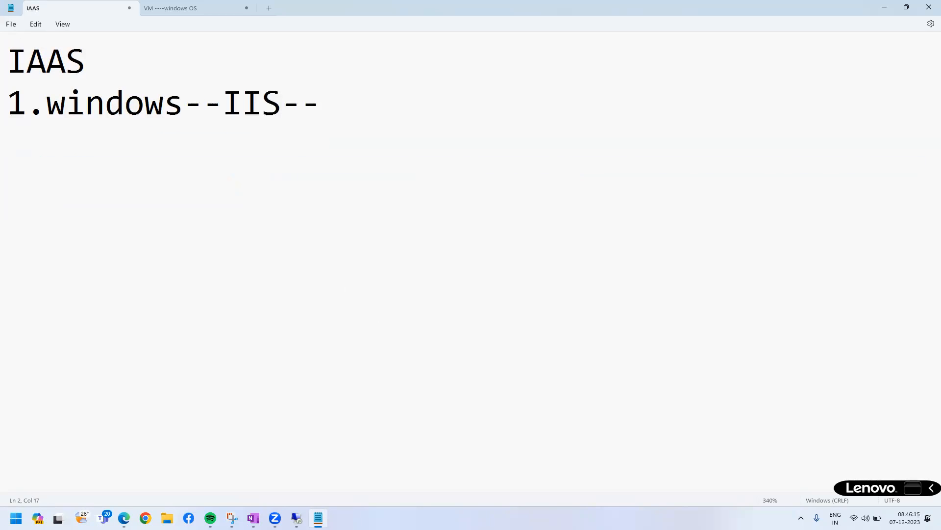
text(ASP>)
key(BackSpace)
text(SP>)
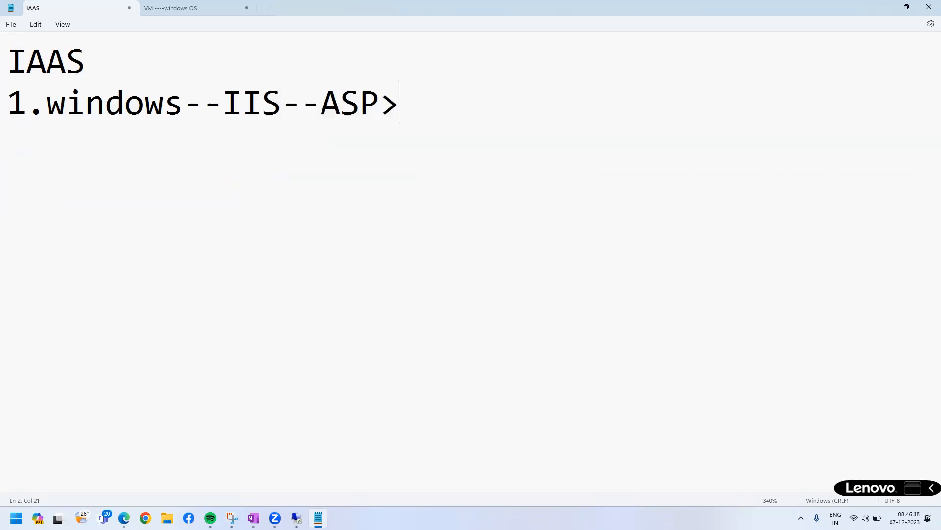
key(BackSpace)
text(.net)
Add the second line "2.linux----apach--java app" to the IAAS notes.
key(Return)
text(2.)
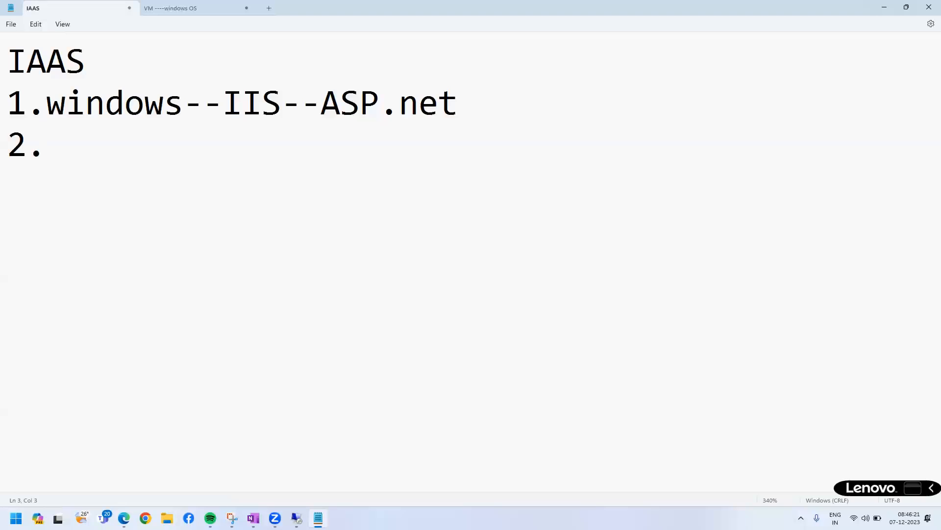
text(linux----)
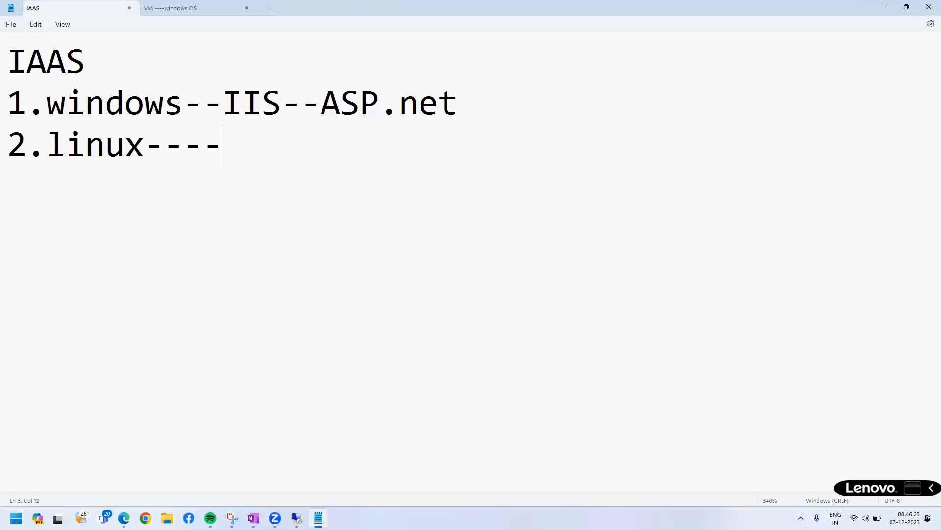
text(apach--)
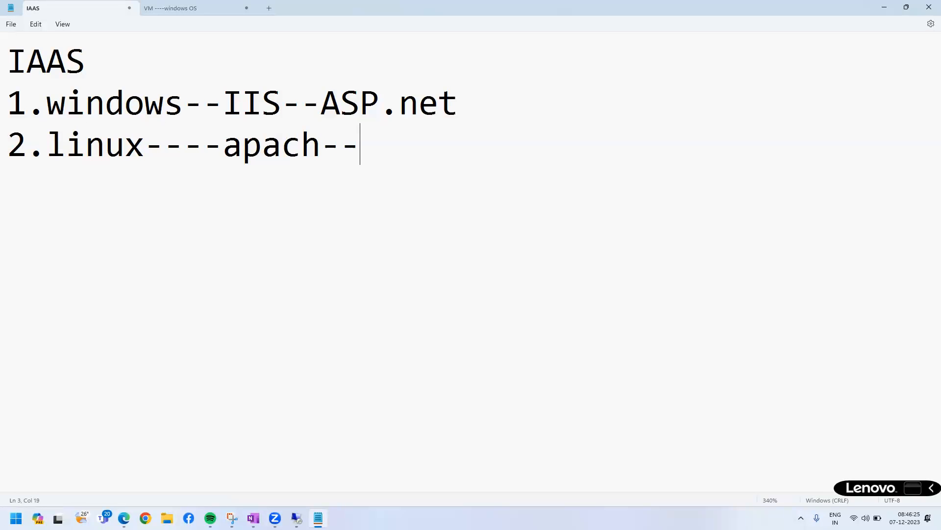
text(java )
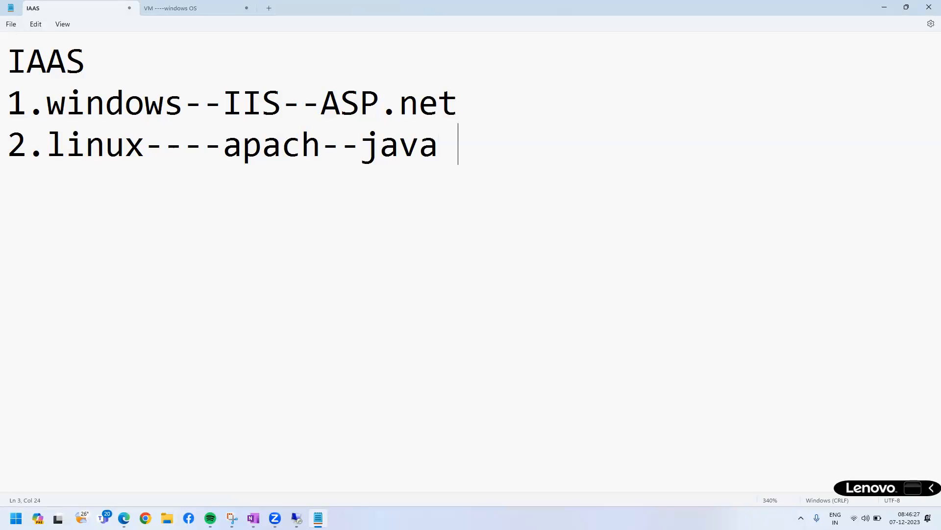
text(app)
Add the lines "3.disk/delete/" and "4.snaps-dis" to the IAAS notes.
key(Return)
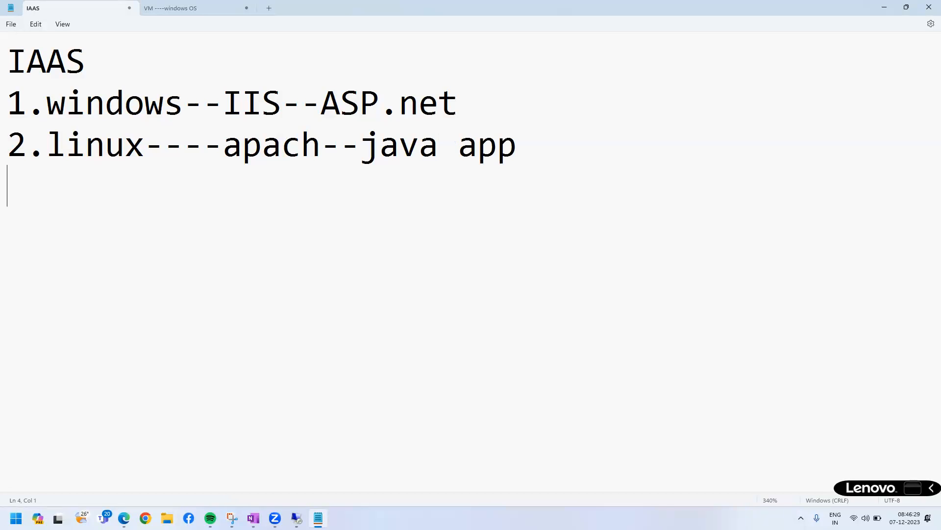
text(3.disk/del)
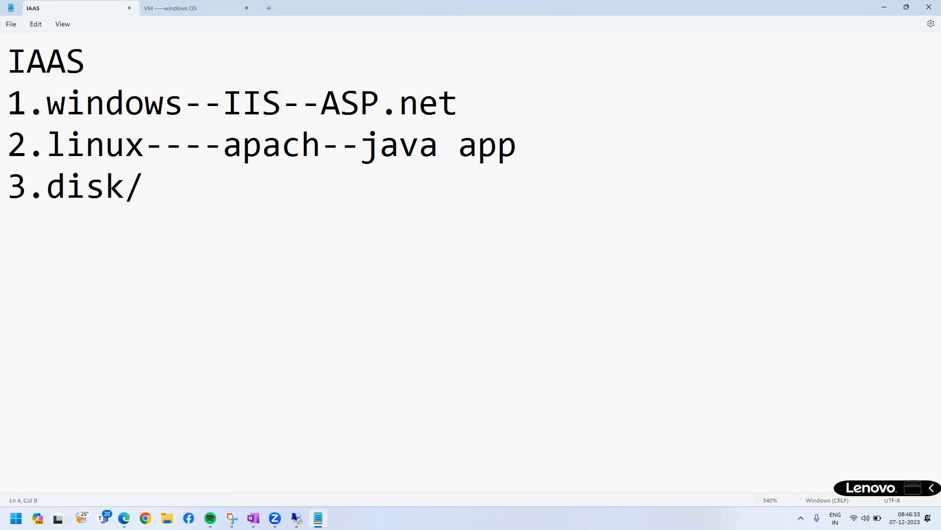
text(/)
key(Return)
text(4.s)
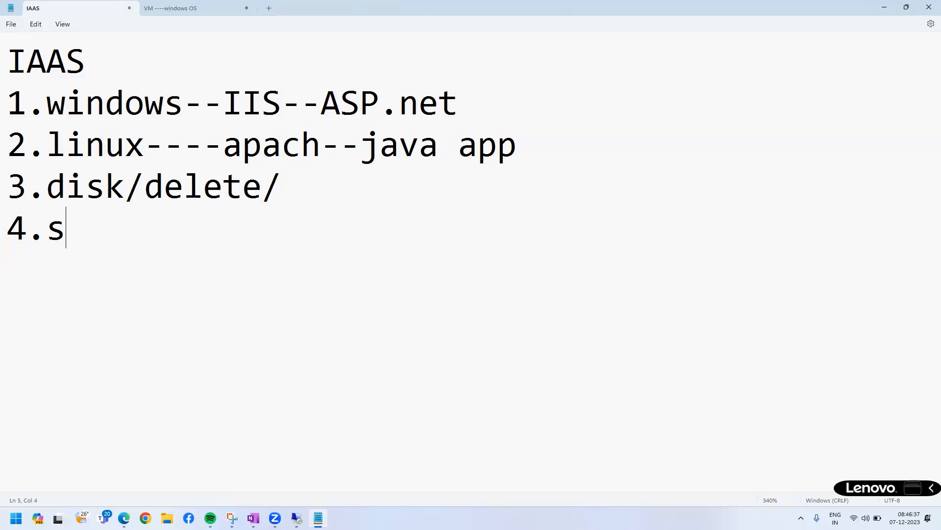
text(naps)
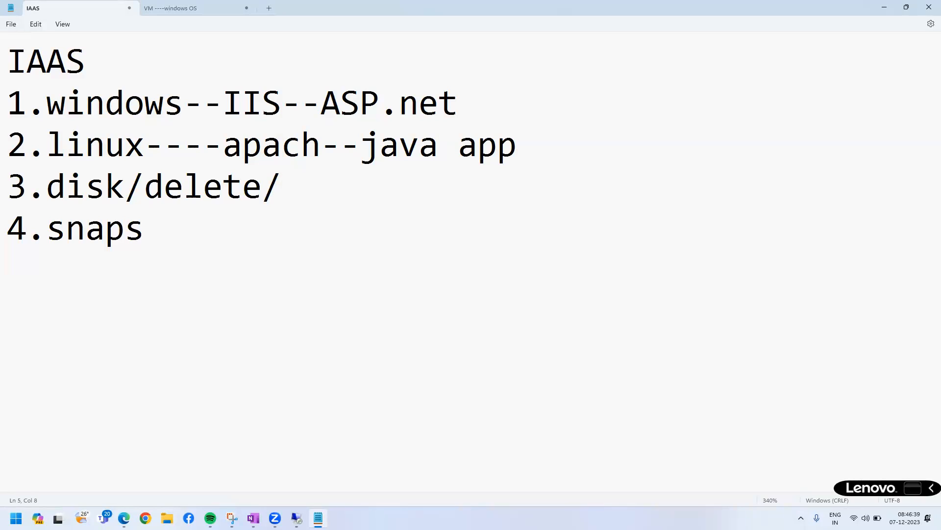
text(-dis)
Add the line "5.vm--snaps" to the IAAS notes.
key(Return)
text(5.vm--snaps)
key(Return)
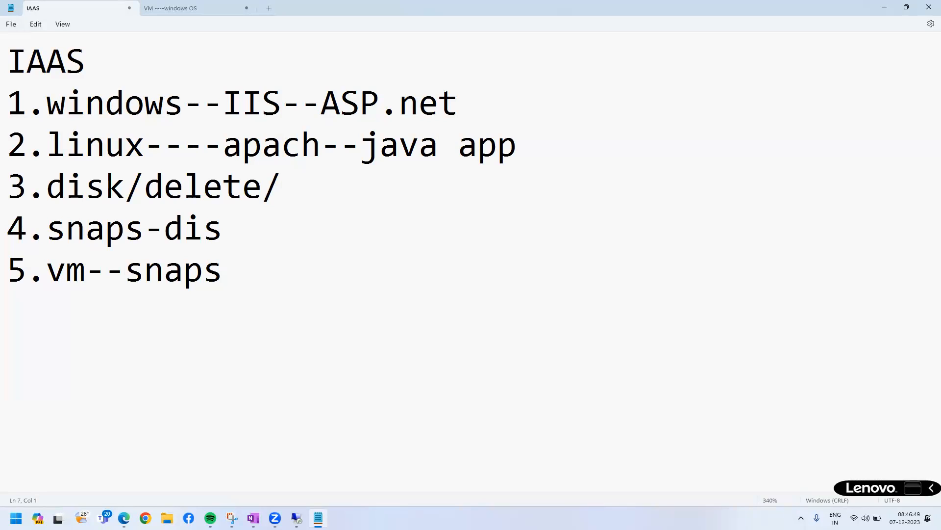
Add the lines ".storage", "types storage" and "access" below the vm snaps entry.
text(.stora)
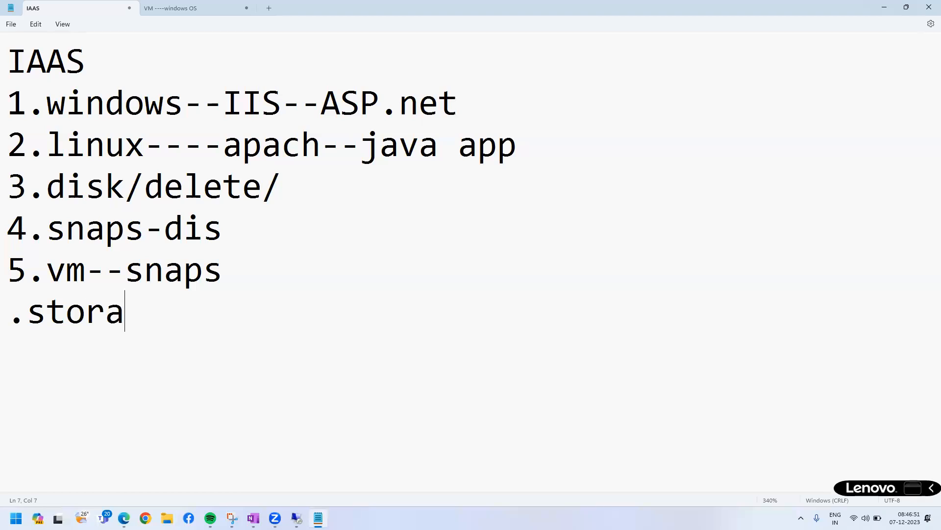
text(ge t)
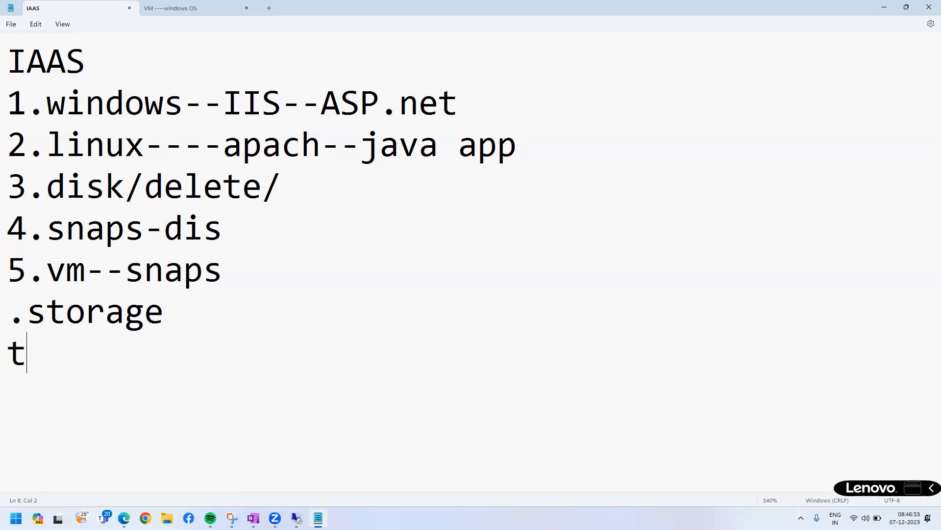
text(ypes storage)
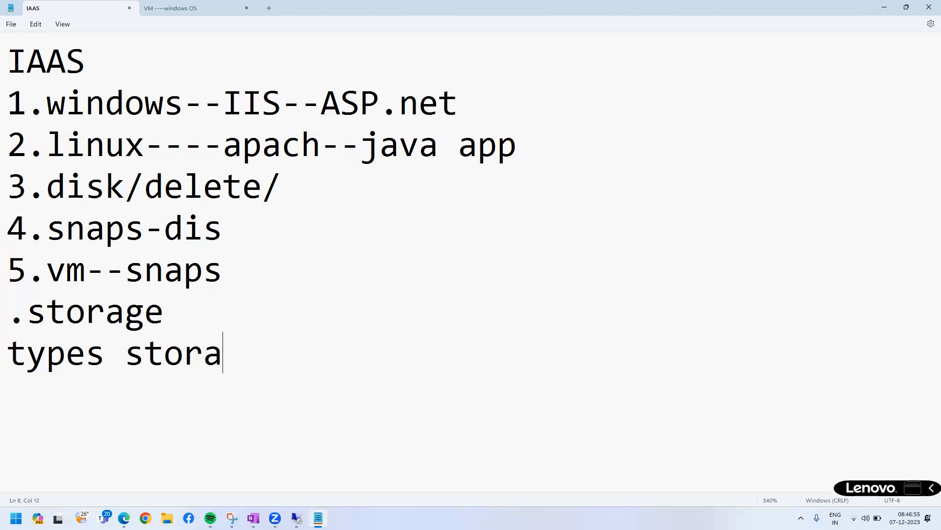
key(Return)
text(access)
key(Return)
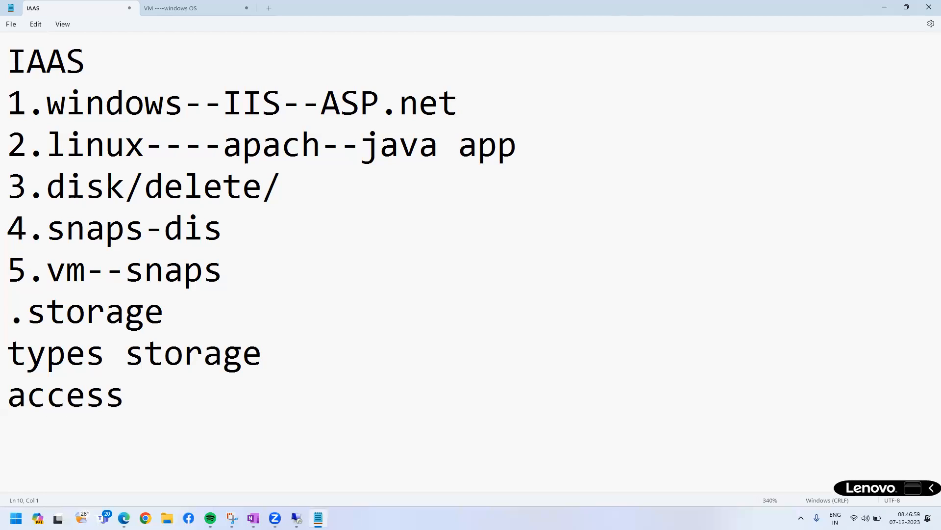
Add the lines "mount the linux/window", "table" and "queues" to the storage notes.
text(mount the linux/window)
key(Return)
text(table)
key(Return)
text(qu)
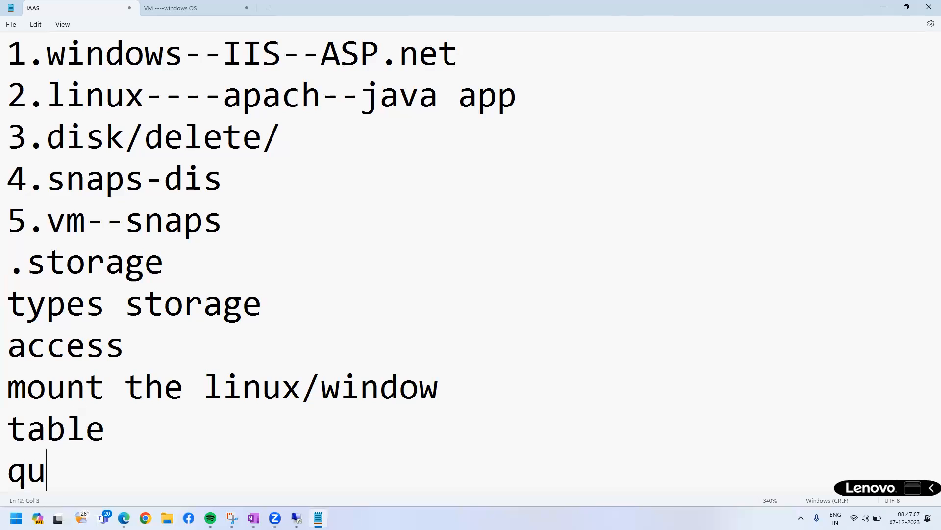
text(eues)
key(Return)
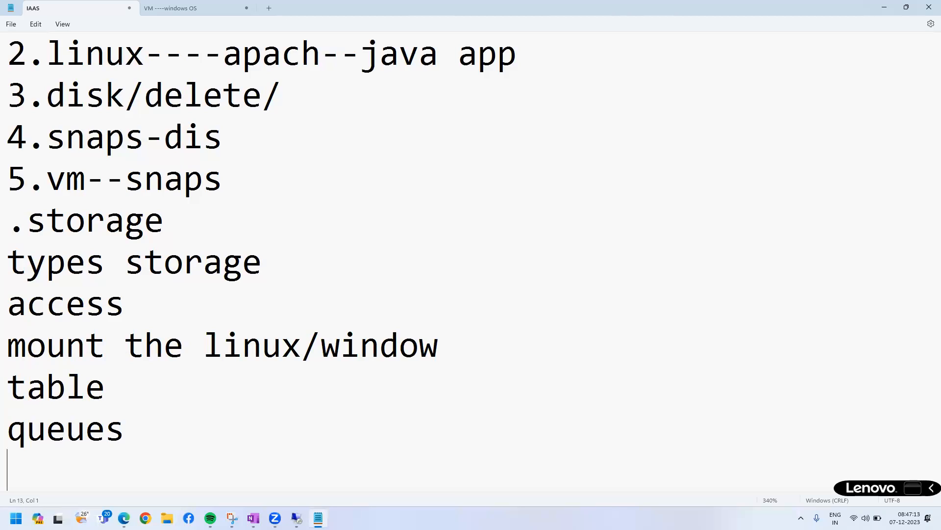
Add "key--azure storage" as the last line of the storage notes.
text(ke)
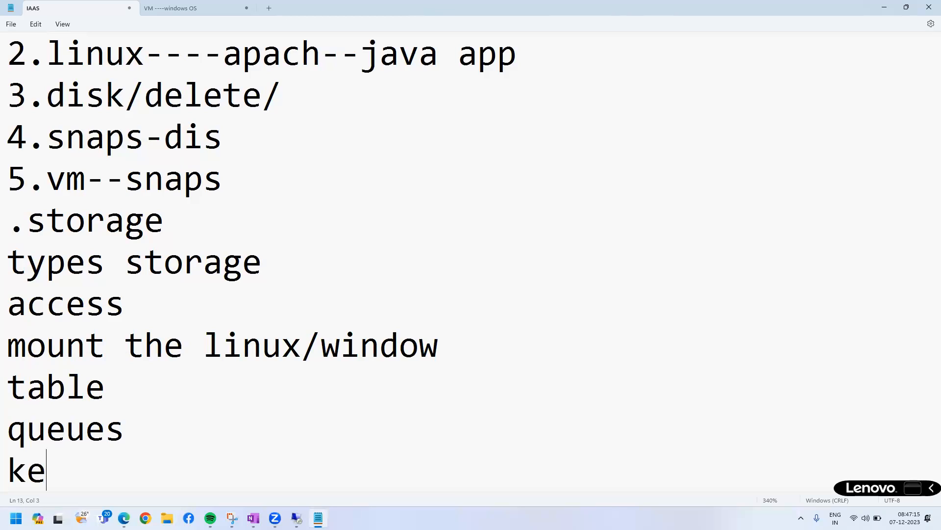
text(y--azure storage)
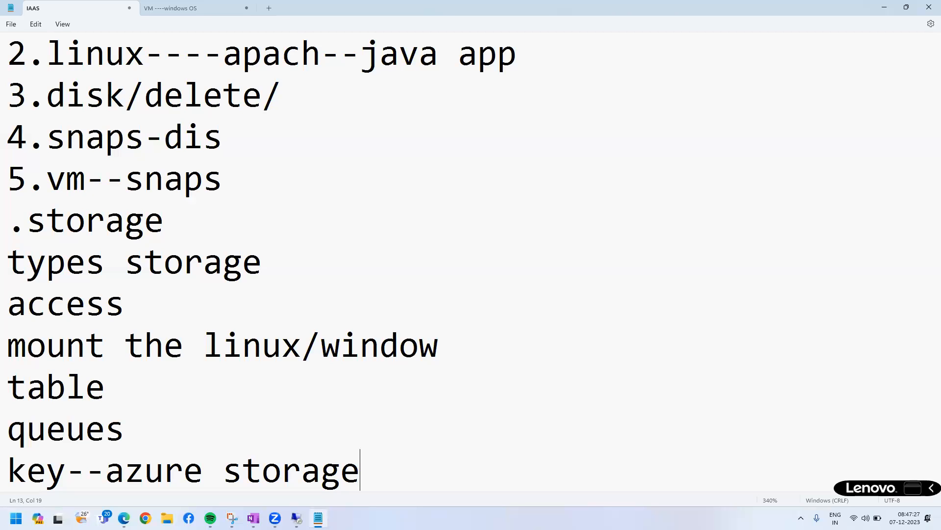
Leave two blank lines after the storage notes and add the heading "App service--------PAAS".
key(Return)
key(Return)
key(Return)
text(App servi)
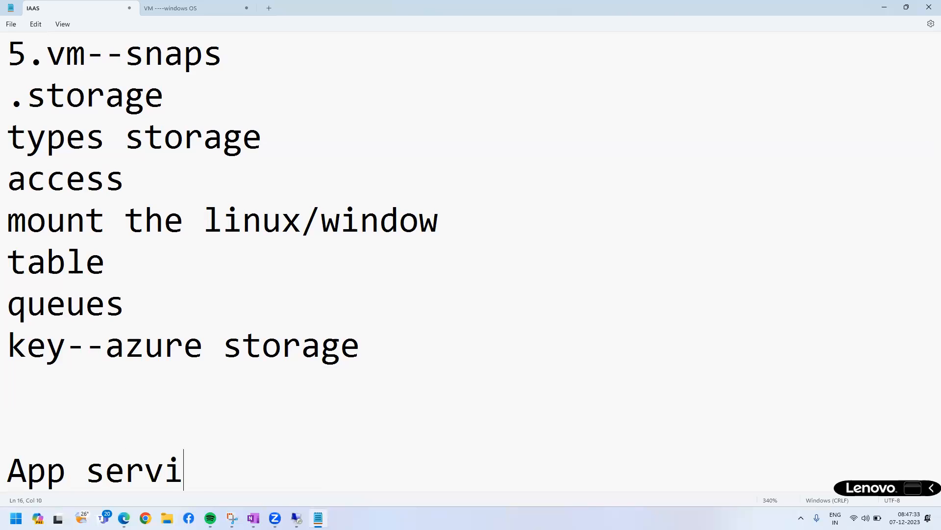
text(ce--------)
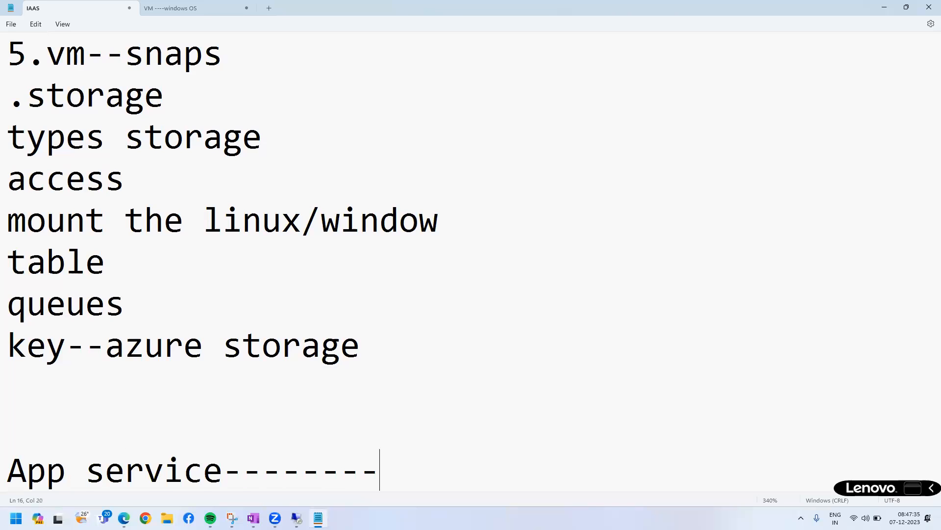
text(PAAS)
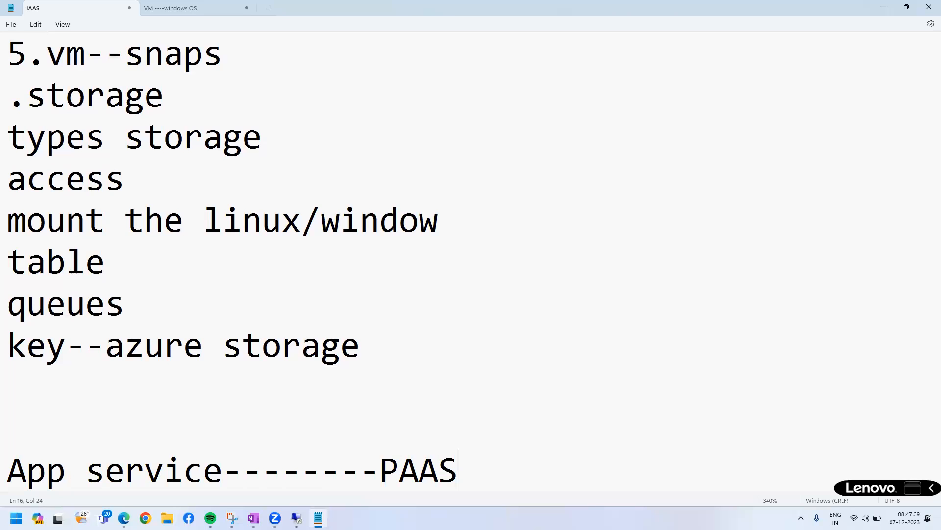
Frame "windows", "IIS" and "ASP.net" in the first IAAS line with red boxes and draw further marks over the notes.
scroll(336, 138, up, 3)
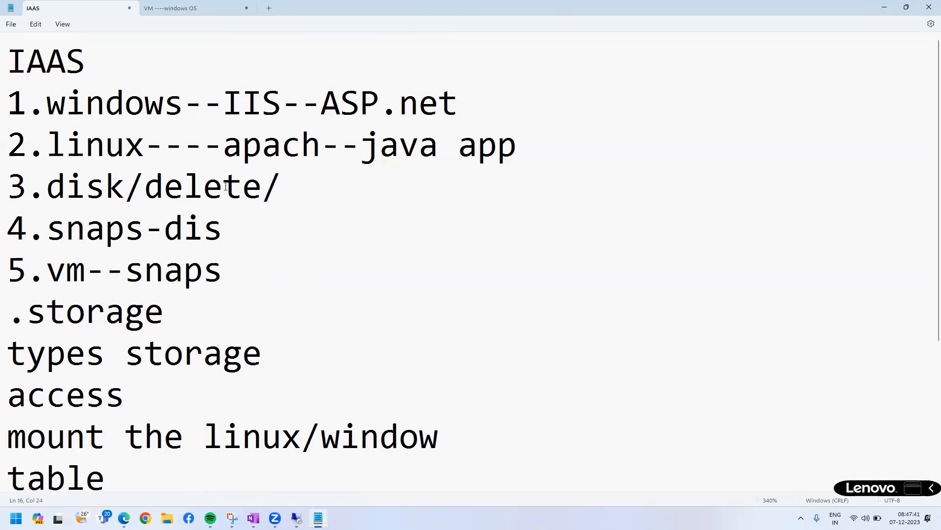
drag(39, 87, 192, 120)
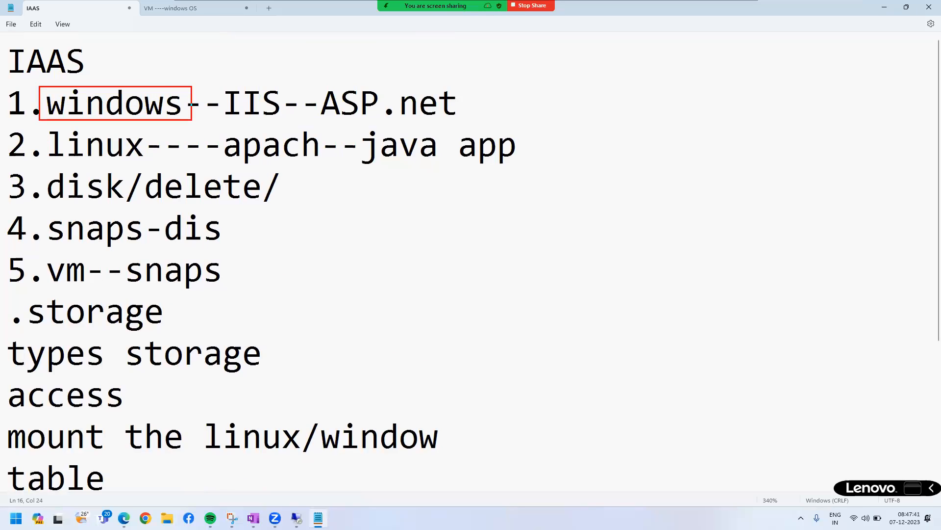
drag(210, 83, 288, 117)
mouse_move(321, 83)
mouse_down()
mouse_move(400, 120)
mouse_move(476, 123)
mouse_up()
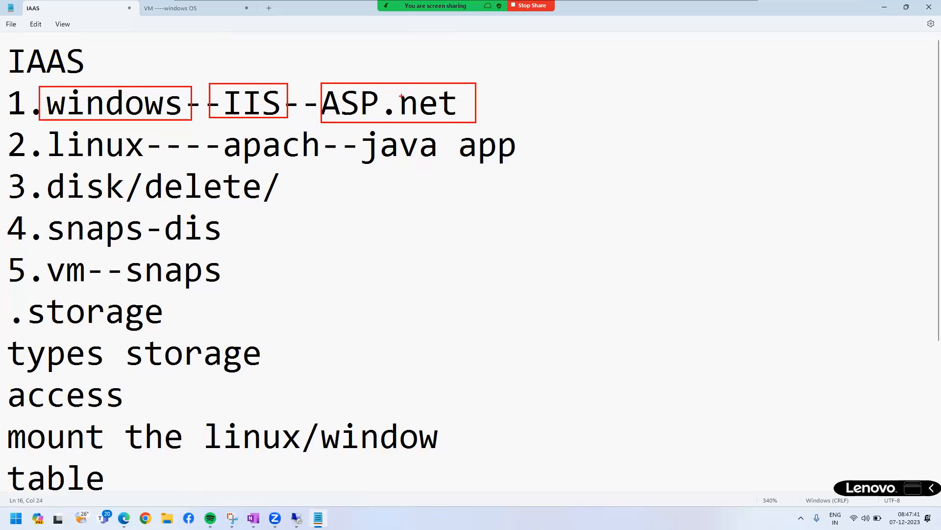
drag(277, 81, 414, 73)
drag(391, 65, 400, 98)
mouse_move(245, 108)
mouse_down()
mouse_move(369, 162)
mouse_move(358, 177)
mouse_up()
mouse_move(204, 109)
mouse_down()
mouse_move(386, 219)
mouse_move(340, 236)
mouse_move(323, 260)
mouse_move(335, 269)
mouse_up()
mouse_move(199, 142)
mouse_down()
mouse_move(206, 258)
mouse_move(385, 316)
mouse_up()
mouse_move(395, 317)
mouse_down()
mouse_move(402, 328)
mouse_move(362, 338)
mouse_up()
drag(250, 154, 326, 148)
drag(253, 181, 327, 146)
drag(55, 49, 74, 48)
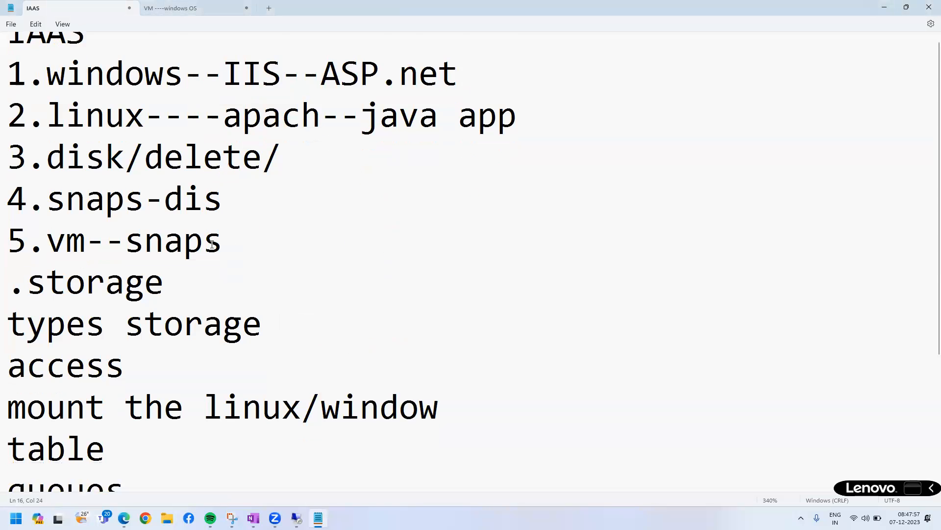
scroll(13, 423, down, 2)
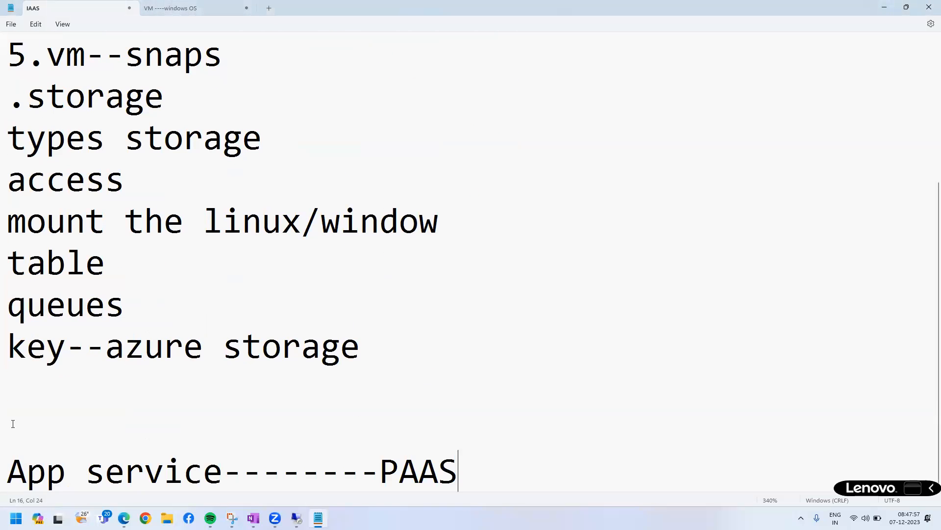
Review the App service heading and its PAAS label against the IAAS topics, highlighting the words being discussed.
drag(7, 470, 222, 470)
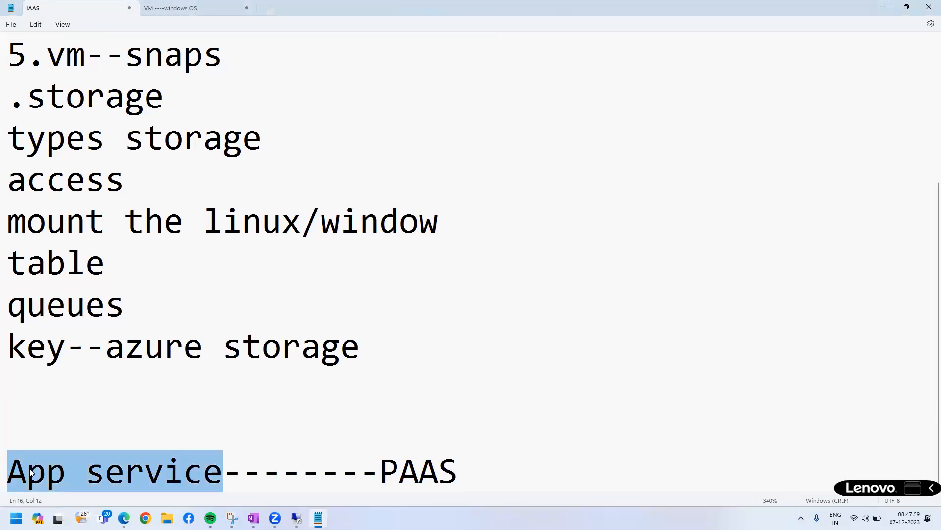
scroll(427, 408, up, 2)
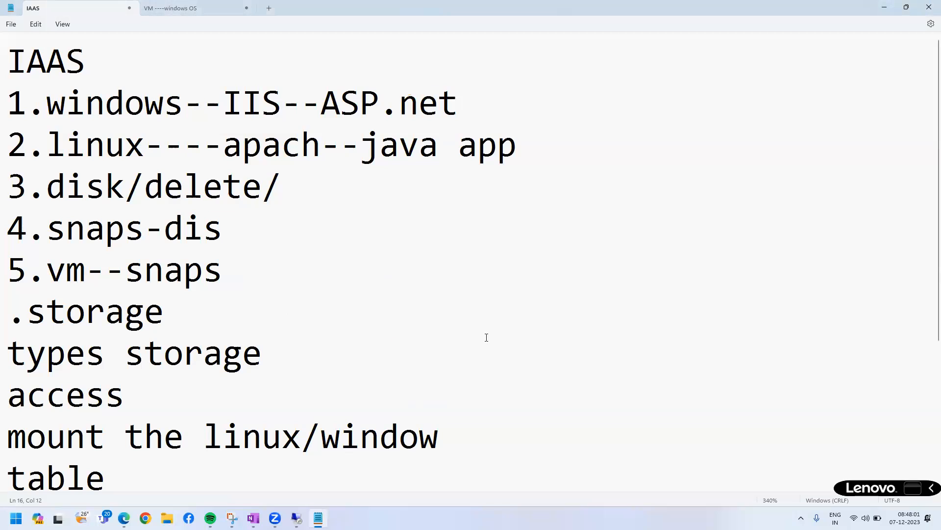
mouse_move(313, 83)
mouse_down()
mouse_move(489, 126)
mouse_move(476, 122)
mouse_move(575, 45)
mouse_up()
mouse_move(503, 126)
mouse_down()
mouse_move(603, 130)
mouse_move(574, 98)
mouse_move(578, 116)
mouse_move(618, 133)
mouse_move(604, 153)
mouse_move(520, 137)
mouse_move(487, 118)
mouse_up()
scroll(494, 325, down, 2)
click(521, 455)
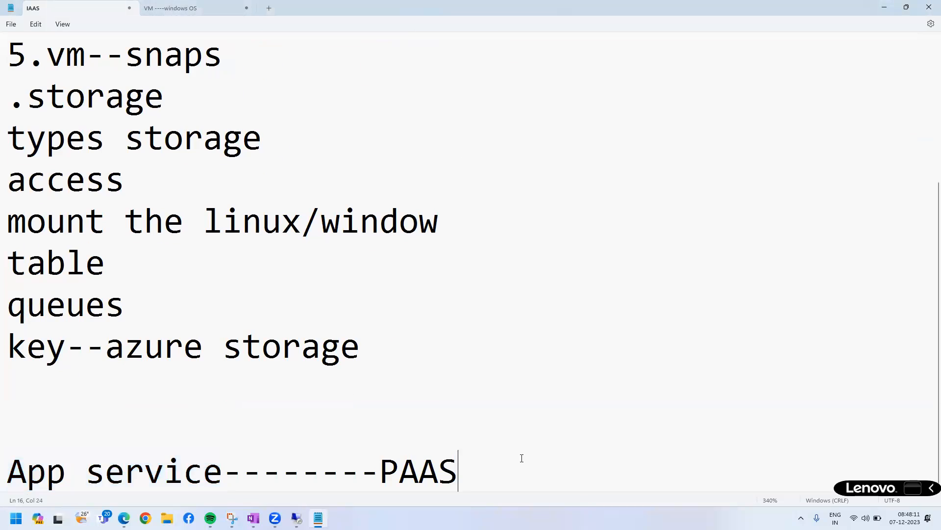
triple_click(23, 450)
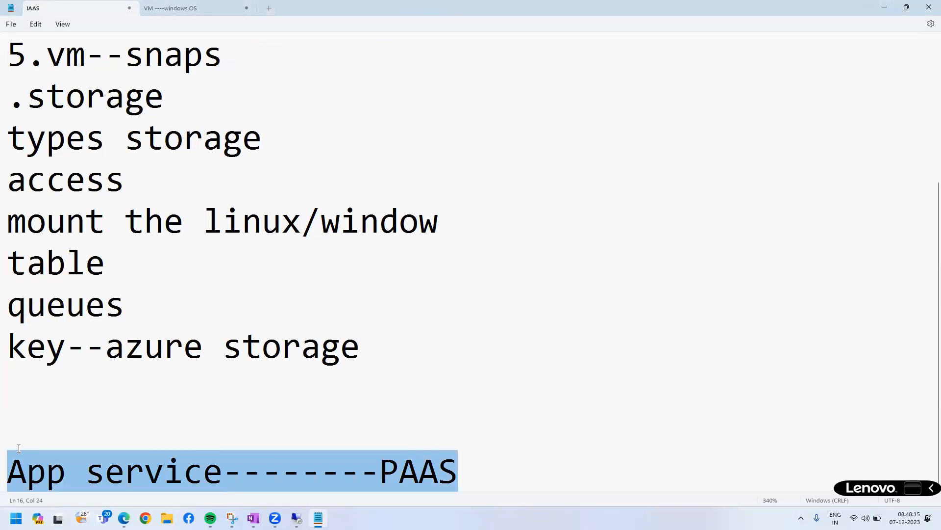
click(300, 438)
drag(24, 471, 5, 474)
drag(458, 465, 384, 468)
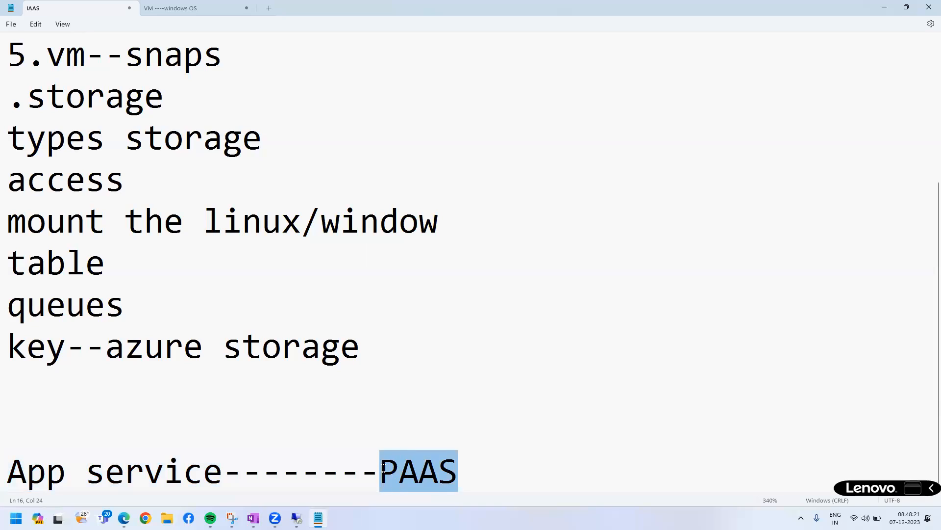
click(505, 406)
drag(8, 471, 500, 475)
Insert two new lines after the App service heading.
click(504, 466)
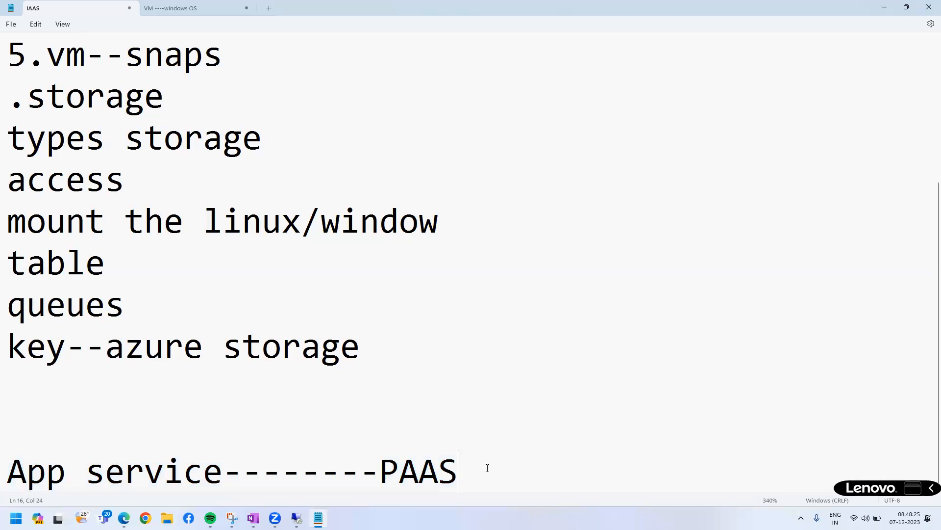
key(Return)
key(Return)
text(web app)
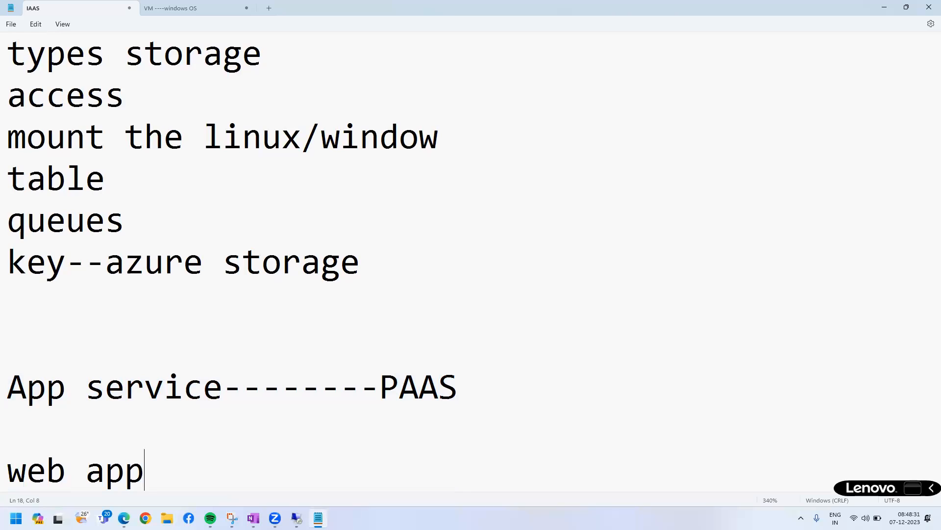
drag(200, 472, 13, 478)
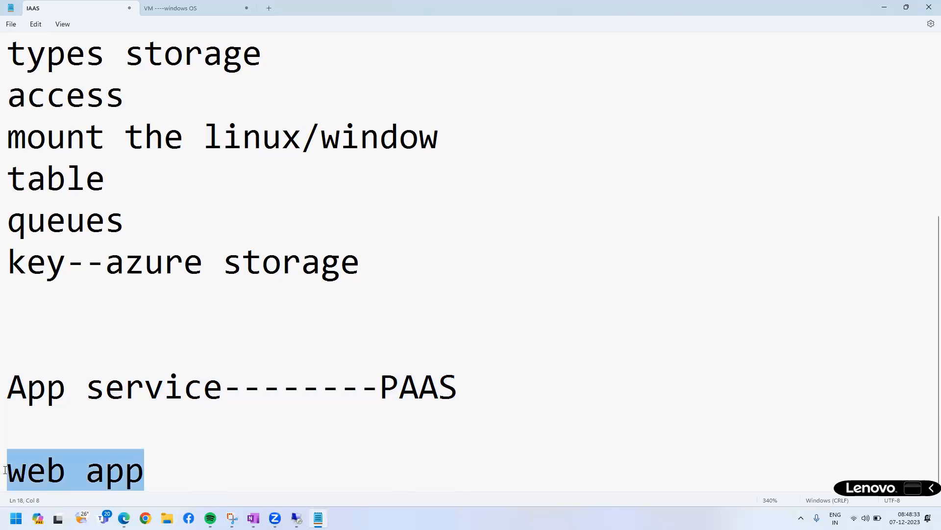
key(BackSpace)
Write ">>fully managed platform as a service" under the App service heading.
text(>>fu)
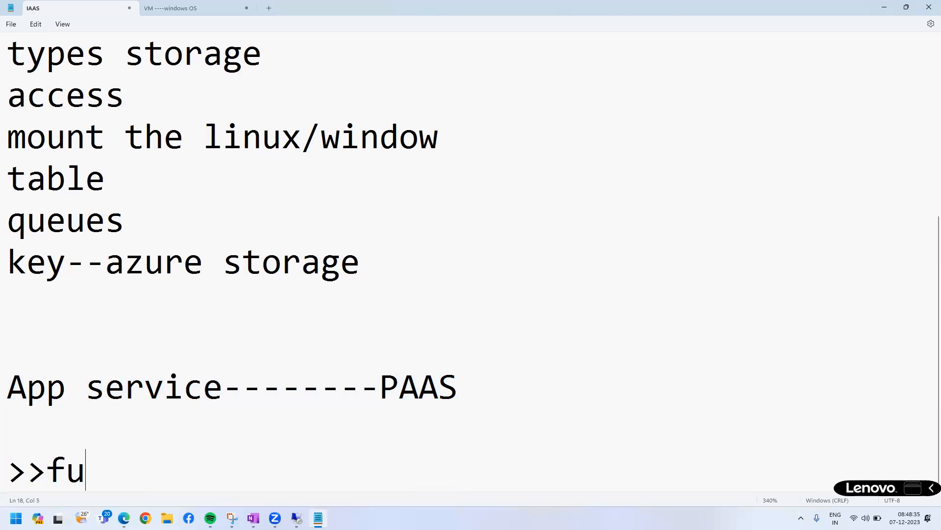
text(lly managed )
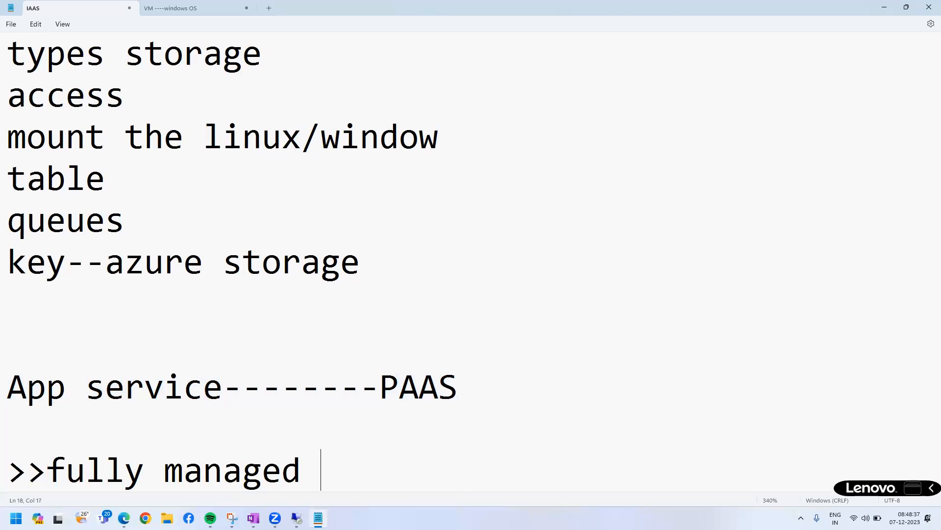
text(platfr)
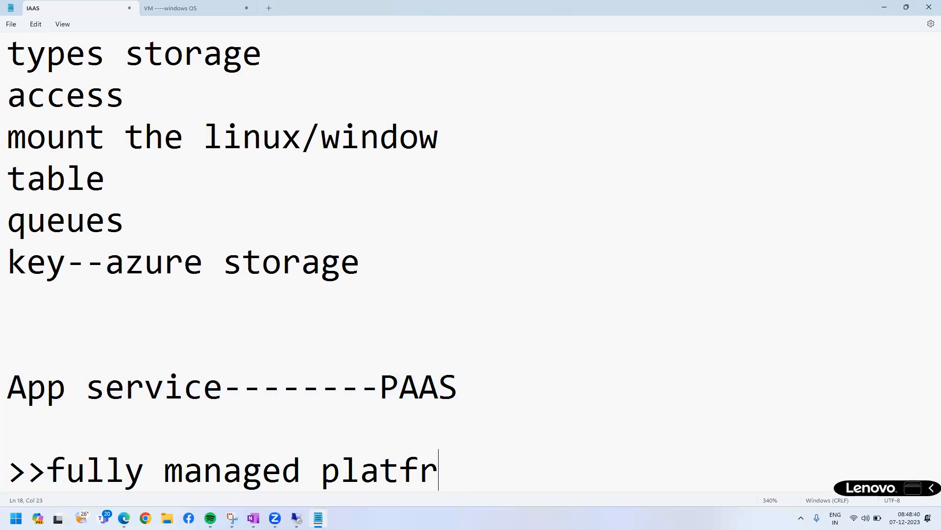
key(BackSpace)
text(orm )
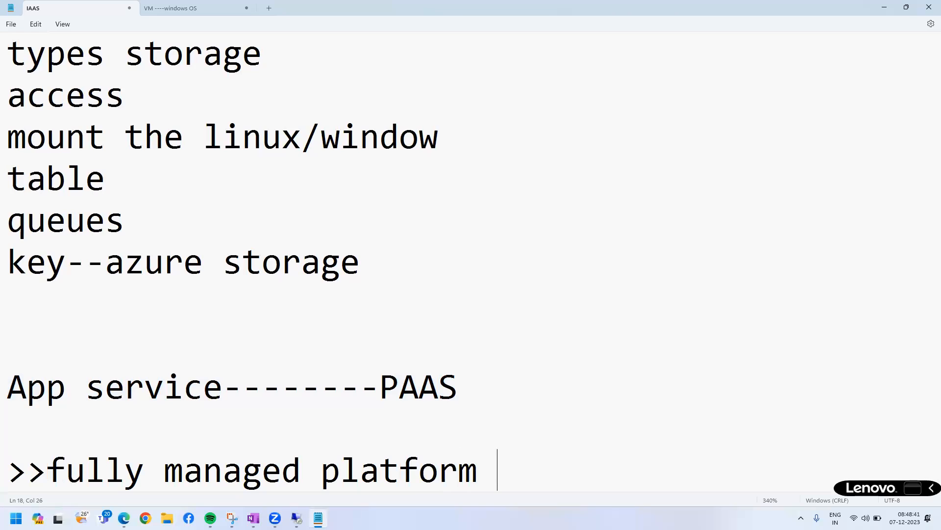
text(as a service)
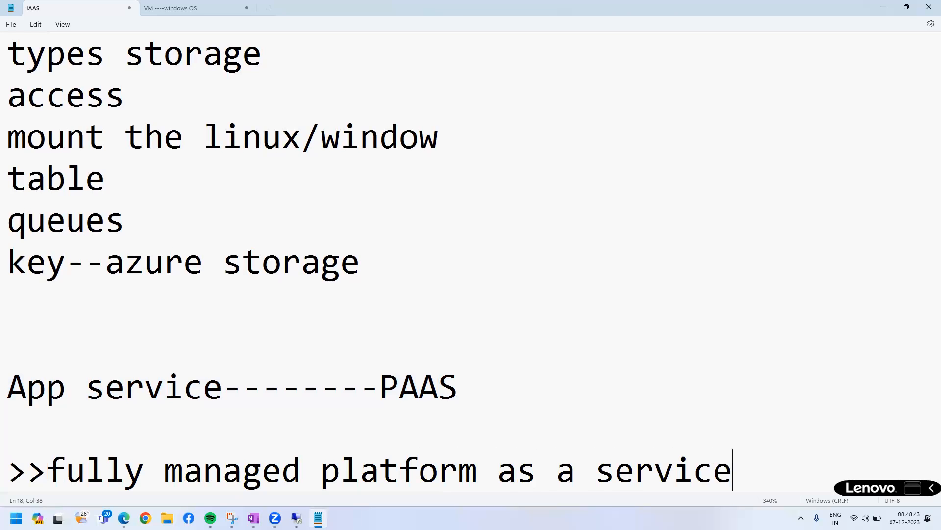
Add several blank lines below the fully managed platform note and remove the empty line above it.
key(Return)
Add the line ">>PAAS" directly below the fully managed platform note.
key(Return)
key(Return)
key(Return)
key(Return)
key(Return)
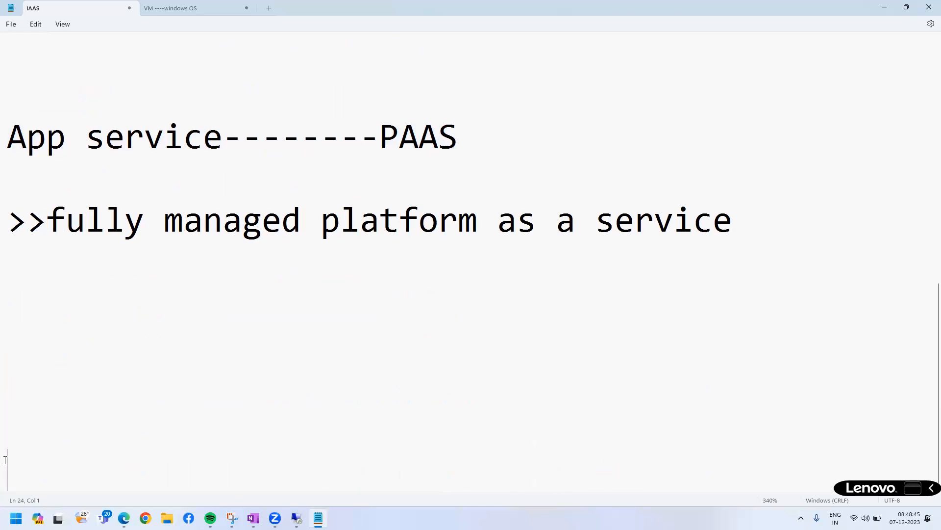
click(15, 174)
key(Delete)
click(745, 185)
key(Return)
text(>>)
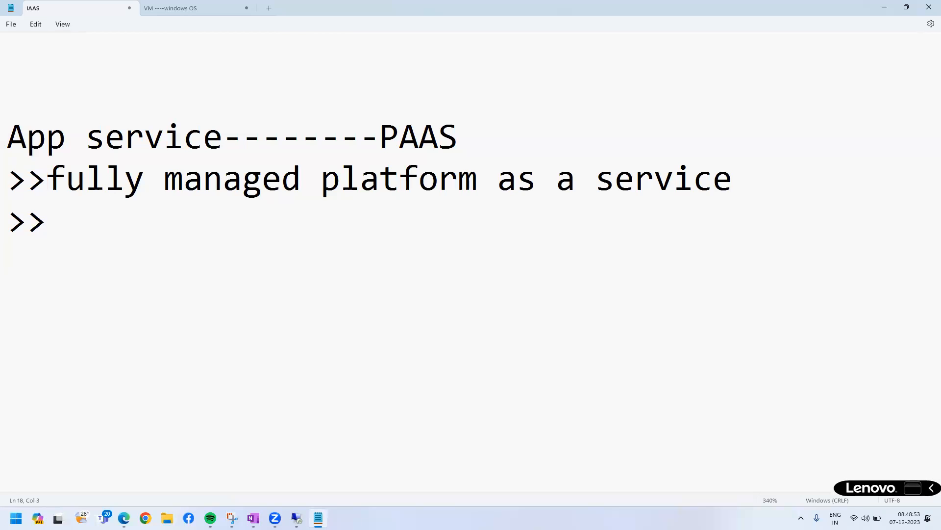
text(PAAS)
Add the line ">>web/mobile/rest api applictions." directly below the ">>PAAS" line.
key(Return)
text(>>)
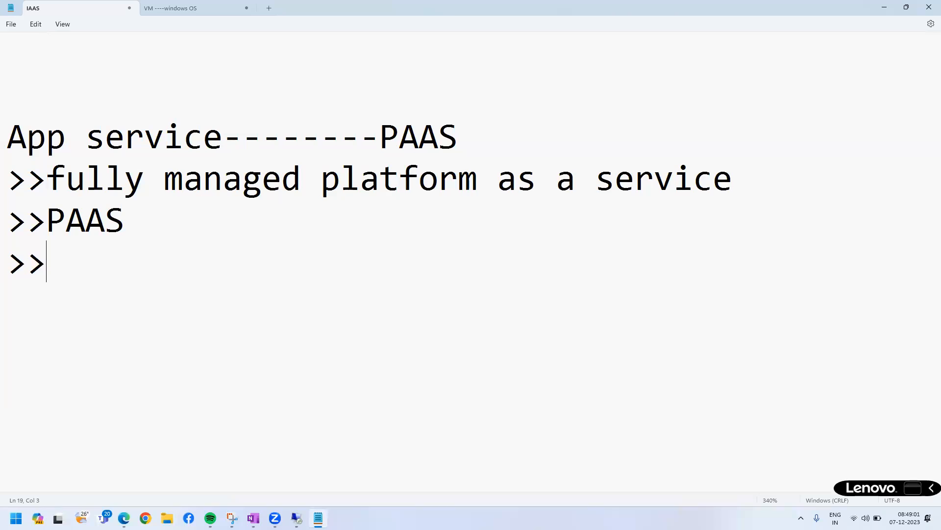
text(web)
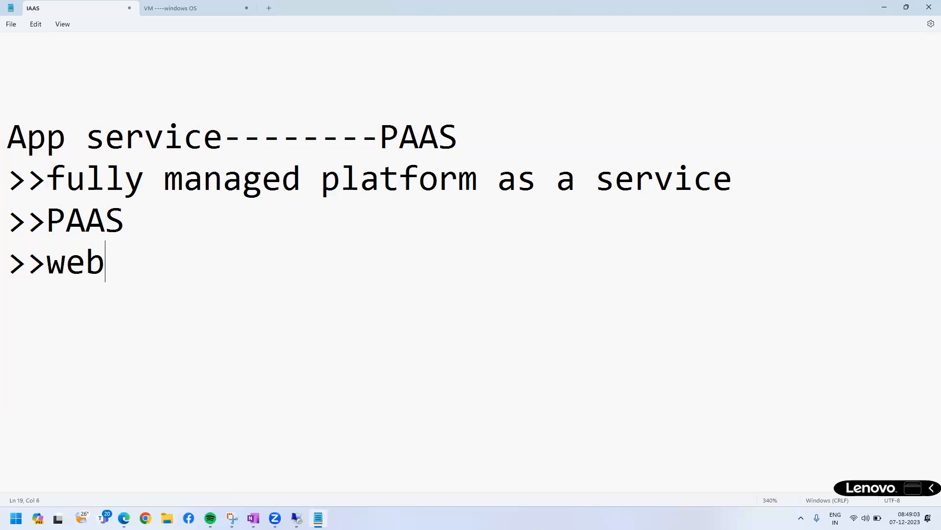
text(/mobile/)
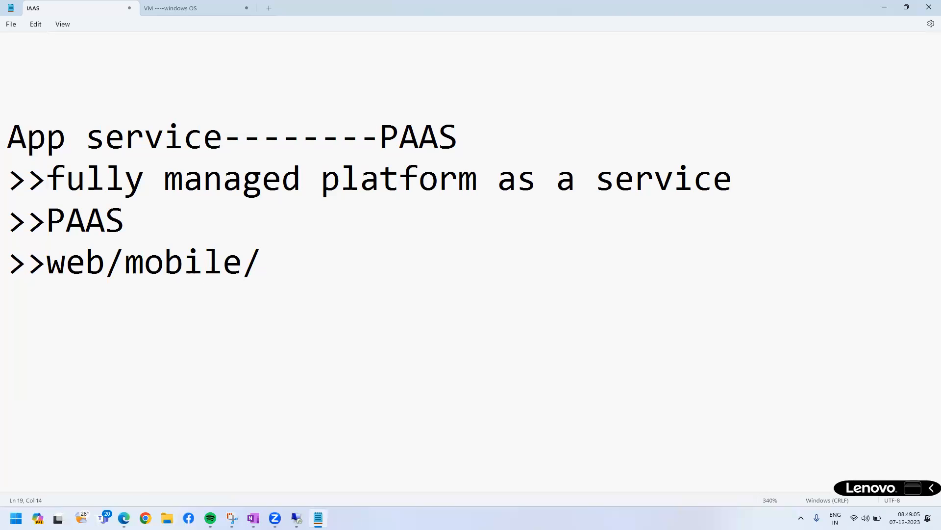
text(rest a)
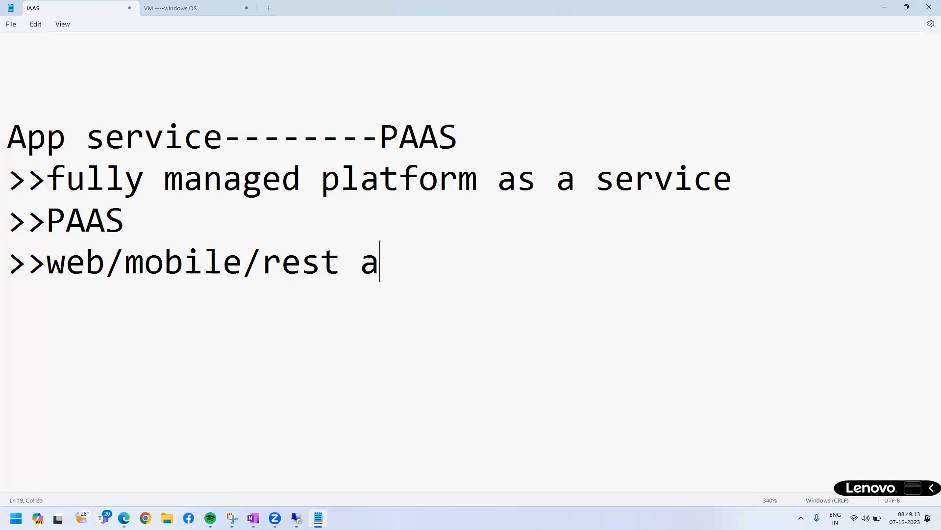
text(pi applictio)
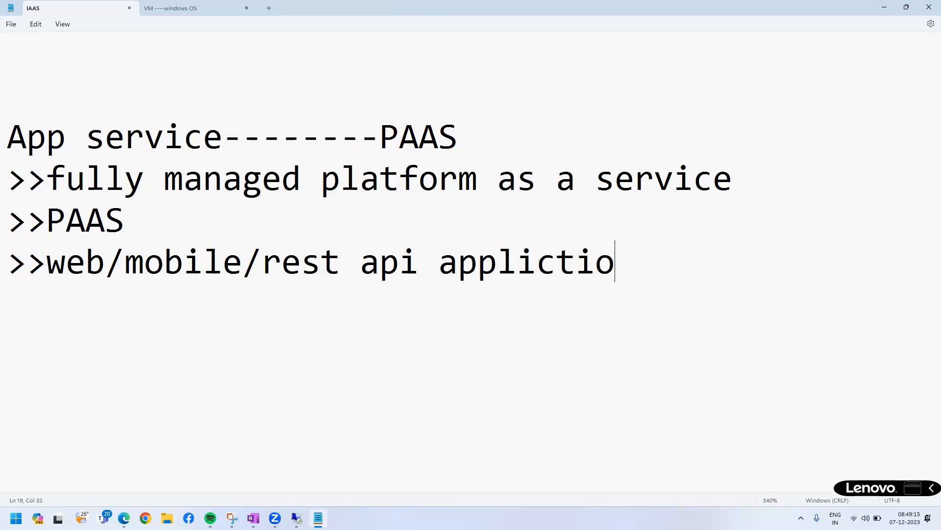
text(ns.)
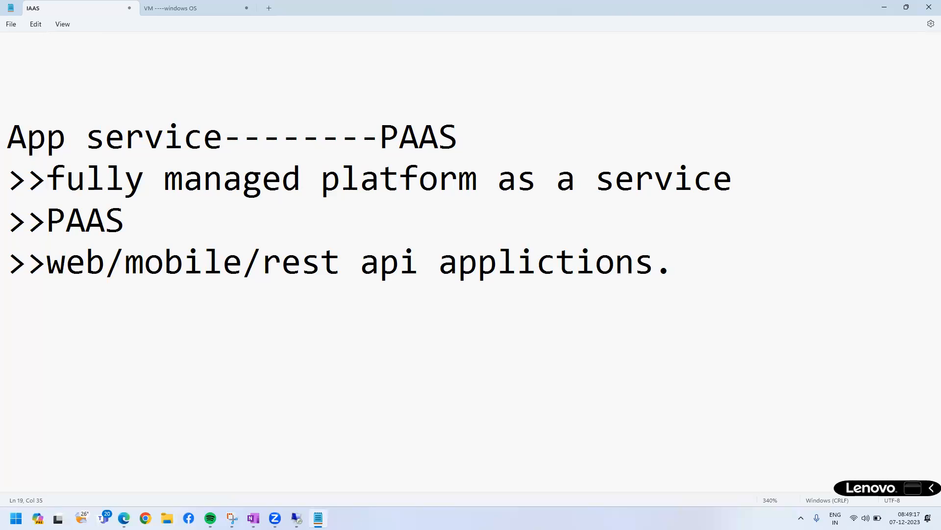
Add the line ">>.net/java/php/py/ruby/node." below the application types, followed by an empty ">>" bullet.
key(Return)
text(>>.net/j)
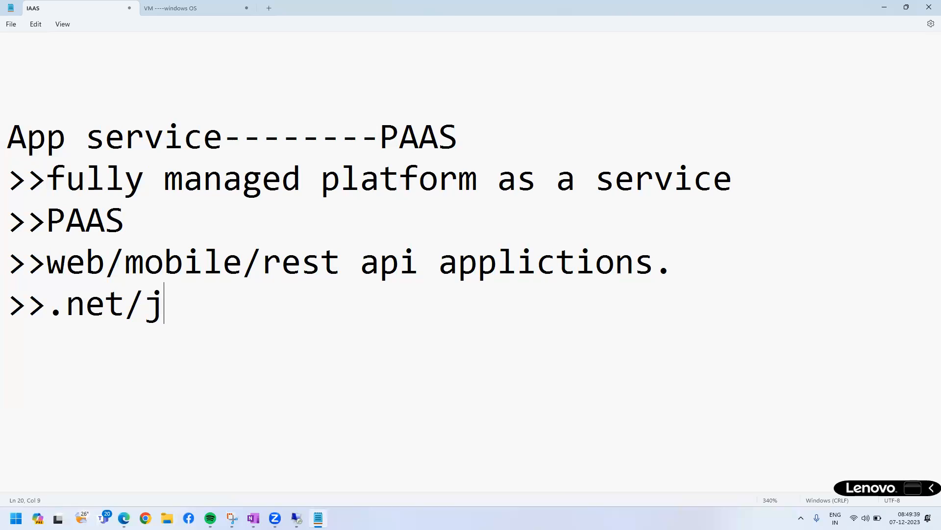
text(ava/php)
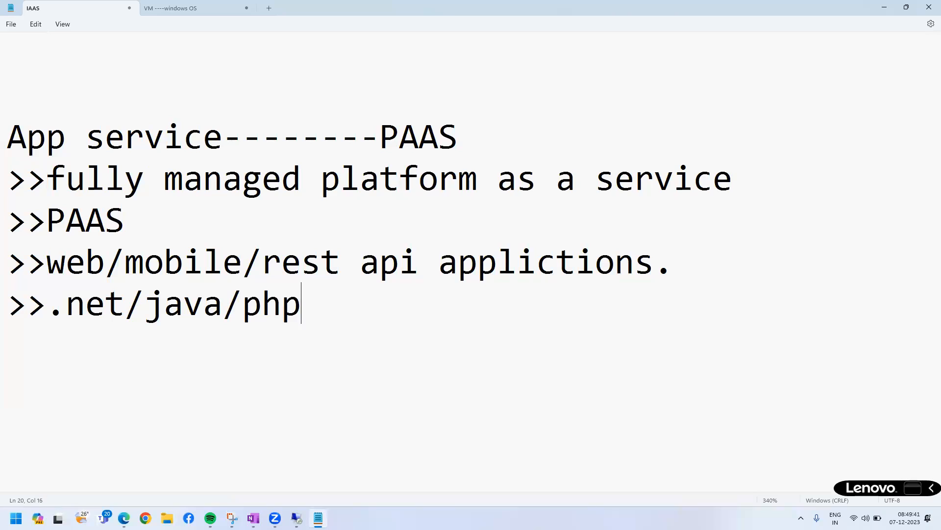
text(/py/ru)
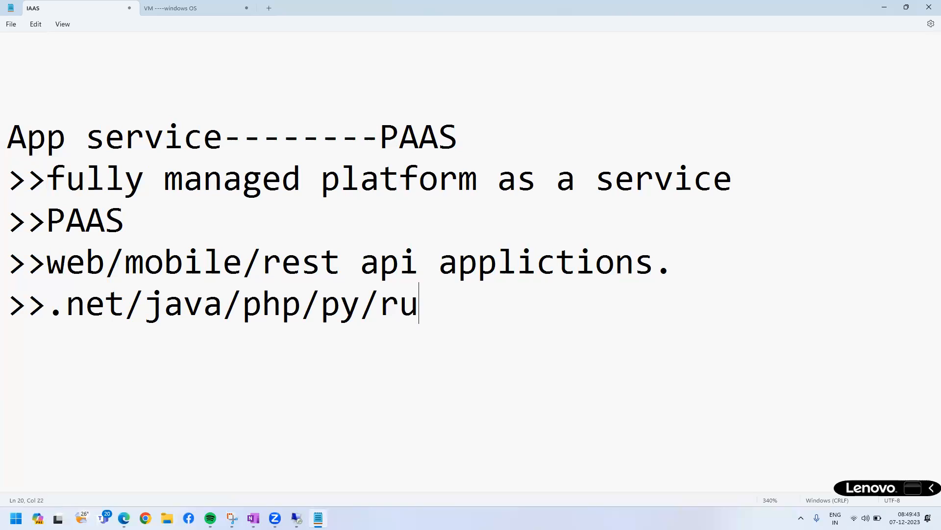
text(by/)
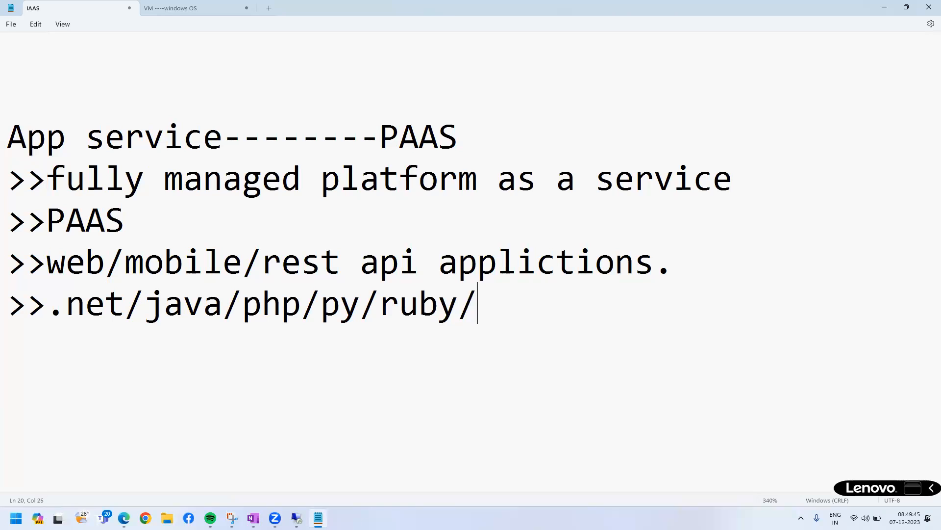
text(node.)
key(Return)
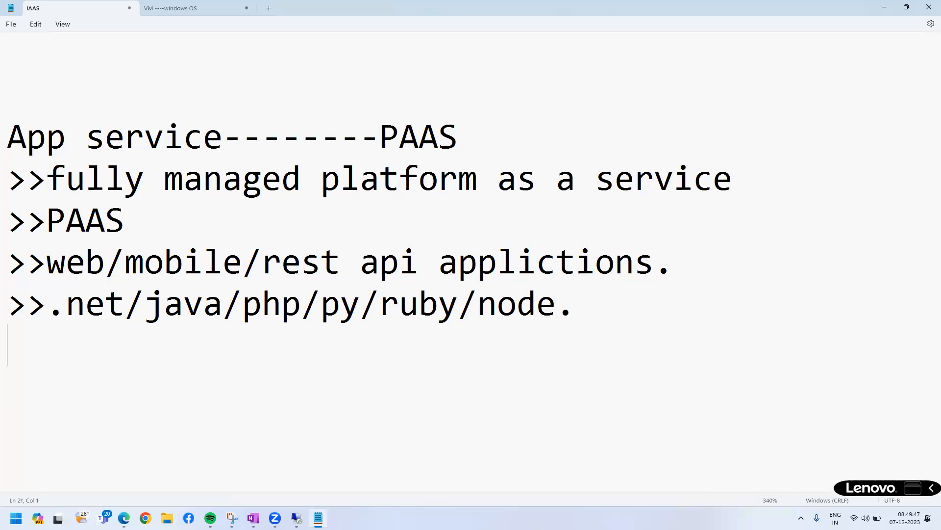
text(>>)
Highlight "rest api applictions." in the web/mobile line, then place the cursor back in the empty ">>" bullet.
click(478, 261)
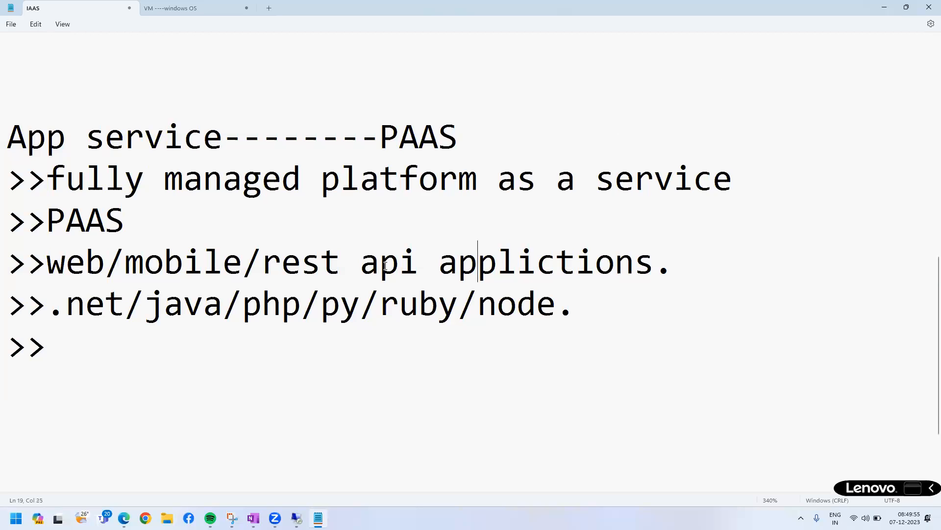
drag(263, 261, 709, 252)
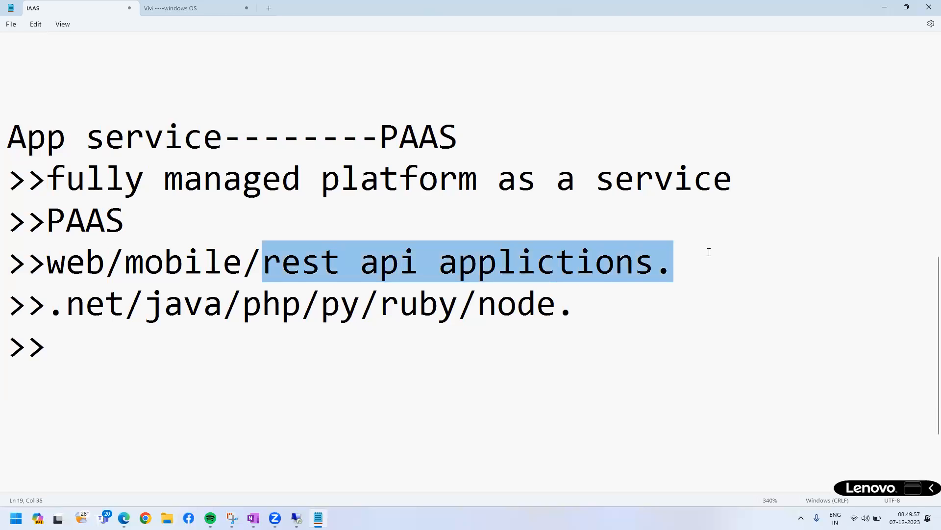
click(290, 271)
drag(290, 271, 666, 268)
click(84, 346)
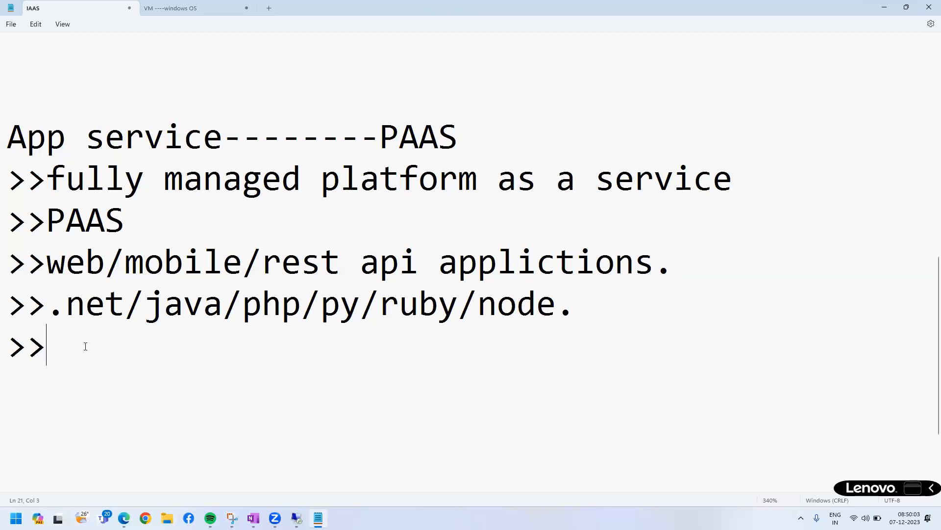